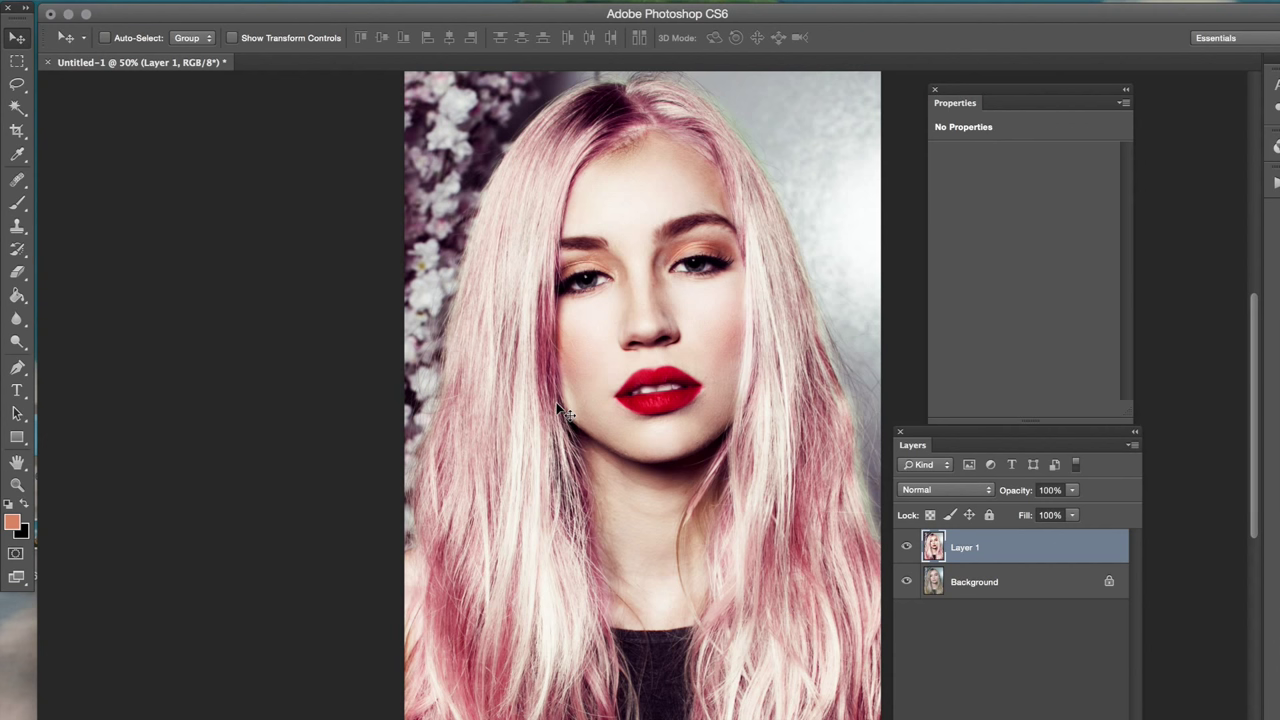
- Shift the Properties panel closer to the portrait and delete Layer 1 with the pink hair
drag(262, 17, 260, 17)
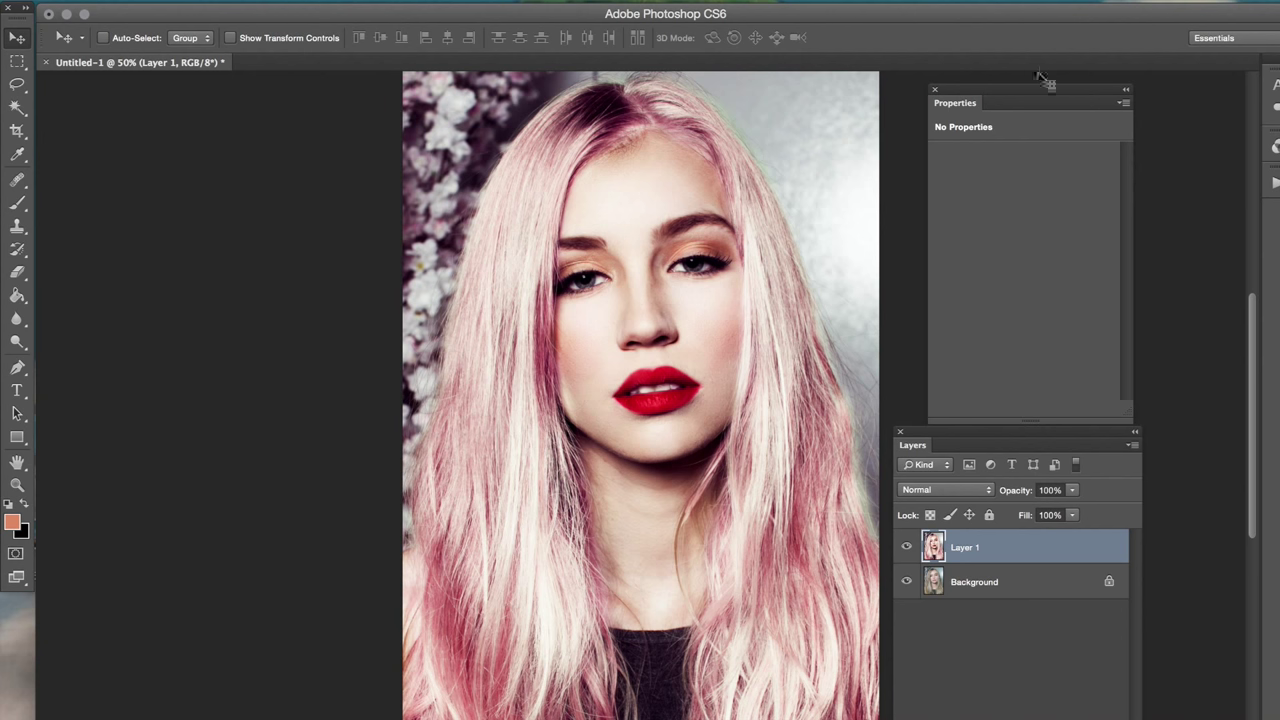
drag(1029, 86, 996, 77)
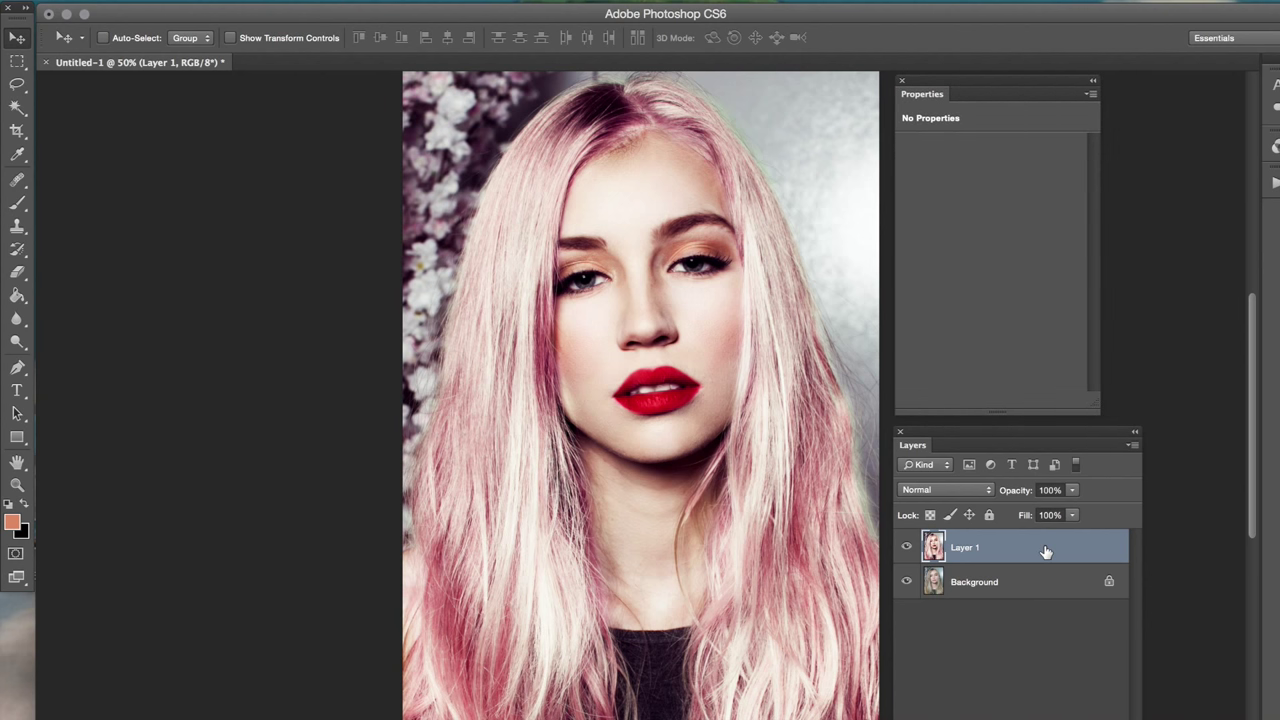
key(Delete)
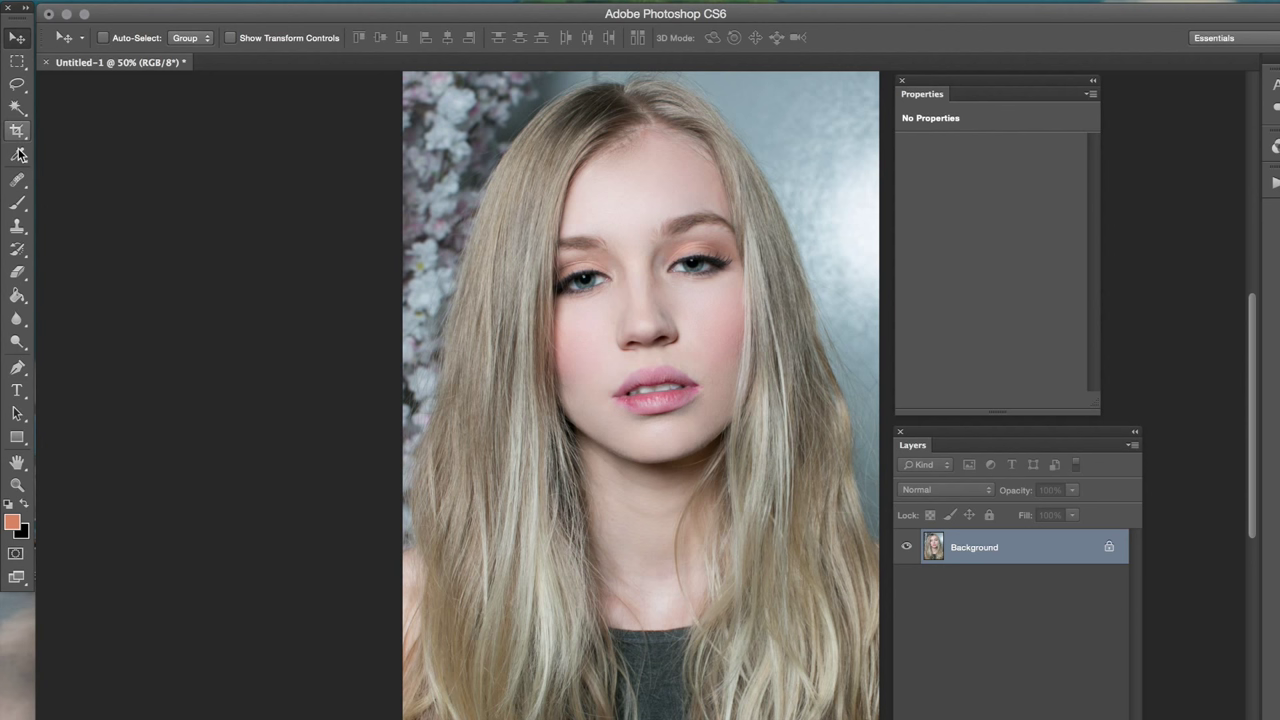
- Ready the Brush tool with a size of 250 and black as the foreground color
click(18, 201)
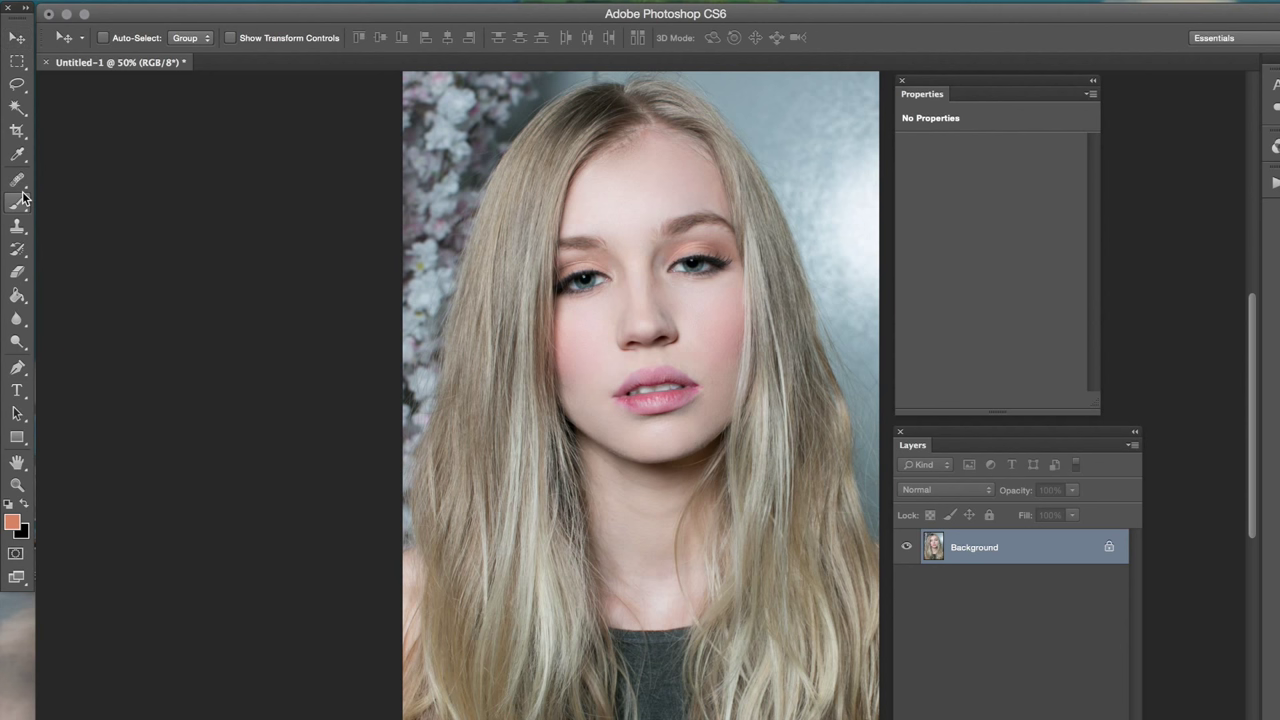
key(bracketright)
key(bracketright)
key(bracketright)
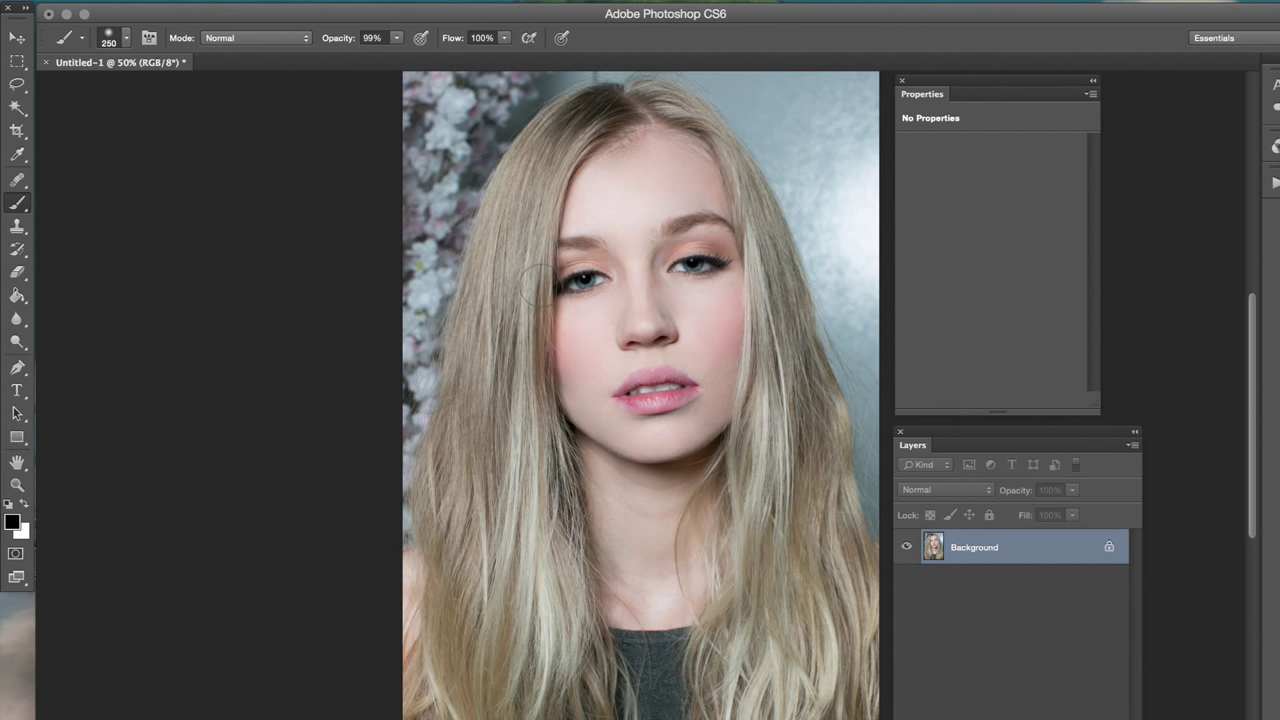
key(x)
- Create a new layer named "Black Hair Selection" above the background
key(super+shift+n)
text(Black Hair Selection)
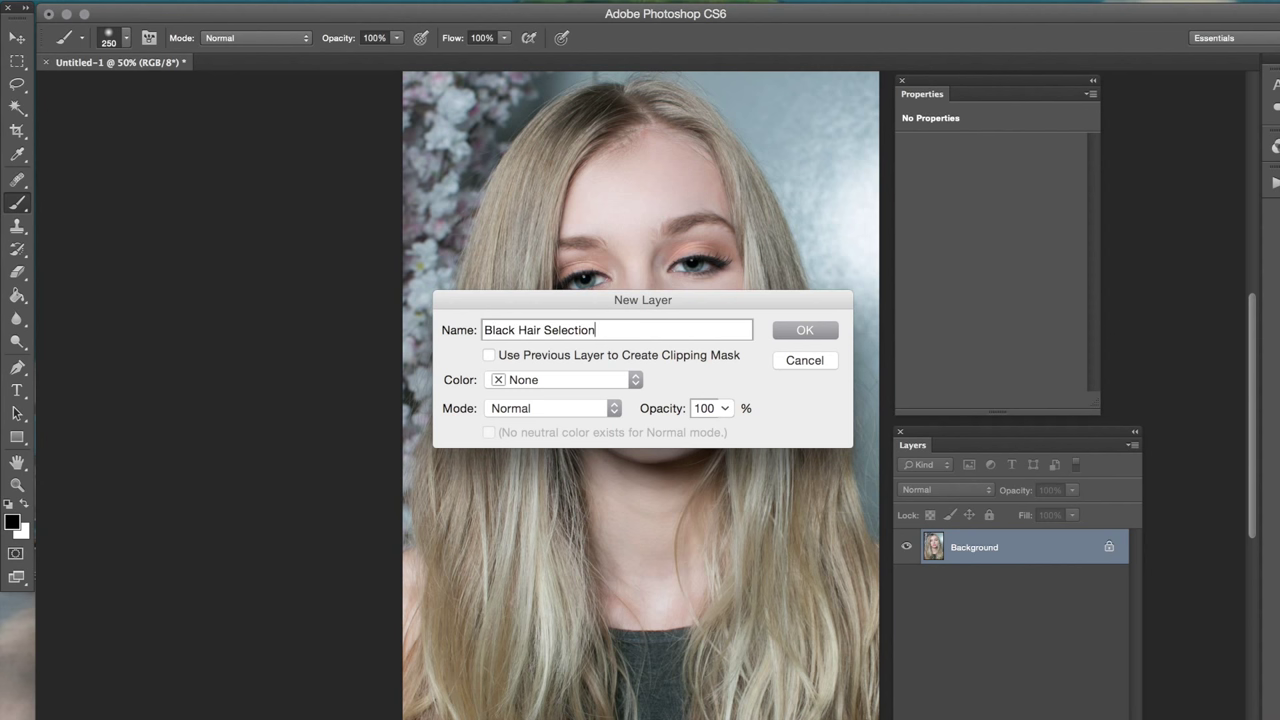
key(Return)
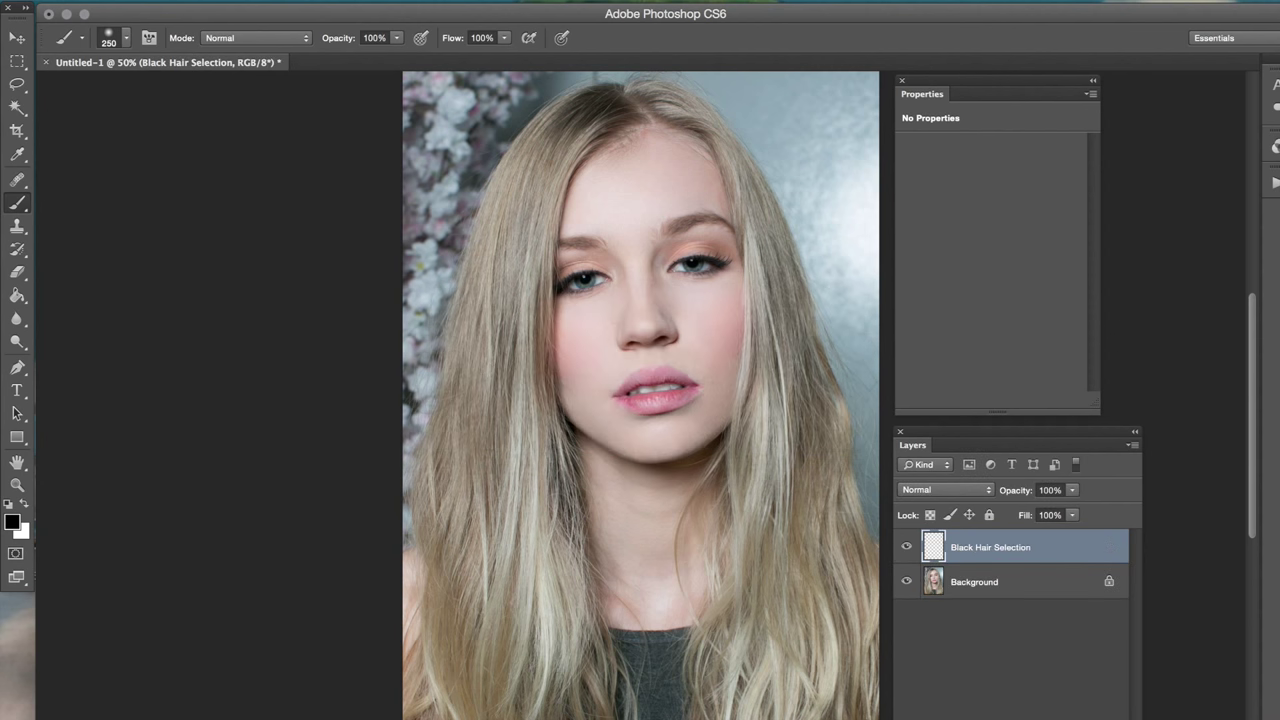
- Paint the hair on the image's left side solid black on the new layer with a size 150 brush
click(597, 112)
key(bracketleft)
key(bracketleft)
key(bracketleft)
mouse_move(597, 112)
mouse_down()
mouse_move(547, 185)
mouse_move(574, 114)
mouse_move(538, 146)
mouse_move(566, 109)
mouse_move(531, 134)
mouse_move(523, 157)
mouse_move(560, 114)
mouse_move(497, 202)
mouse_up()
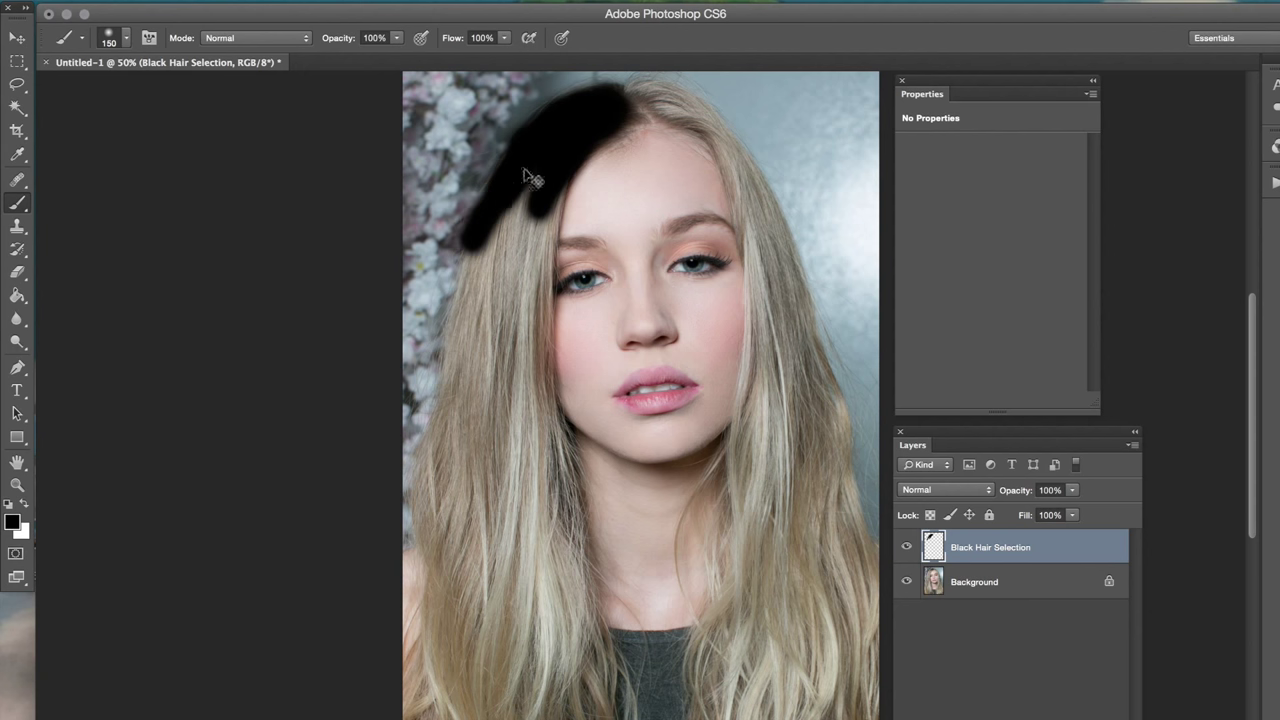
key(ctrl+z)
mouse_move(520, 168)
mouse_down()
mouse_move(475, 293)
mouse_move(493, 213)
mouse_move(482, 290)
mouse_move(503, 280)
mouse_move(539, 178)
mouse_move(534, 269)
mouse_move(560, 166)
mouse_move(514, 390)
mouse_move(536, 270)
mouse_move(527, 473)
mouse_move(528, 296)
mouse_move(532, 461)
mouse_move(532, 396)
mouse_move(558, 512)
mouse_move(508, 406)
mouse_move(494, 298)
mouse_move(469, 376)
mouse_move(468, 304)
mouse_move(429, 516)
mouse_move(429, 457)
mouse_move(440, 638)
mouse_move(440, 588)
mouse_move(430, 716)
mouse_move(453, 685)
mouse_move(456, 715)
mouse_move(417, 698)
mouse_move(445, 715)
mouse_move(508, 695)
mouse_move(560, 685)
mouse_up()
mouse_move(561, 528)
mouse_down()
mouse_move(526, 609)
mouse_move(532, 523)
mouse_move(519, 546)
mouse_move(505, 696)
mouse_move(495, 450)
mouse_move(471, 681)
mouse_move(466, 462)
mouse_move(449, 624)
mouse_move(529, 515)
mouse_up()
mouse_move(534, 349)
mouse_down()
mouse_move(545, 469)
mouse_move(540, 398)
mouse_move(599, 697)
mouse_move(558, 538)
mouse_move(559, 636)
mouse_move(572, 665)
mouse_move(588, 624)
mouse_move(609, 689)
mouse_move(610, 660)
mouse_move(611, 713)
mouse_move(564, 462)
mouse_up()
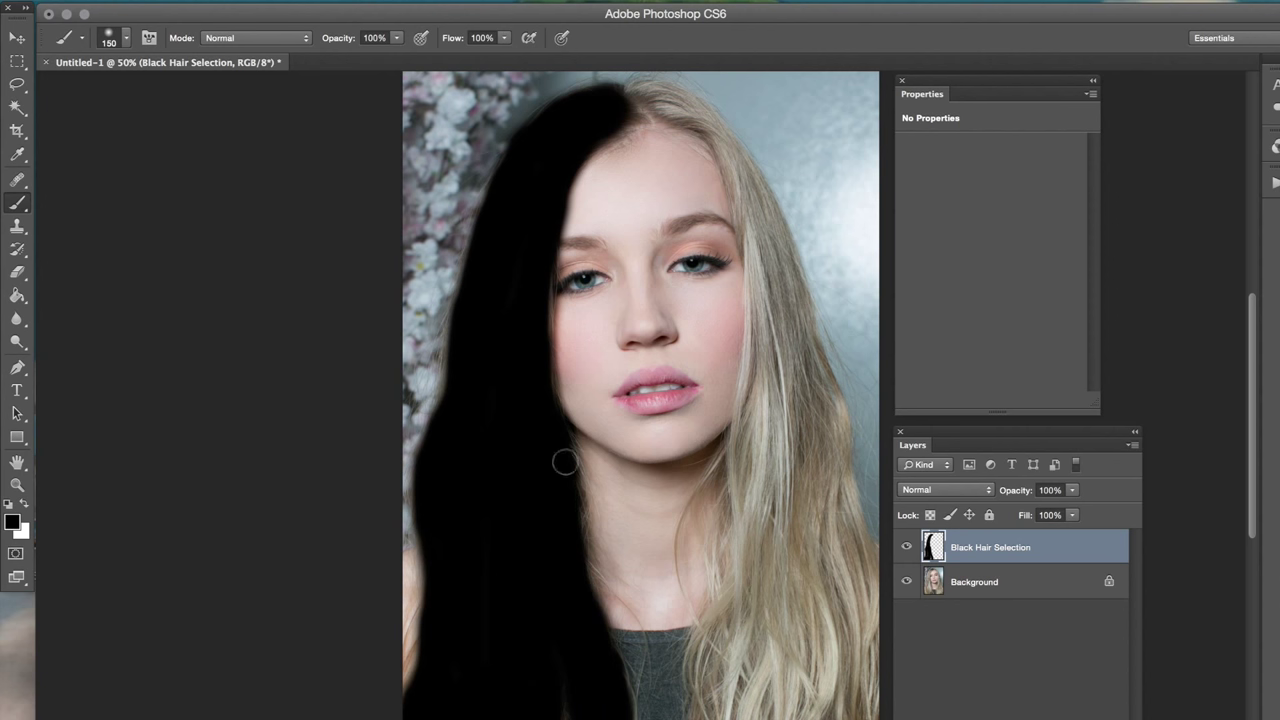
- Paint the crown and the hair on the image's right side black, finishing the edges near the jaw and neck with a size 100 brush
mouse_move(623, 110)
mouse_down()
mouse_move(653, 113)
mouse_move(596, 127)
mouse_move(640, 102)
mouse_move(625, 99)
mouse_move(656, 100)
mouse_move(637, 92)
mouse_move(692, 112)
mouse_move(668, 115)
mouse_move(709, 136)
mouse_move(709, 122)
mouse_move(740, 178)
mouse_move(736, 167)
mouse_move(762, 228)
mouse_move(729, 158)
mouse_move(773, 257)
mouse_move(807, 424)
mouse_move(797, 573)
mouse_move(770, 562)
mouse_move(742, 588)
mouse_move(719, 715)
mouse_move(854, 680)
mouse_move(864, 690)
mouse_move(874, 668)
mouse_move(861, 548)
mouse_move(869, 575)
mouse_move(844, 517)
mouse_move(827, 393)
mouse_move(837, 451)
mouse_move(752, 189)
mouse_move(784, 257)
mouse_move(760, 314)
mouse_move(756, 263)
mouse_move(777, 377)
mouse_move(763, 386)
mouse_move(754, 351)
mouse_move(751, 531)
mouse_move(789, 493)
mouse_move(831, 526)
mouse_move(846, 663)
mouse_move(840, 523)
mouse_move(828, 518)
mouse_move(832, 635)
mouse_up()
mouse_move(748, 428)
mouse_down()
mouse_move(746, 526)
mouse_move(751, 497)
mouse_move(689, 691)
mouse_move(697, 713)
mouse_up()
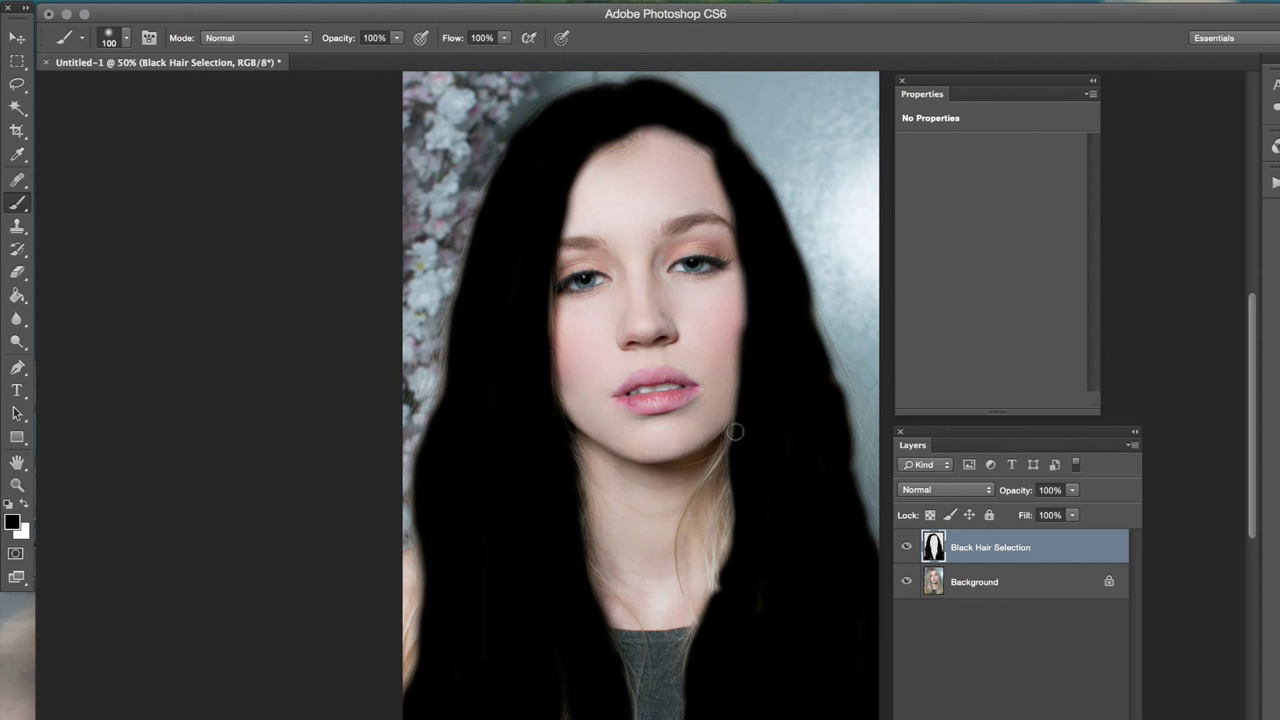
mouse_move(726, 443)
mouse_down()
mouse_move(701, 493)
mouse_move(707, 475)
mouse_move(704, 486)
mouse_move(735, 486)
mouse_move(717, 550)
mouse_move(717, 537)
mouse_move(731, 547)
mouse_move(737, 493)
mouse_move(714, 594)
mouse_up()
mouse_move(532, 416)
mouse_down()
mouse_move(567, 443)
mouse_move(573, 520)
mouse_move(578, 472)
mouse_move(583, 566)
mouse_up()
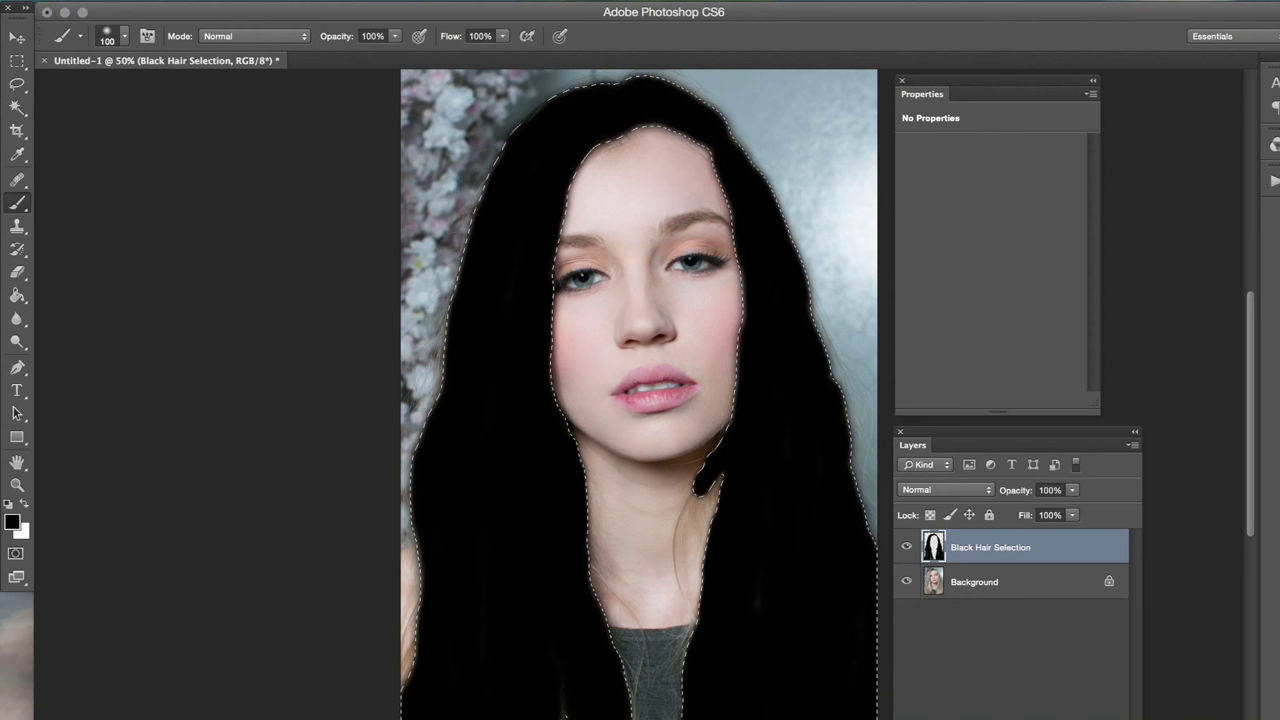
- Add a Curves adjustment layer masked by a selection of the painted hair shape
click(266, 0)
mouse_move(440, 163)
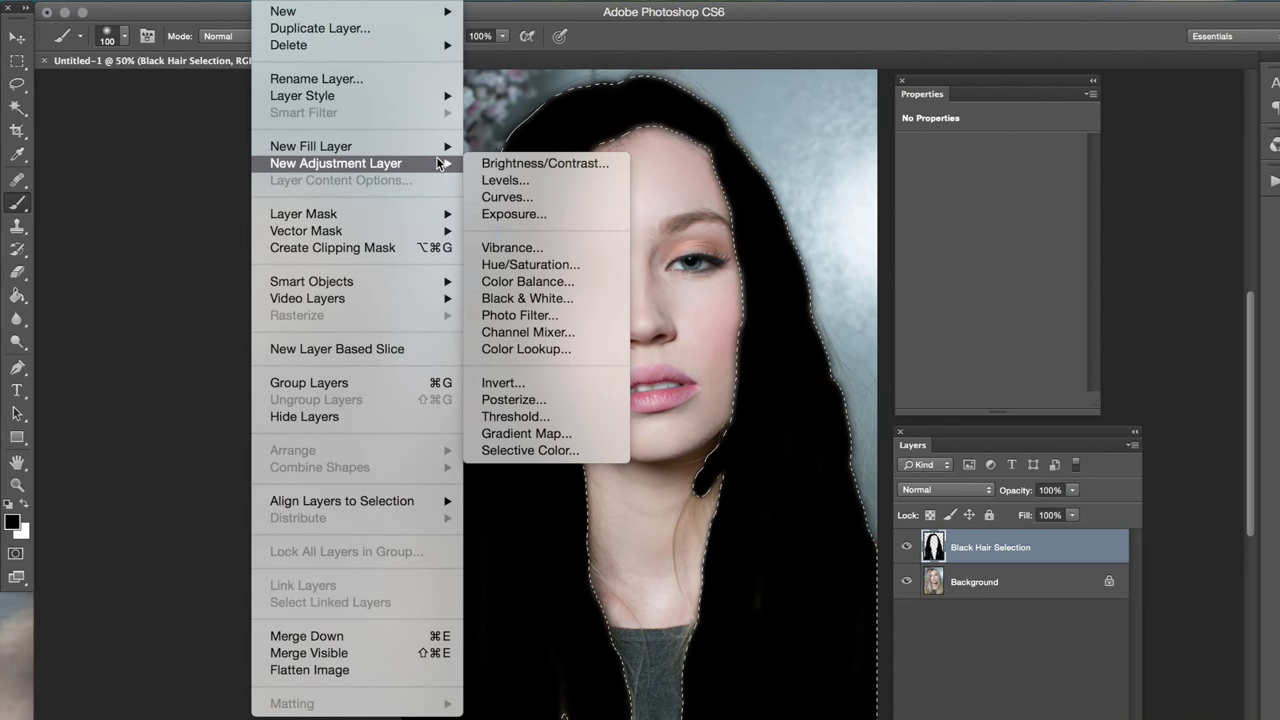
click(538, 197)
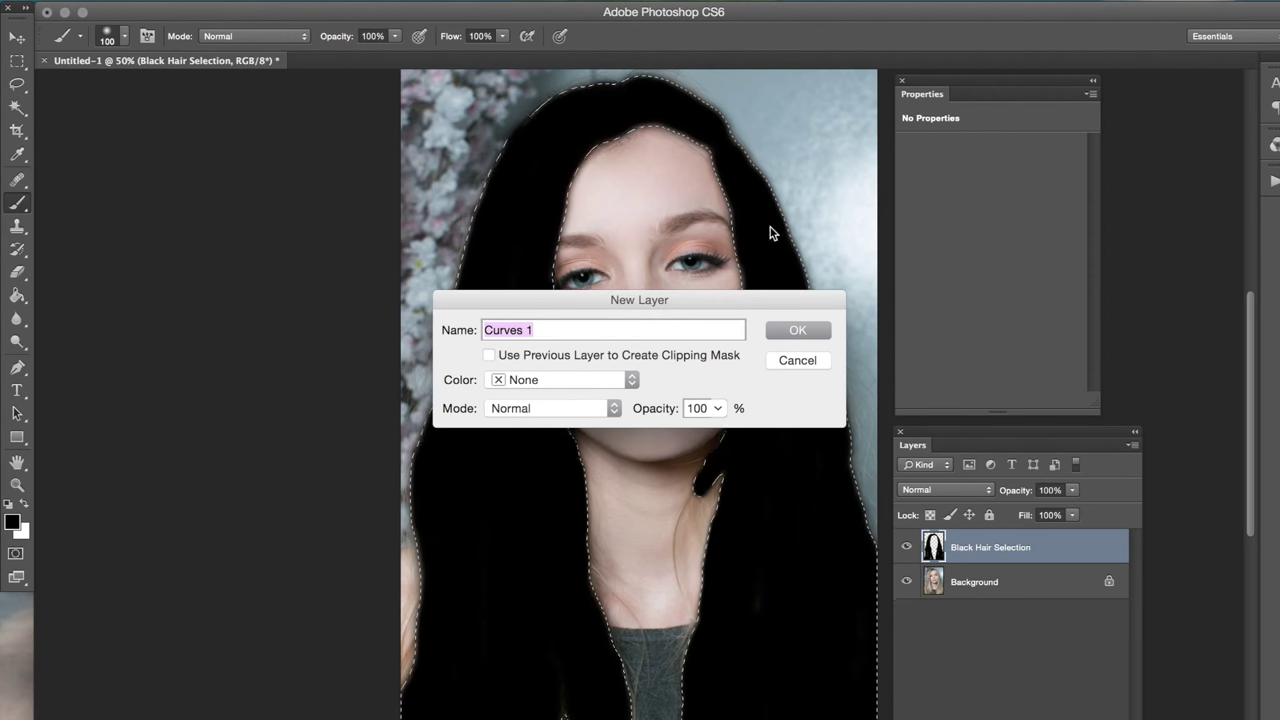
click(782, 329)
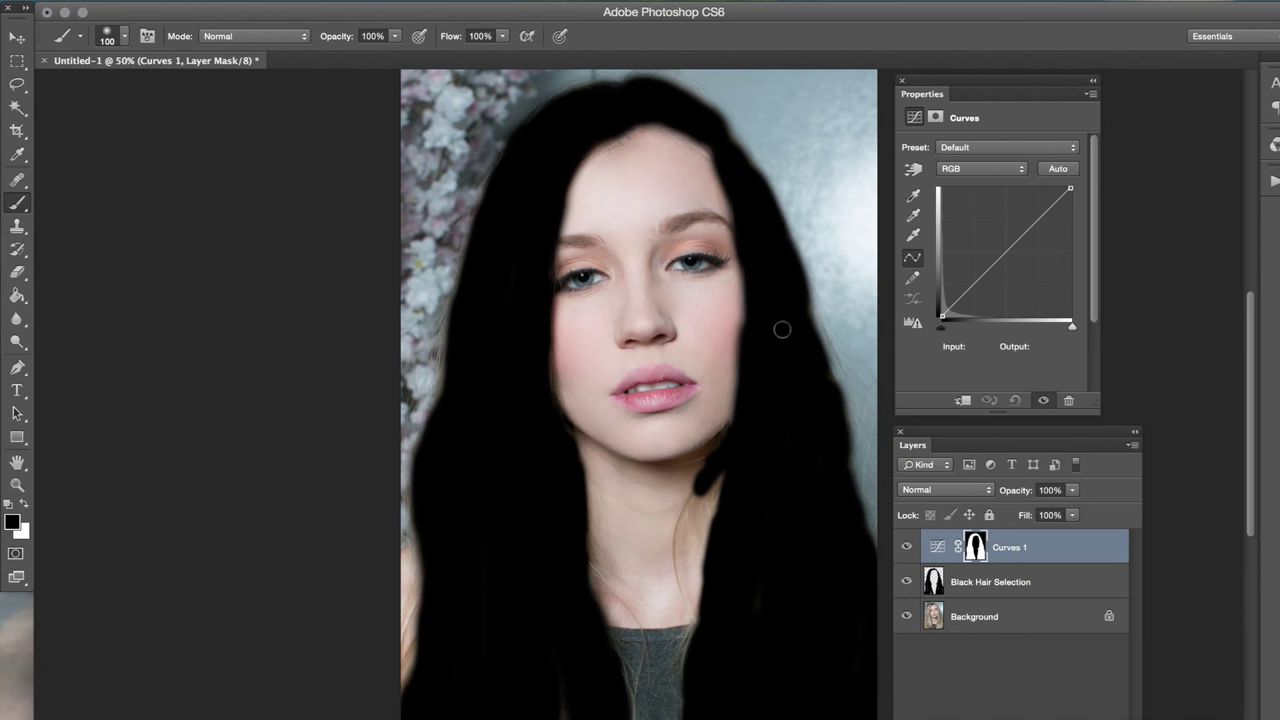
- Hide the Black Hair Selection layer and brighten the hair by raising the RGB curve at input 92 to output 142
click(907, 582)
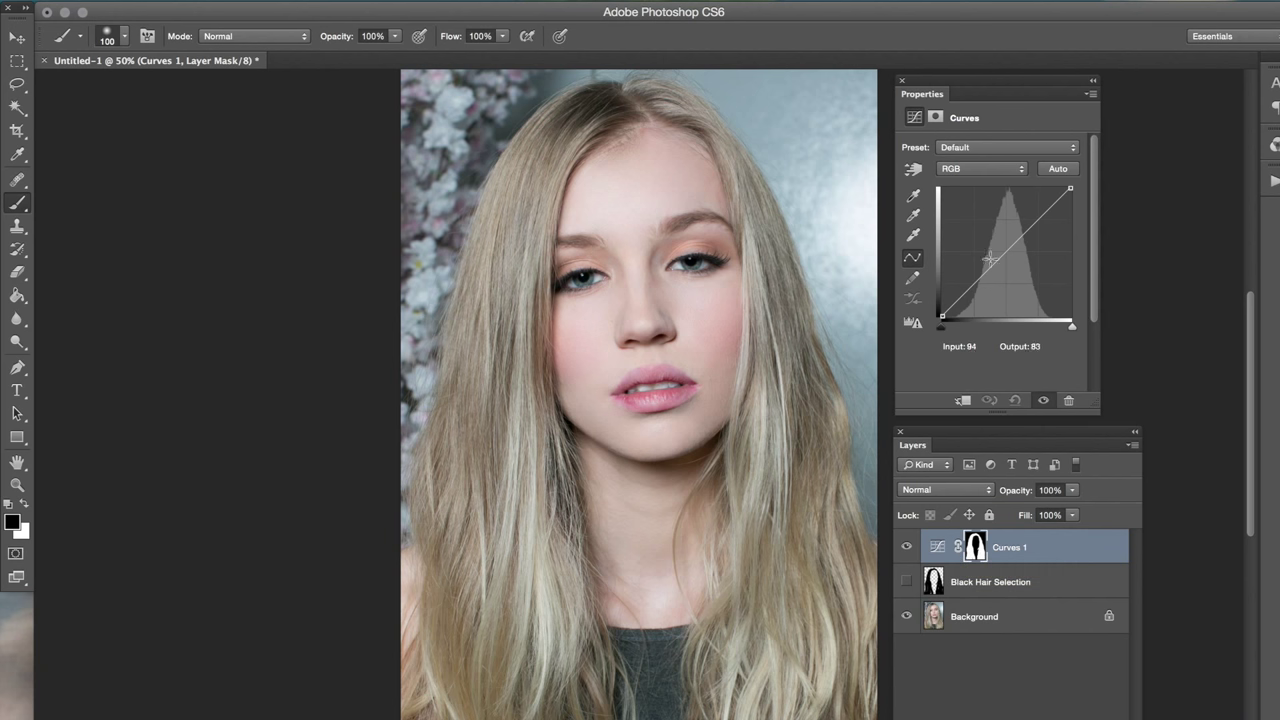
mouse_move(988, 260)
mouse_down()
mouse_move(966, 232)
mouse_move(1043, 277)
mouse_move(971, 206)
mouse_move(973, 224)
mouse_move(1037, 266)
mouse_move(980, 223)
mouse_move(996, 254)
mouse_up()
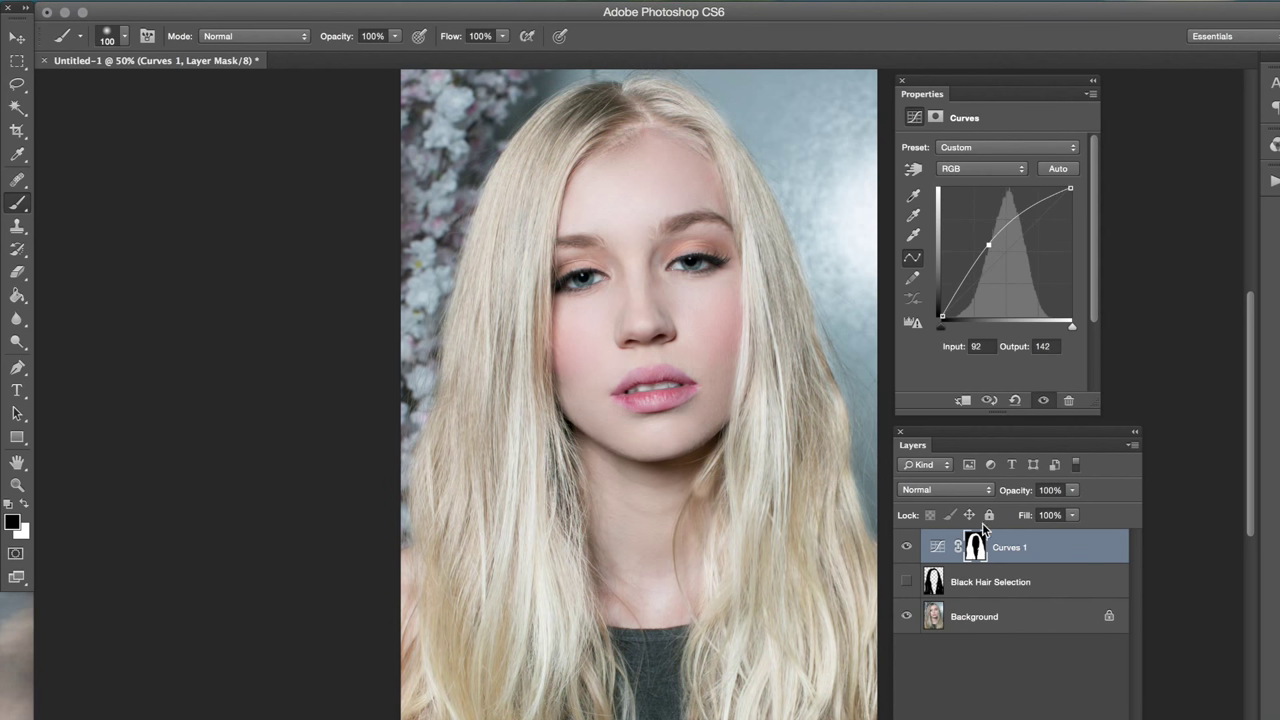
- Refine the Curves layer mask with a size 80 brush around the loose hair strands beside the neck, using white and black
click(970, 547)
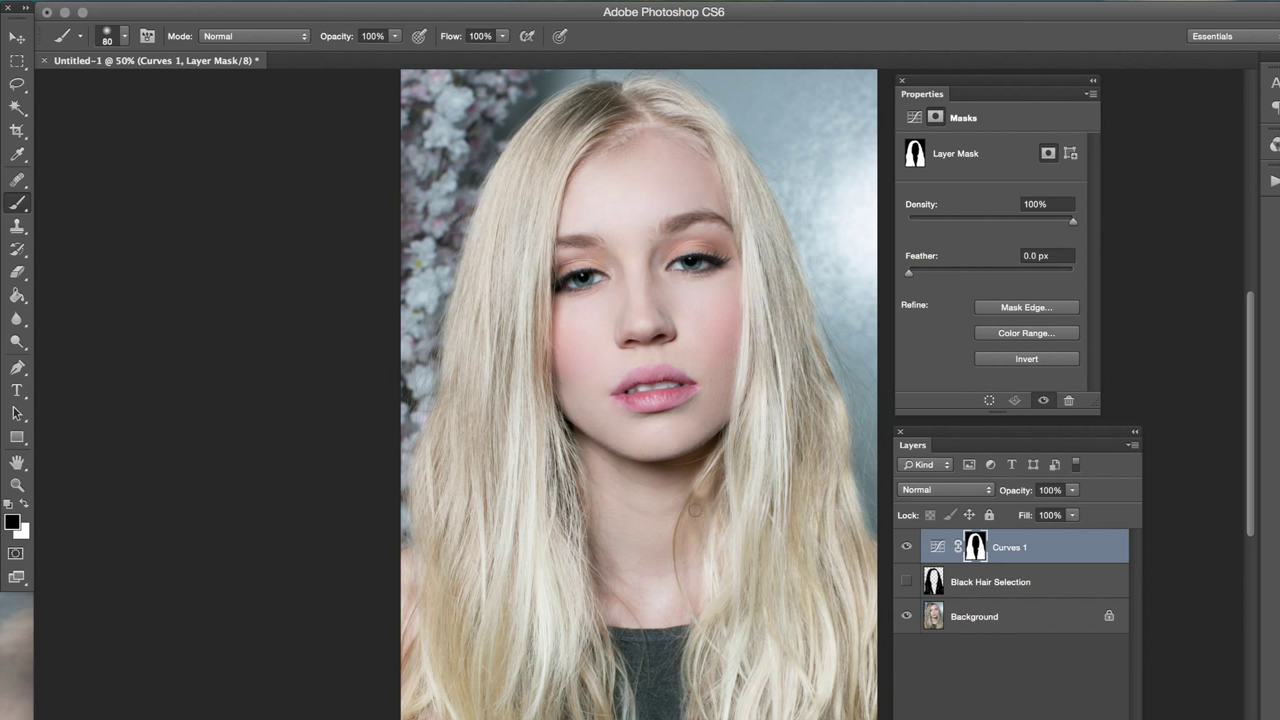
key(x)
mouse_move(694, 493)
mouse_down()
mouse_move(677, 526)
mouse_move(687, 594)
mouse_move(719, 650)
mouse_up()
key(x)
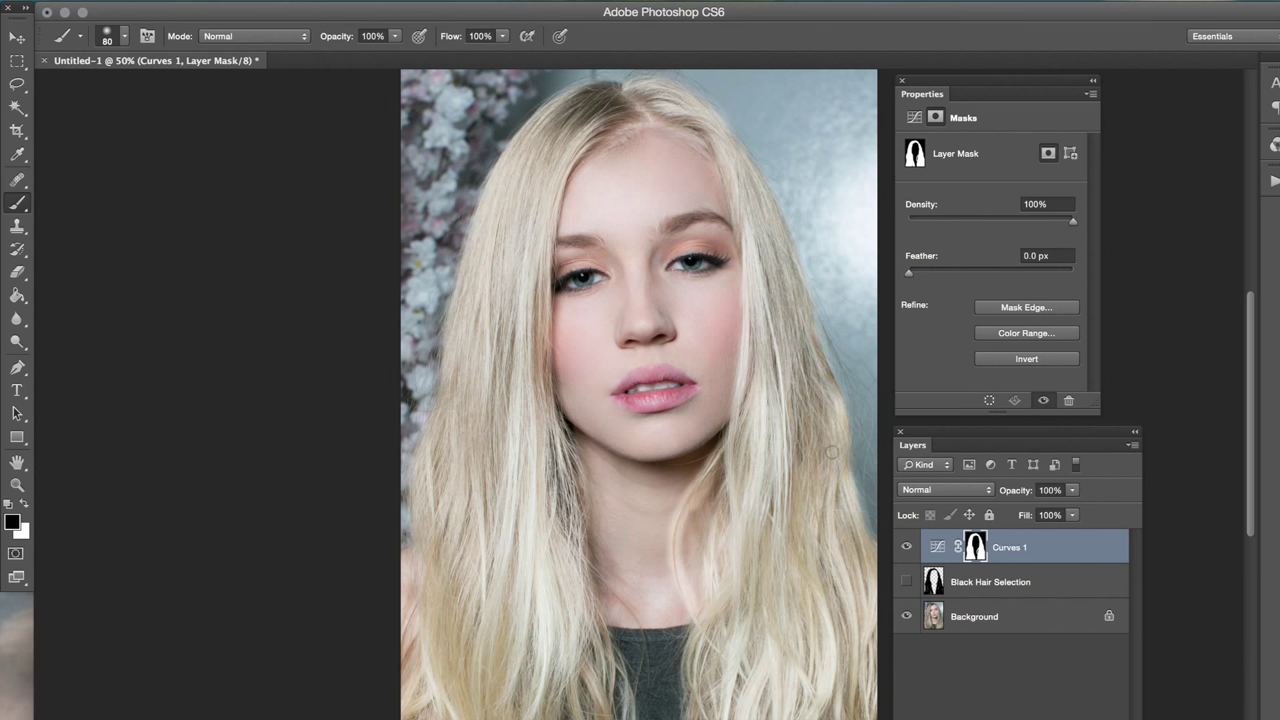
mouse_move(723, 504)
mouse_down()
mouse_move(683, 526)
mouse_move(688, 513)
mouse_move(683, 579)
mouse_move(709, 617)
mouse_up()
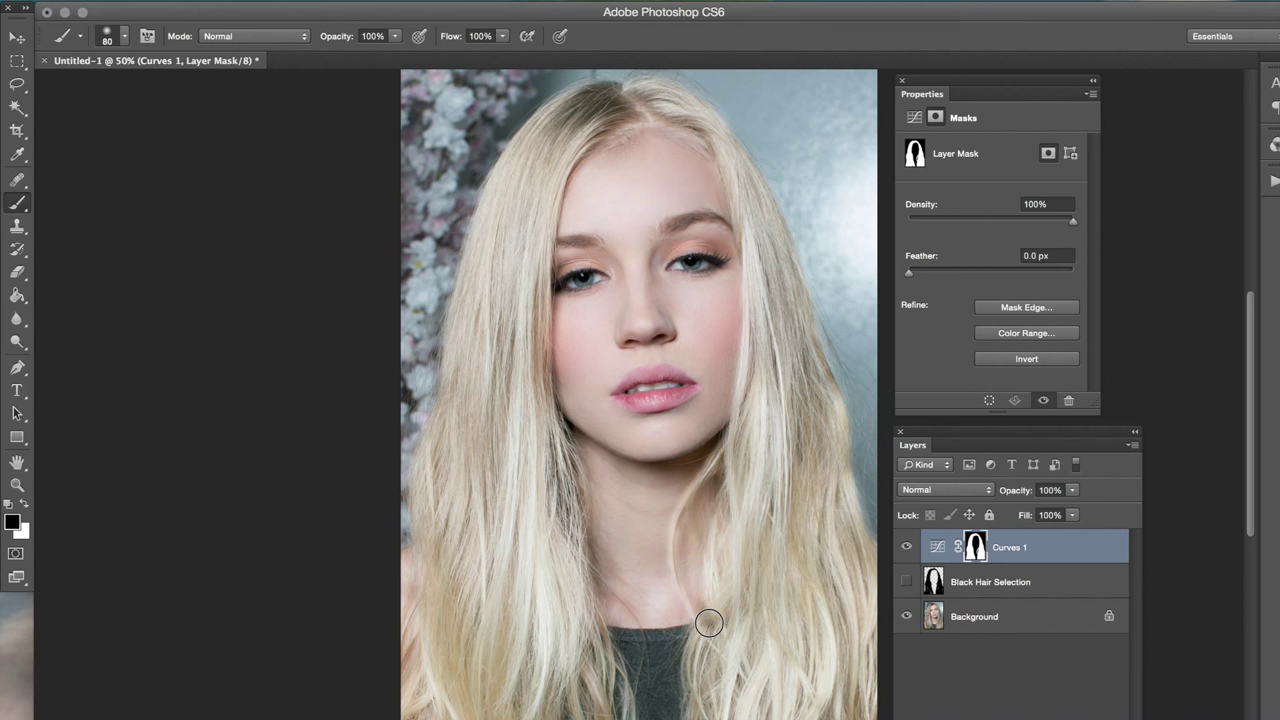
key(ctrl+z)
mouse_move(700, 571)
mouse_down()
mouse_move(694, 592)
mouse_move(689, 527)
mouse_up()
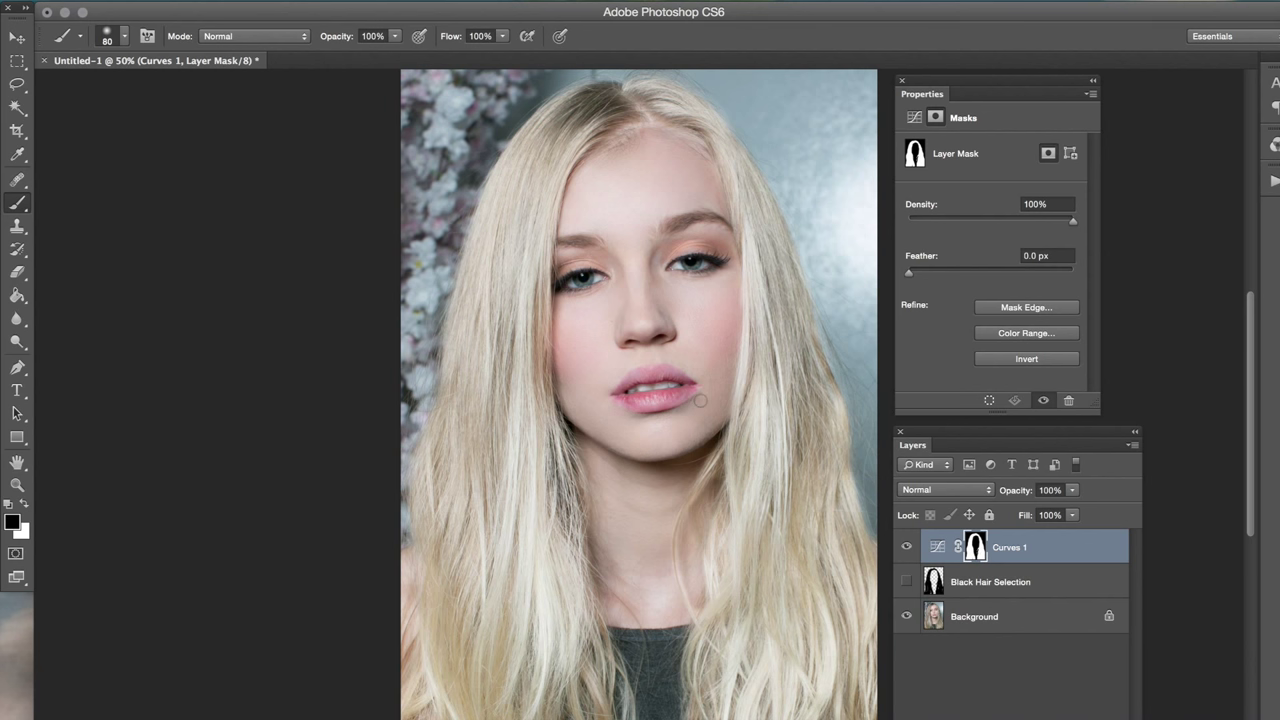
- Enlarge the brush to size 175
key(bracketright)
key(bracketright)
key(bracketright)
key(bracketright)
key(bracketright)
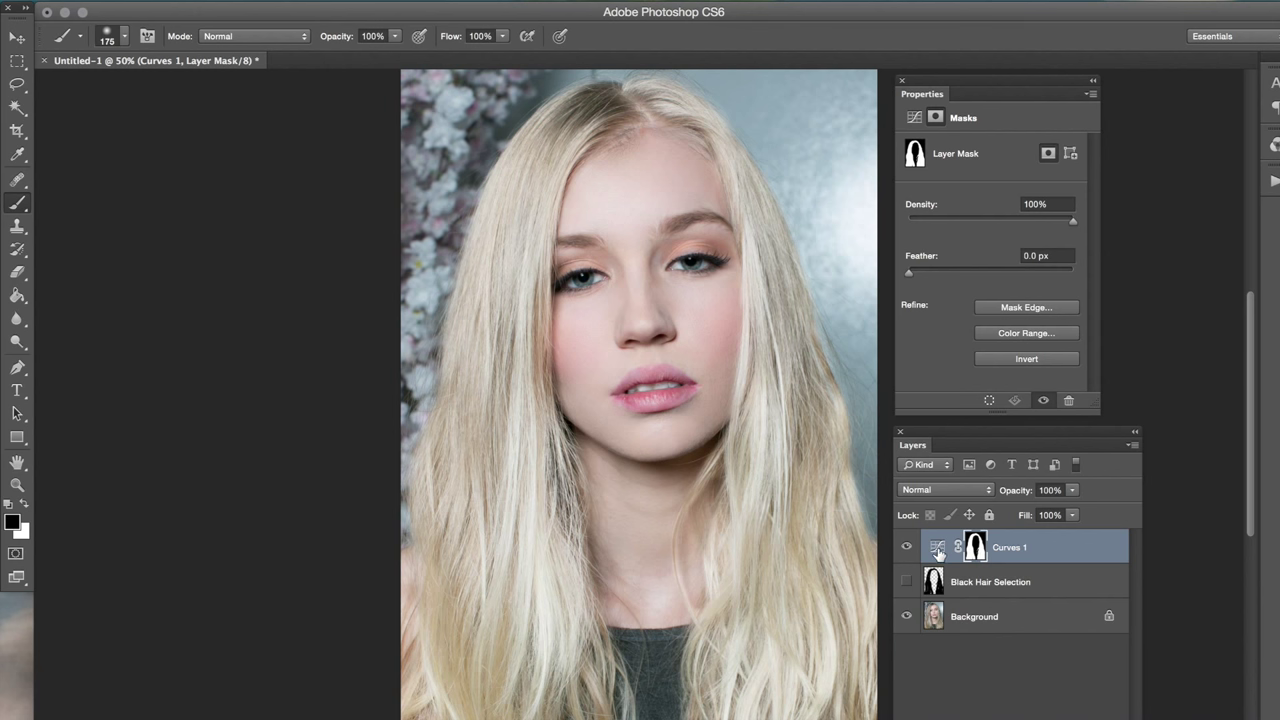
- Reshape the Curves 1 RGB curve with one point at input 51, output 87 and another at input 135, output 184
click(938, 549)
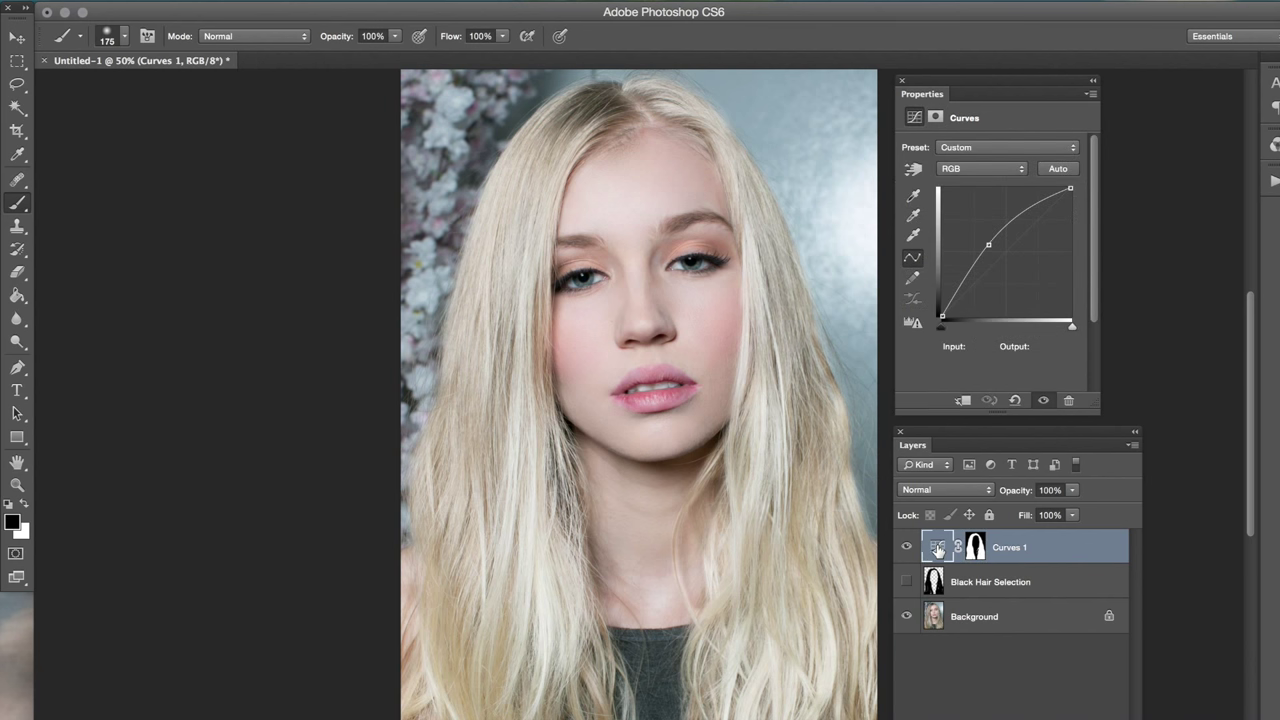
click(975, 549)
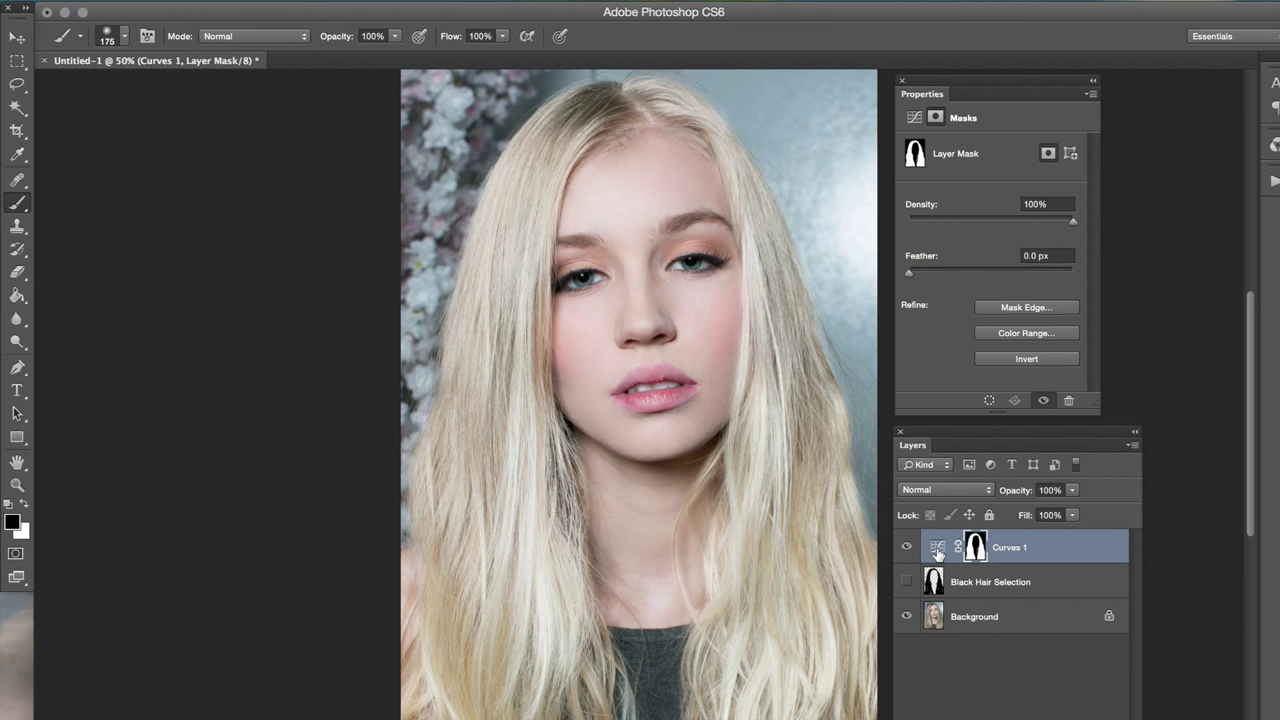
click(937, 550)
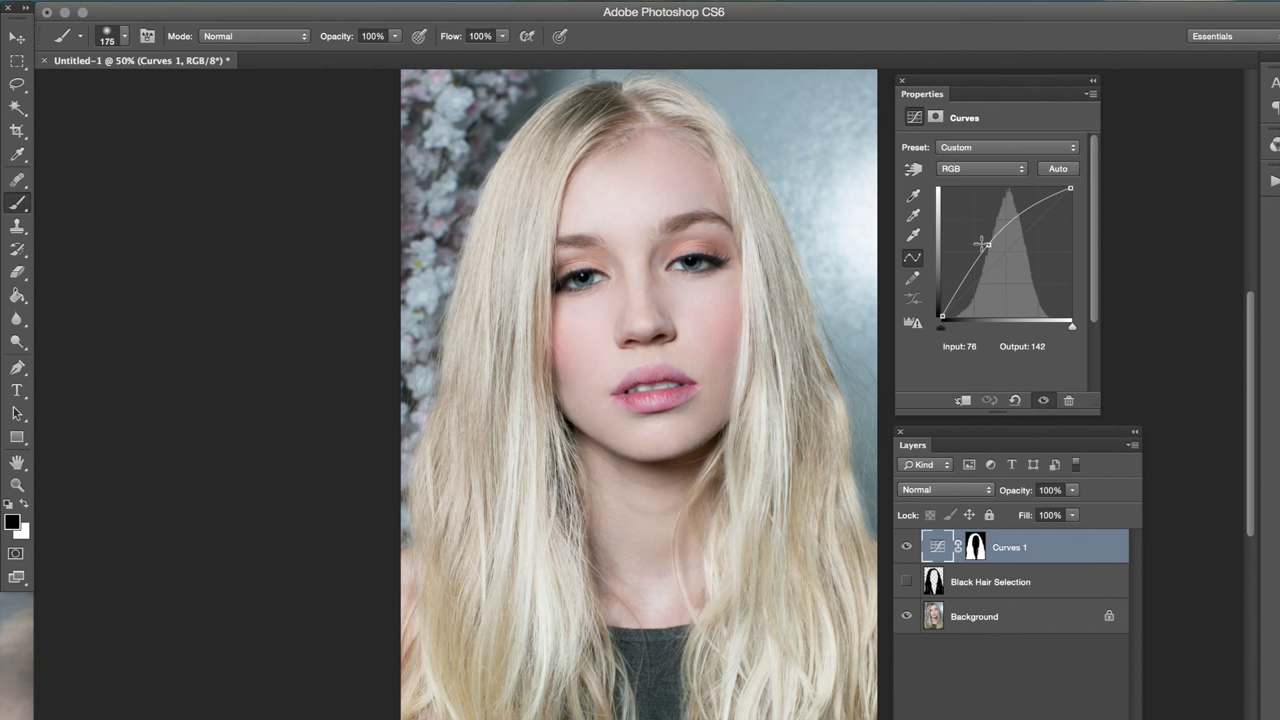
drag(987, 244, 968, 279)
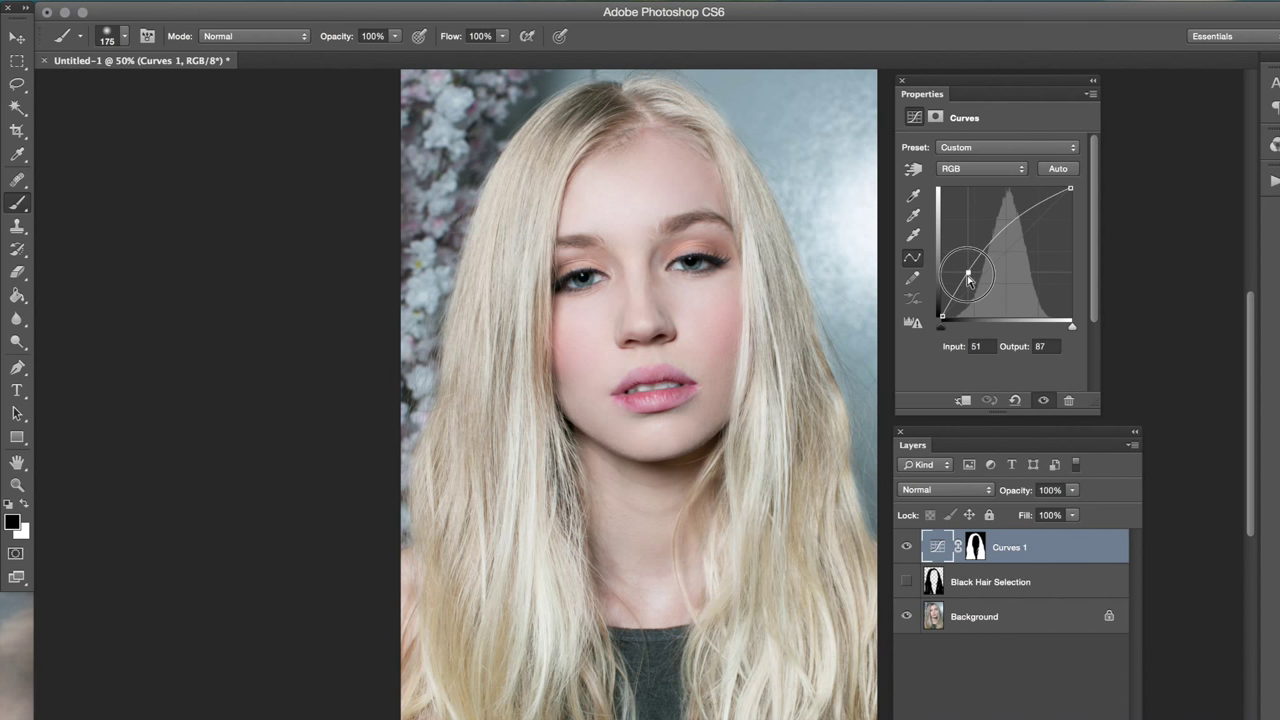
drag(1008, 239, 1012, 229)
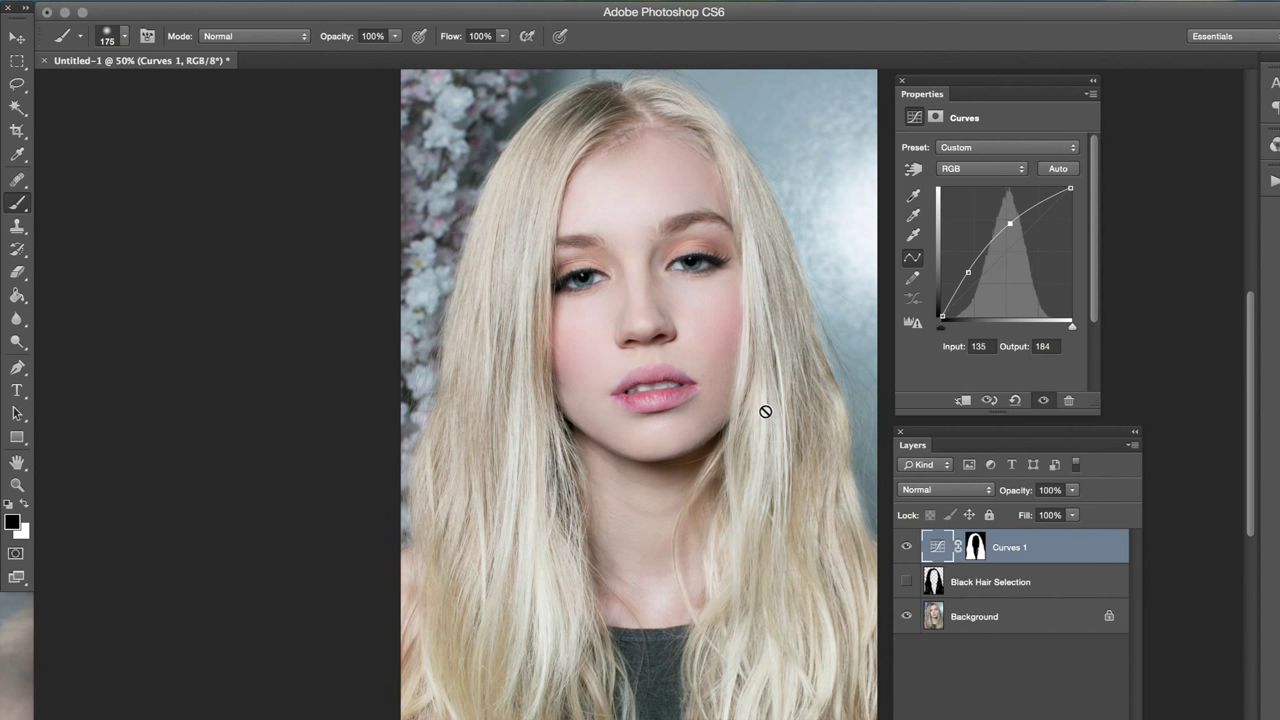
- Add a Hue/Saturation adjustment layer with default settings above the Curves layer
click(17, 37)
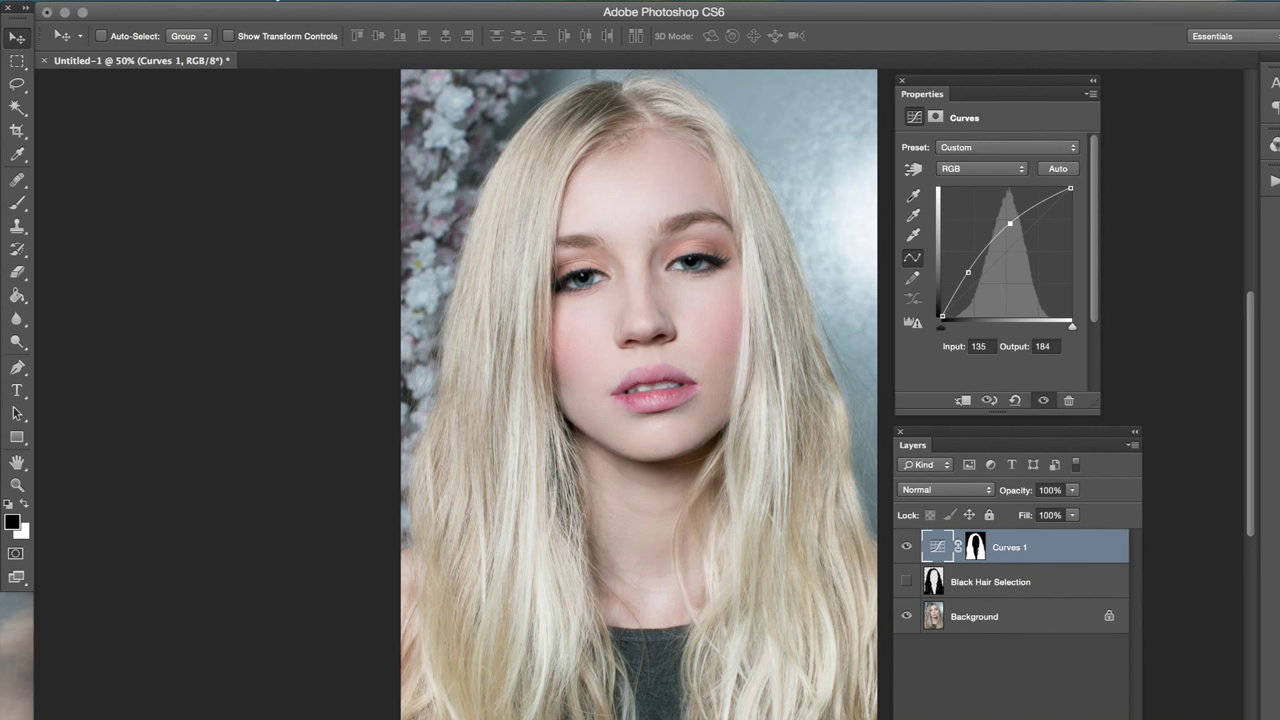
click(282, 0)
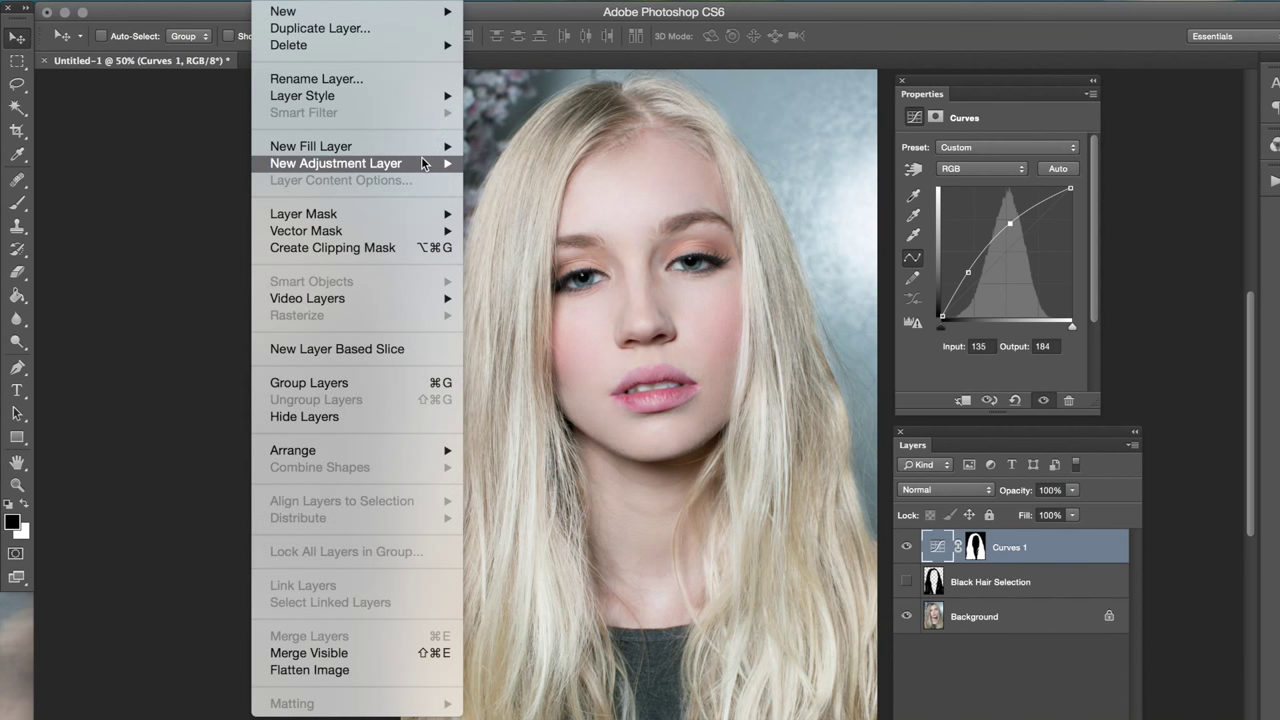
mouse_move(426, 163)
click(517, 270)
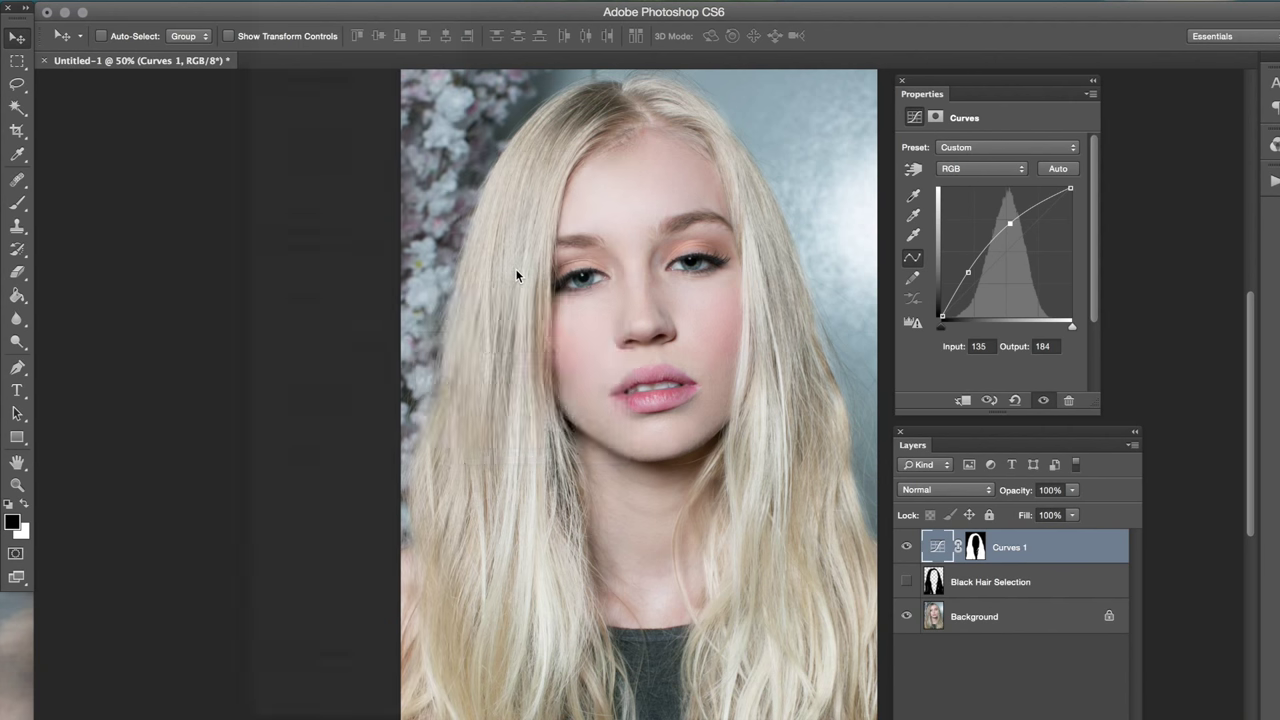
click(797, 331)
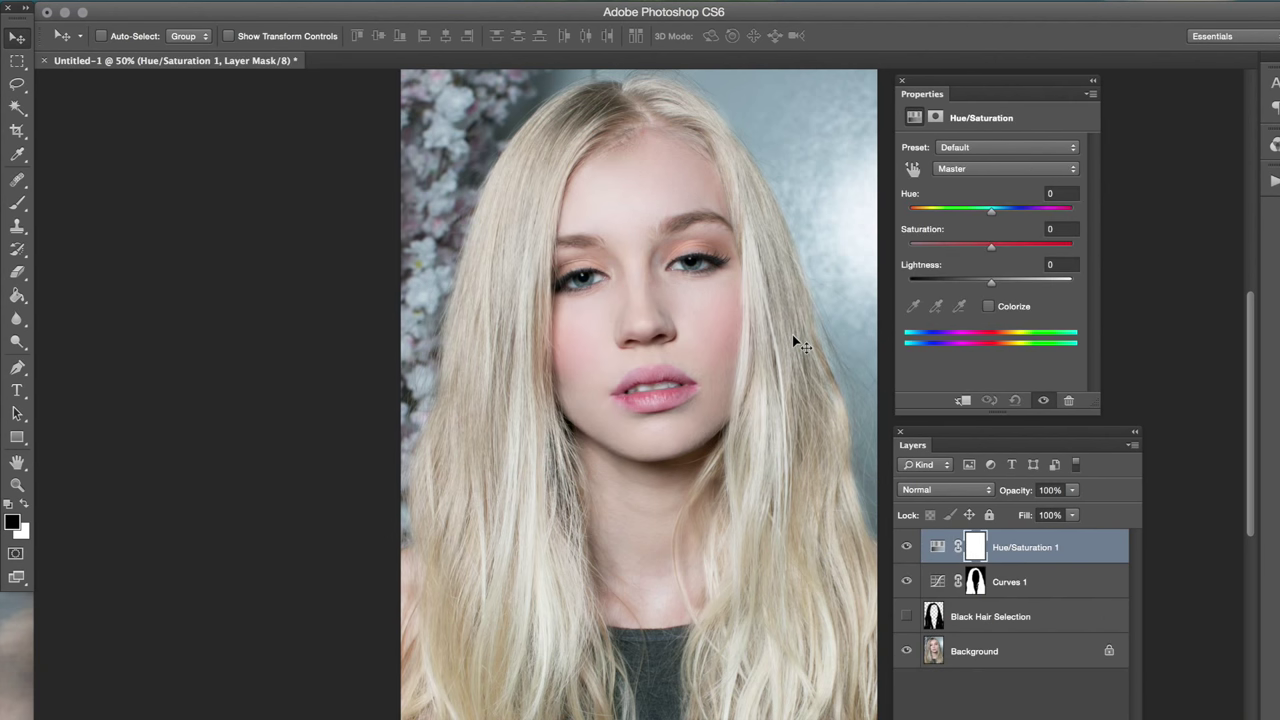
- Set the Hue to -103 and clip the Hue/Saturation adjustment to the Curves layer so it affects only the hair
click(1020, 212)
drag(1020, 212, 935, 217)
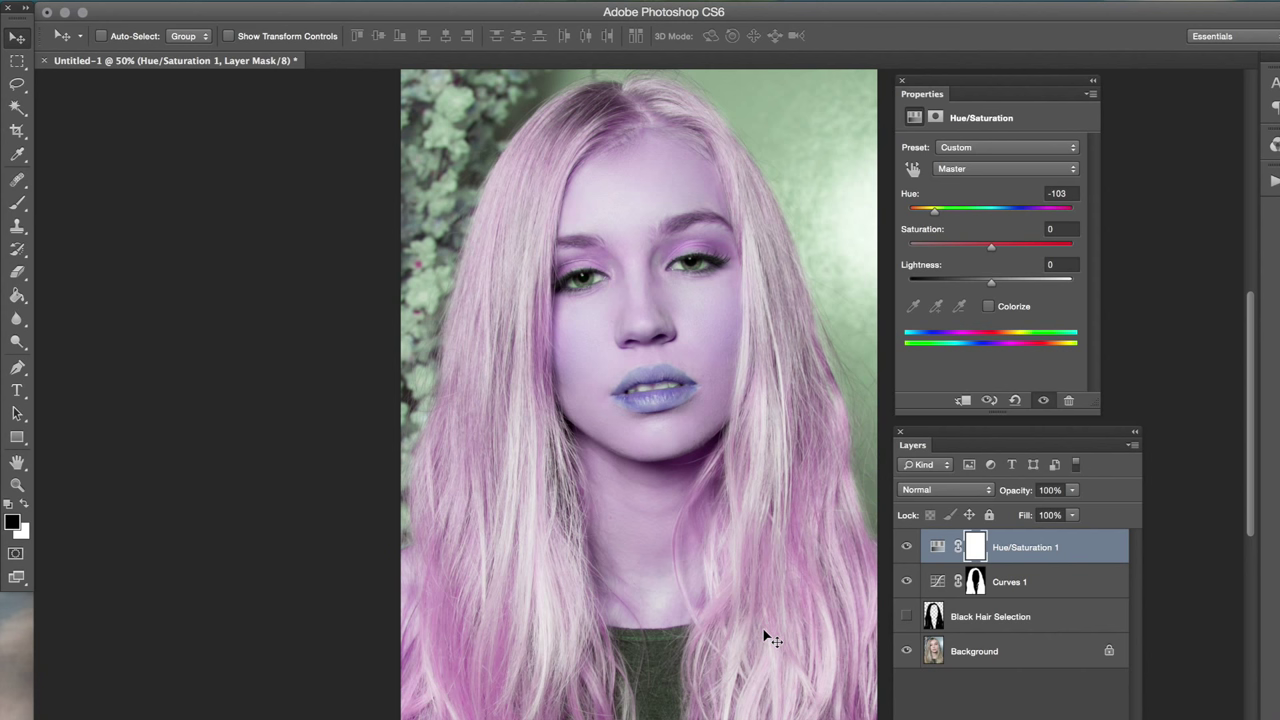
alt+click(938, 562)
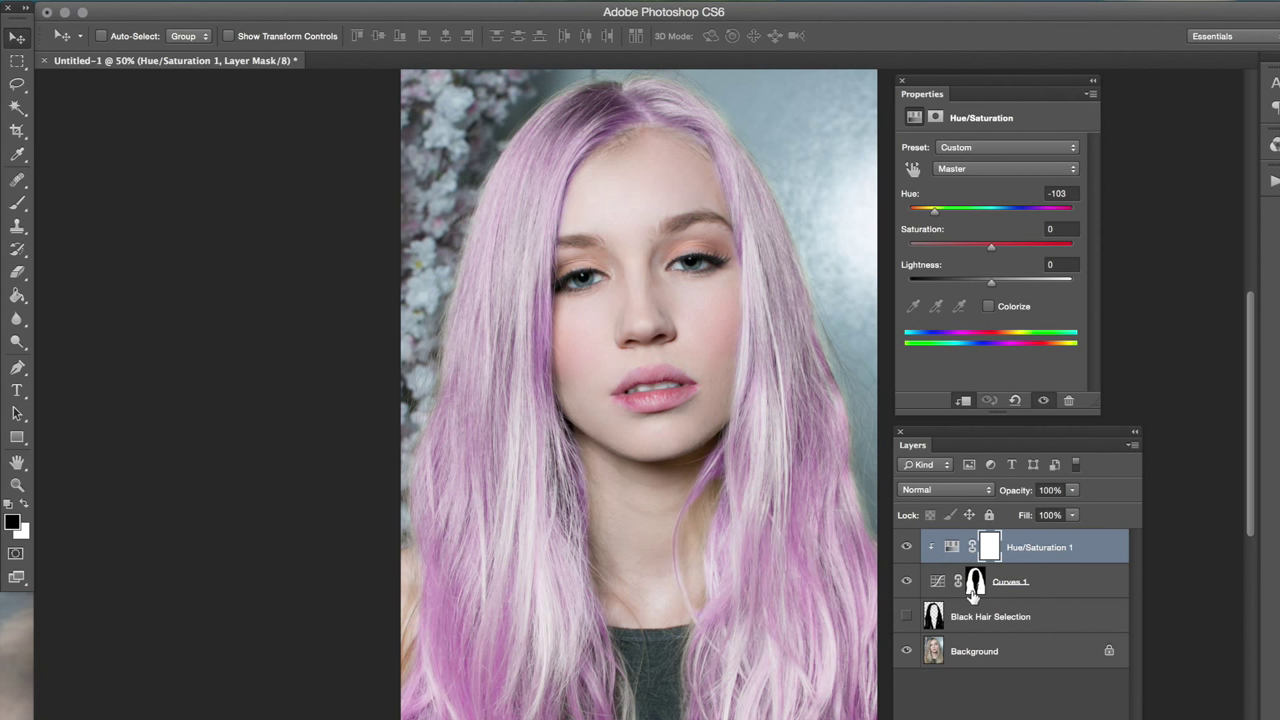
- Review the Curves and Hue/Saturation adjustment settings and select the Curves layer's mask
click(1061, 589)
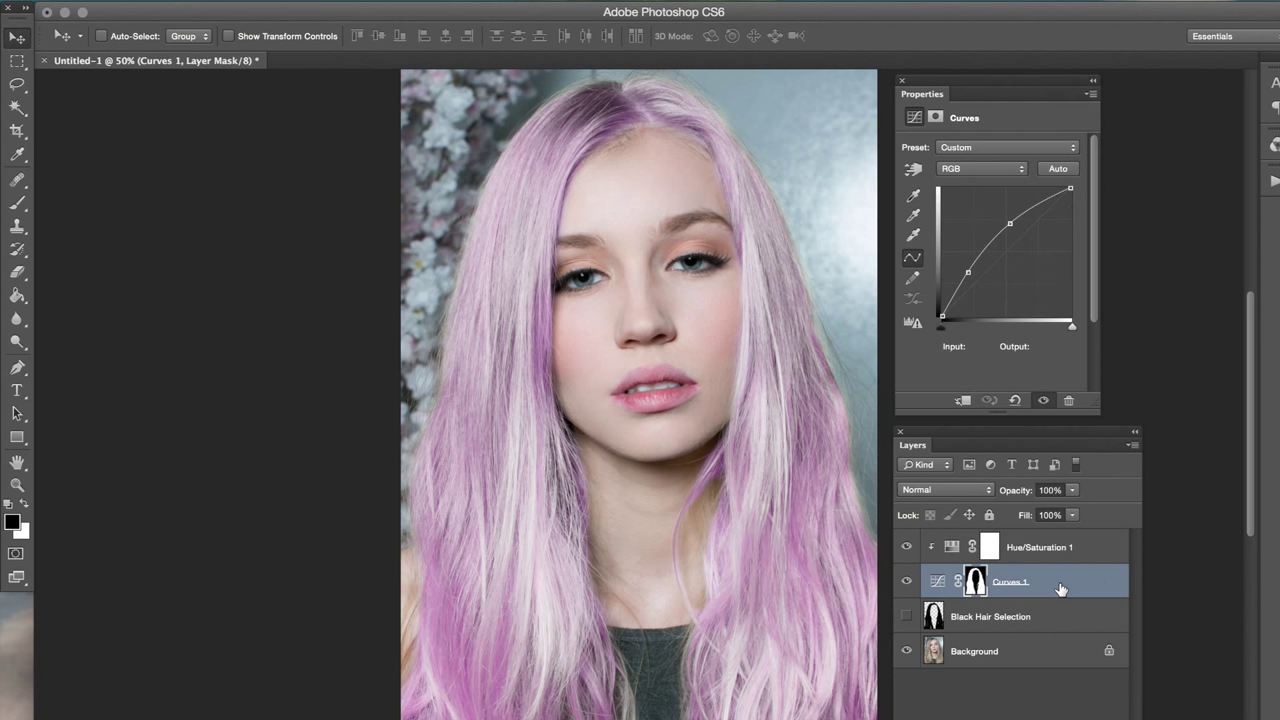
click(1059, 556)
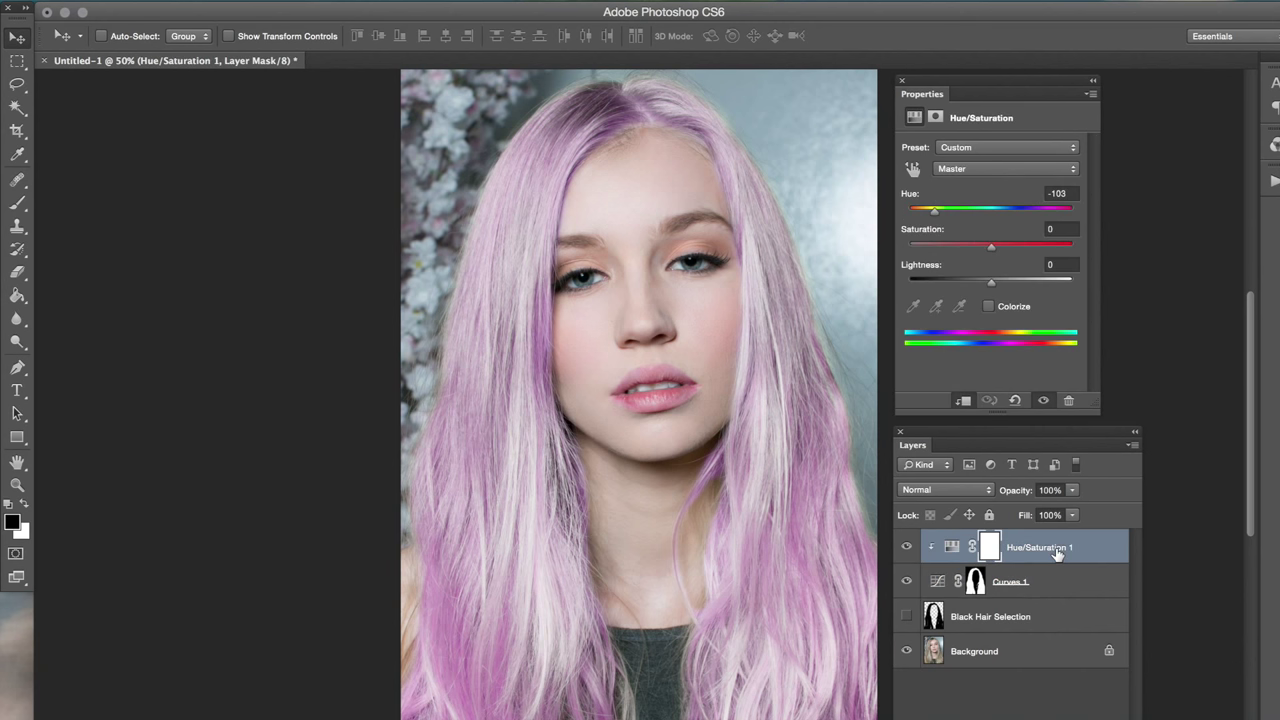
click(975, 583)
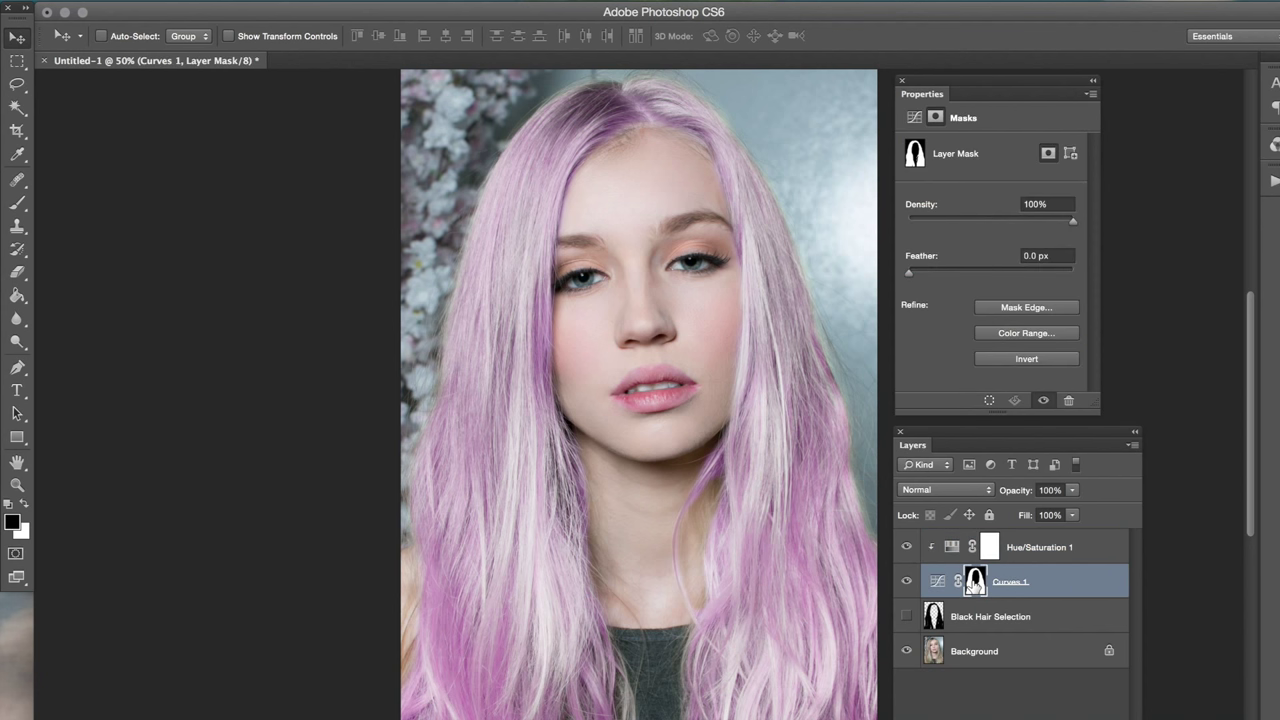
- Set the Hue/Saturation adjustment's Hue to -44 and Saturation to -2 for a softer pink hair colour
key(alt+bracketright)
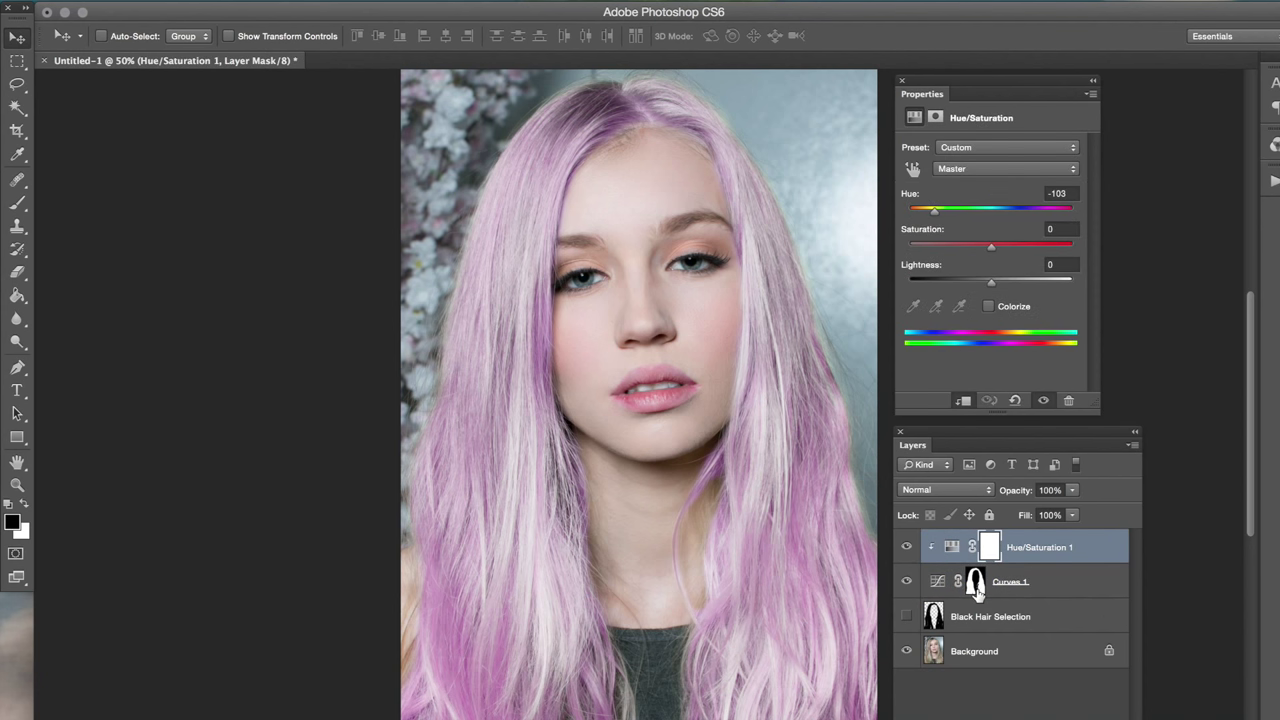
click(976, 588)
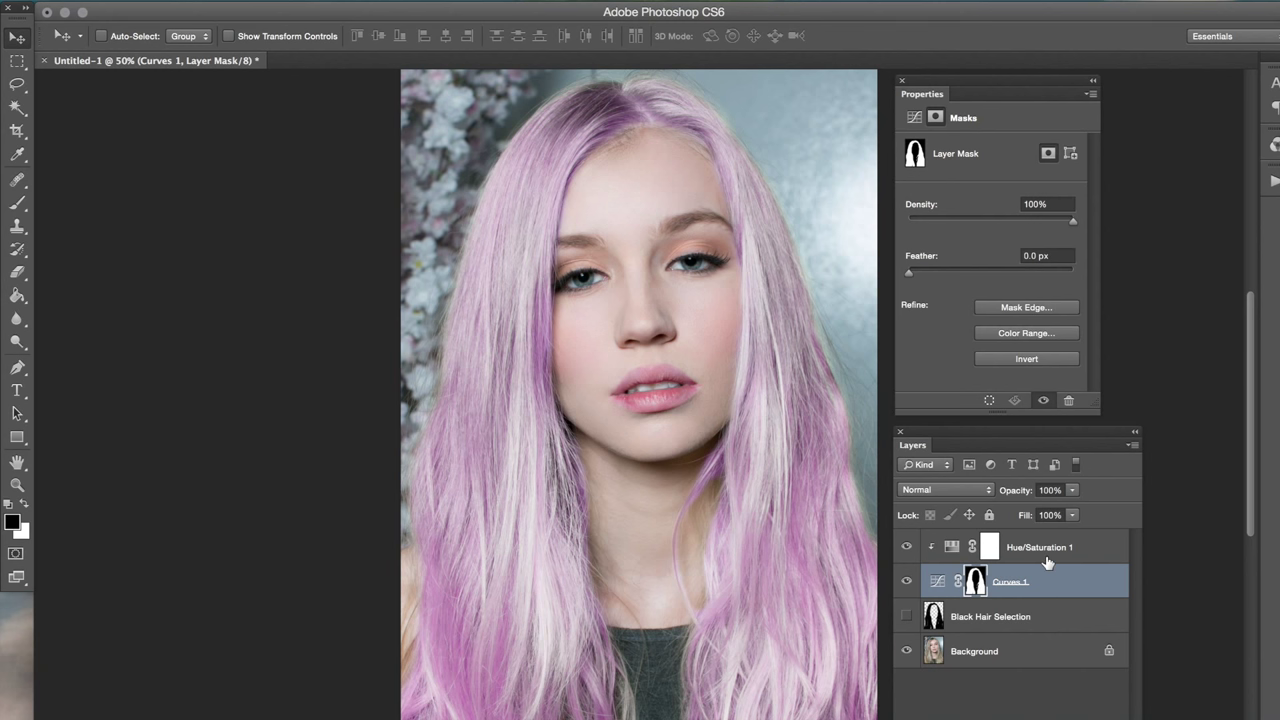
click(1047, 562)
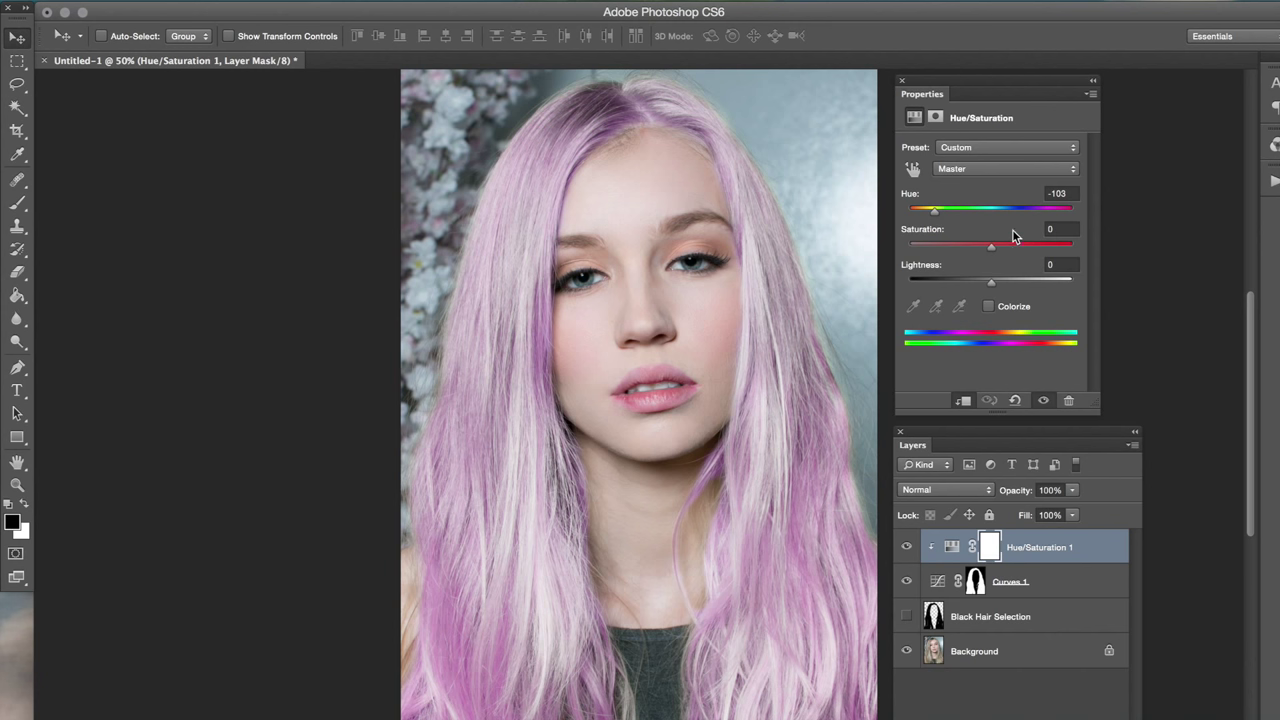
click(1064, 193)
text(-44)
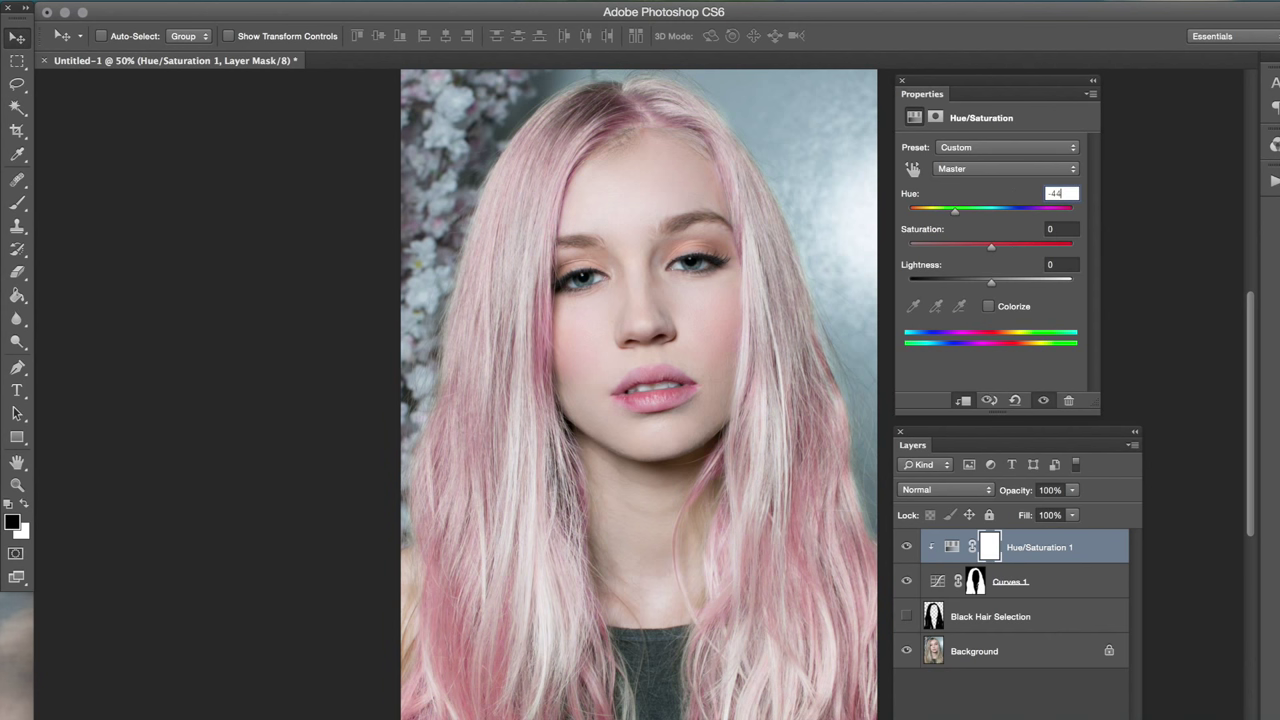
click(1059, 229)
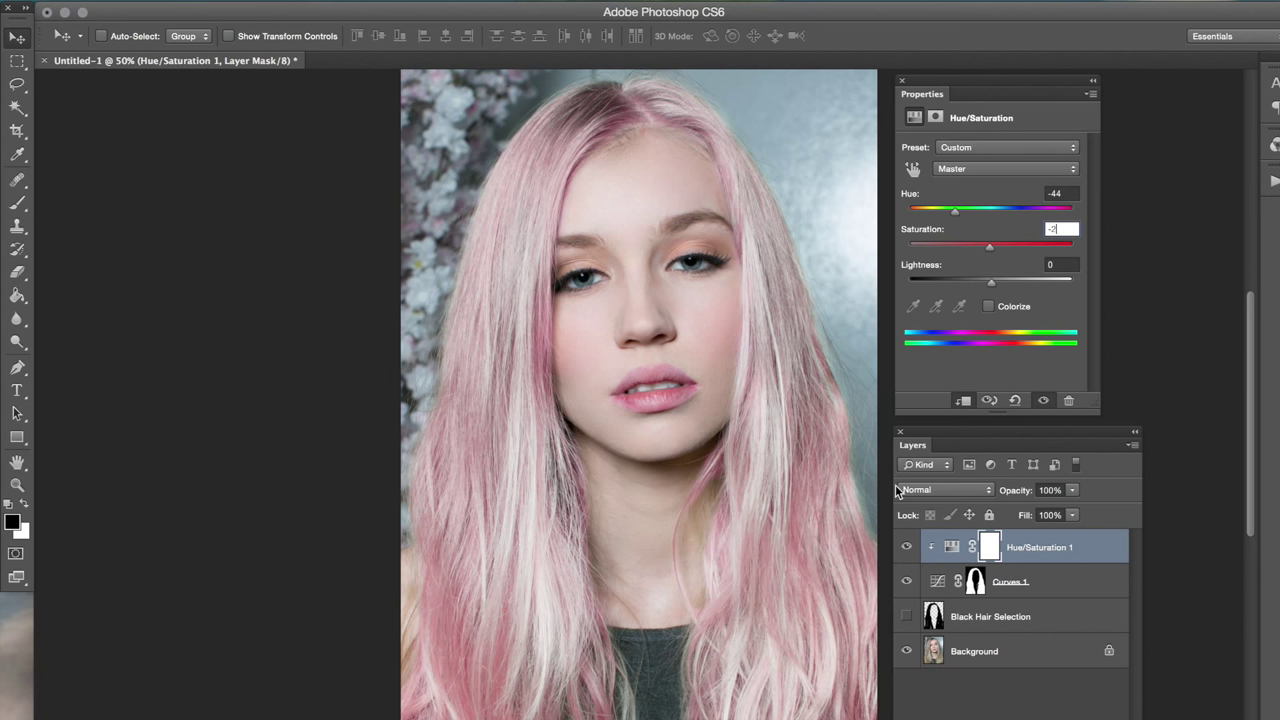
- Paint white with a 125 px brush on the Curves layer's mask along the hairline near the parting
click(17, 203)
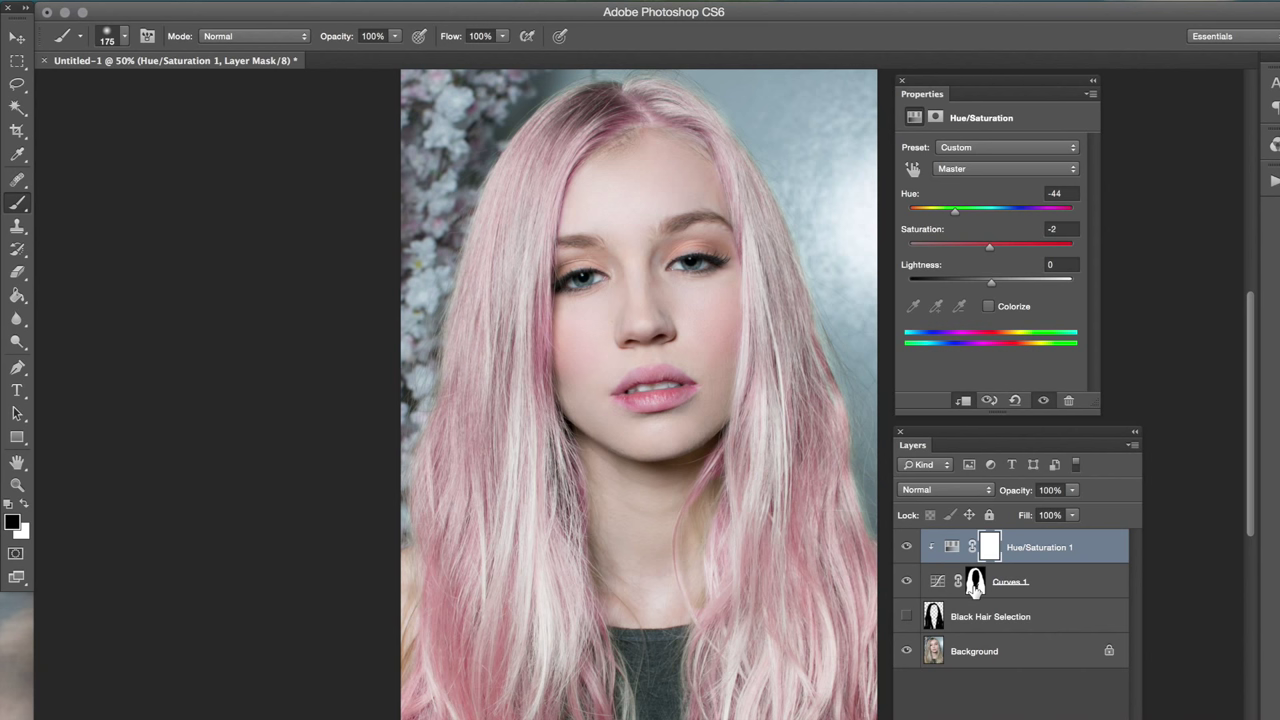
click(975, 582)
key(x)
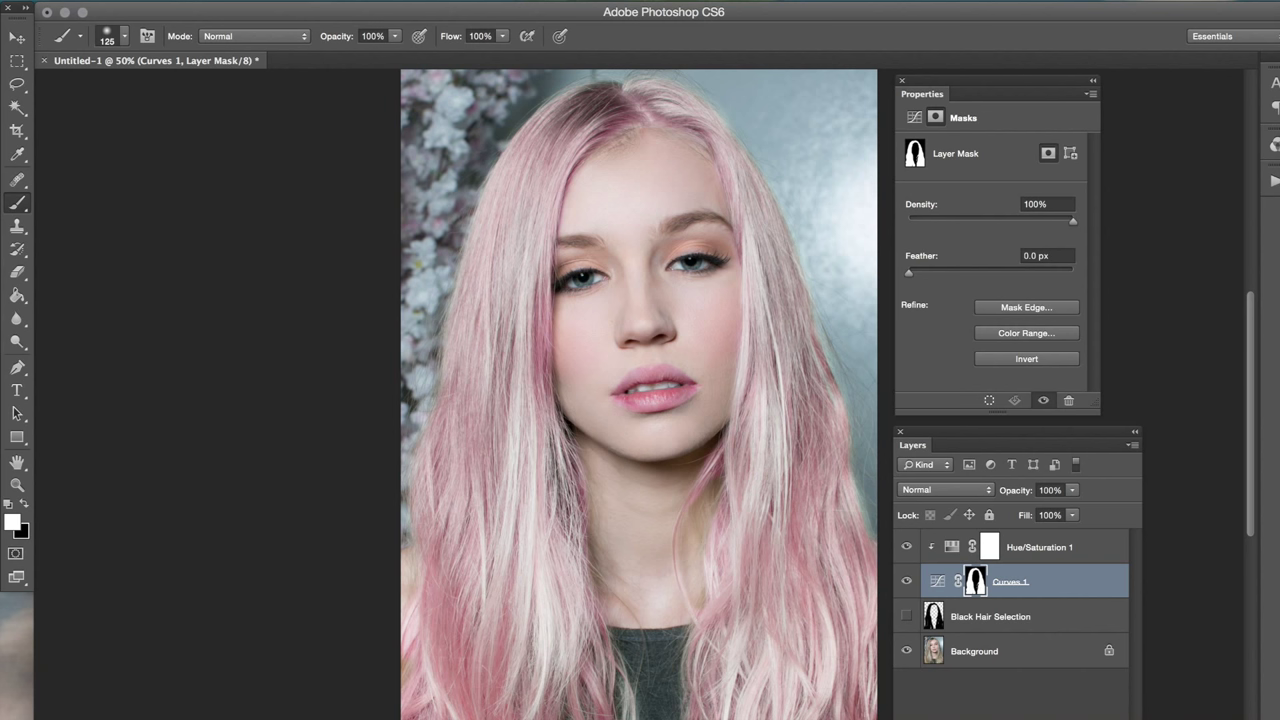
drag(598, 124, 612, 118)
- Create a layer named Highlights for Hair above the Hue/Saturation adjustment and set its blend mode to Soft Light
click(1060, 552)
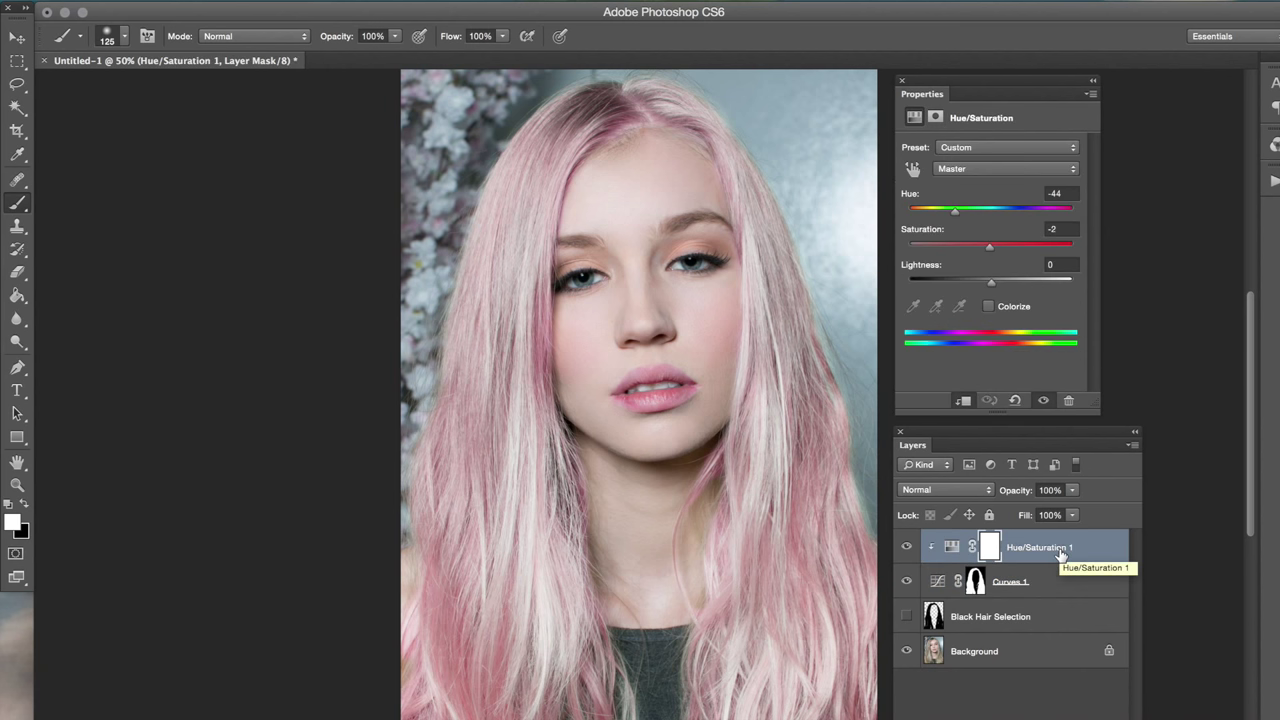
key(super+shift+n)
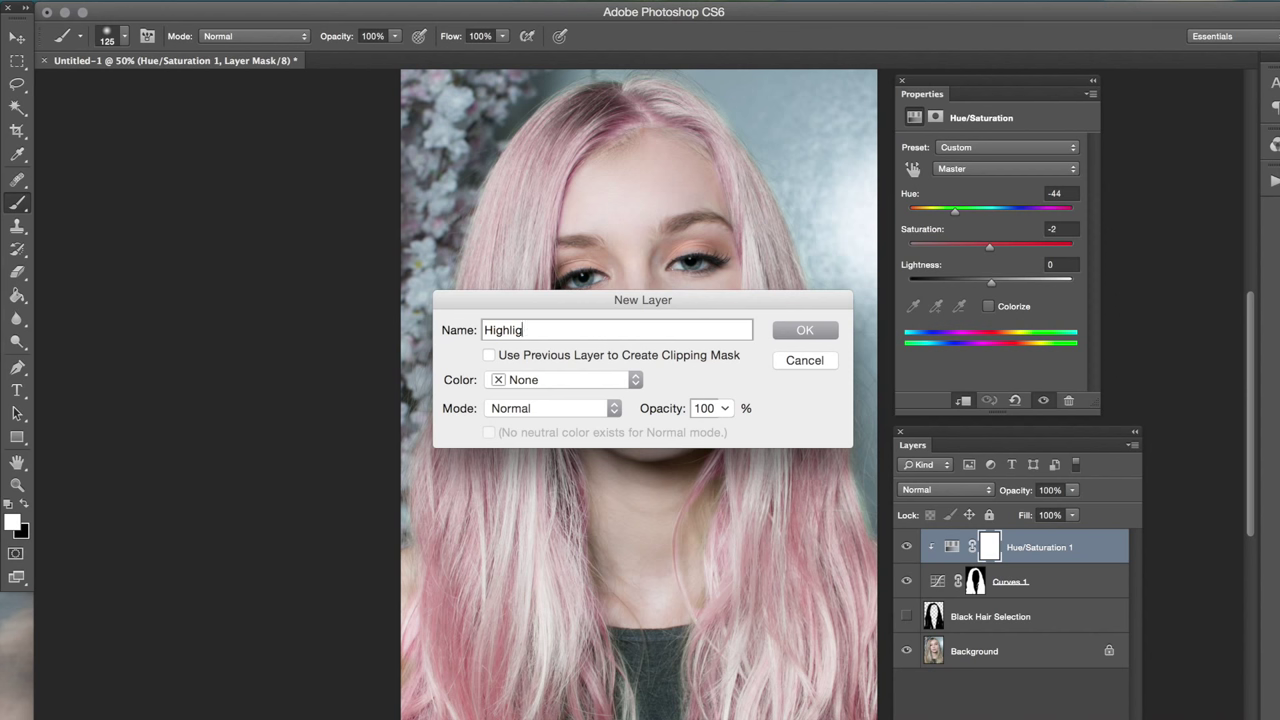
text(r)
key(Return)
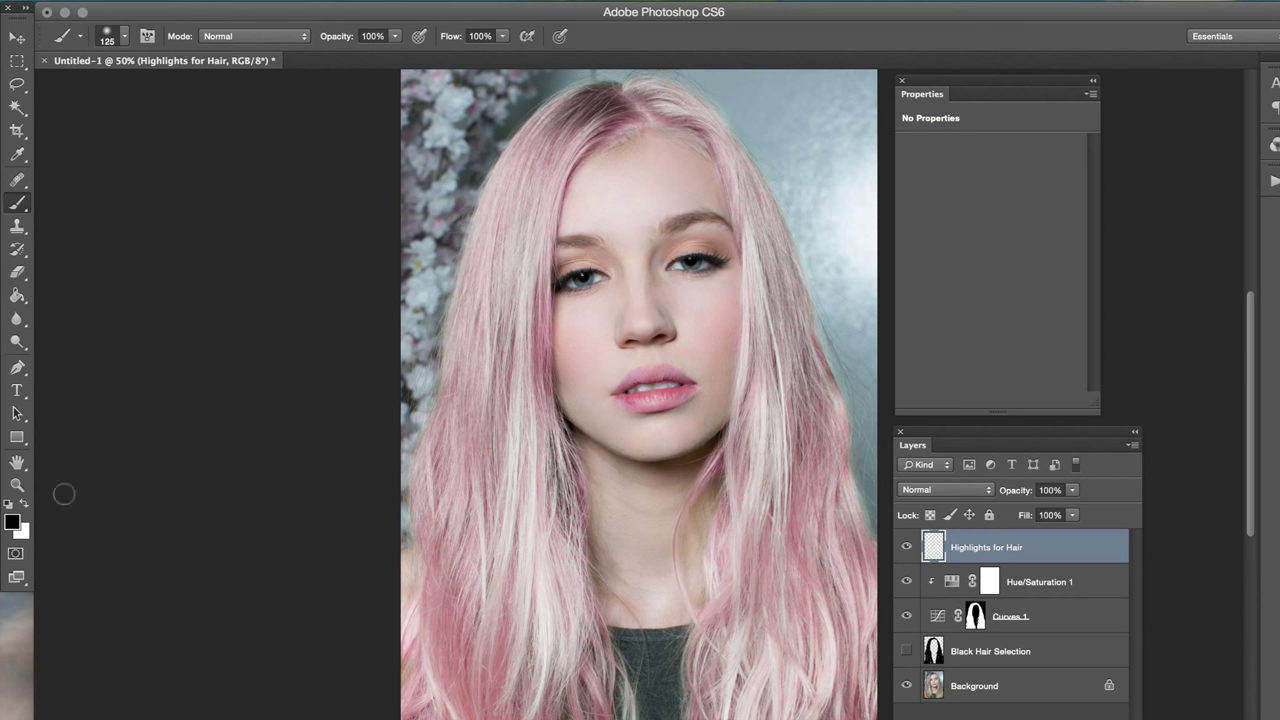
click(944, 492)
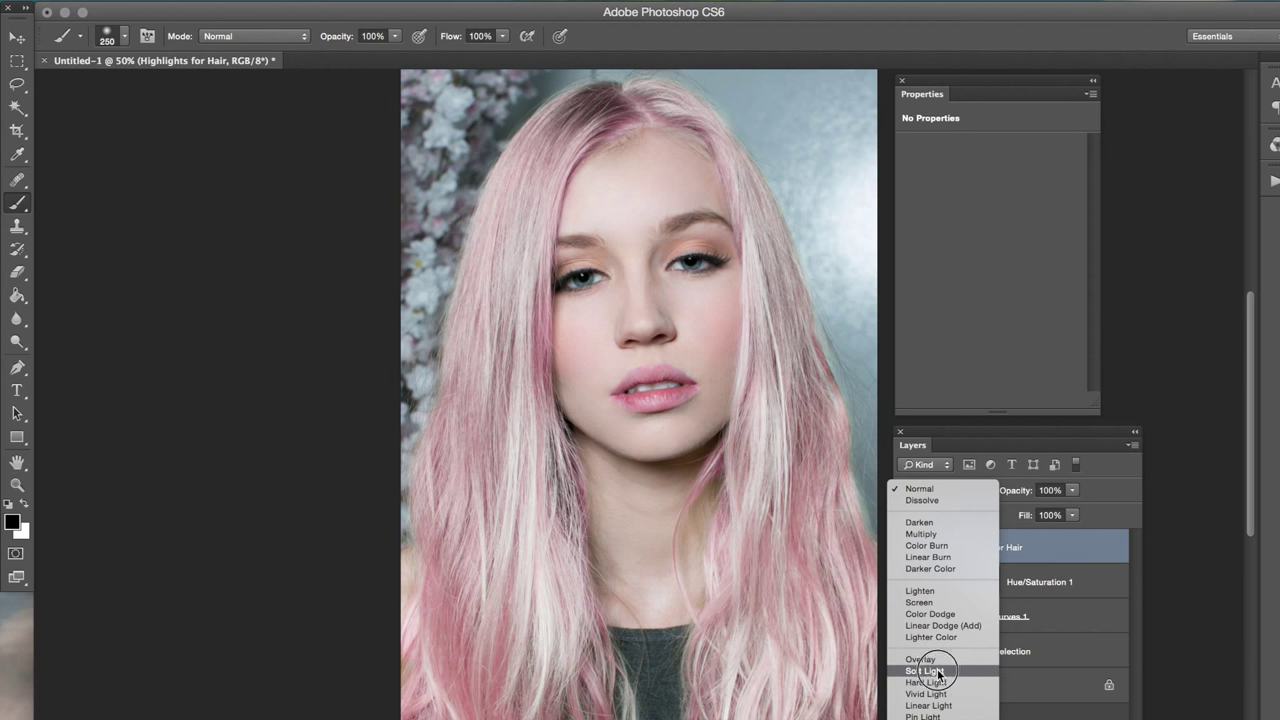
click(925, 671)
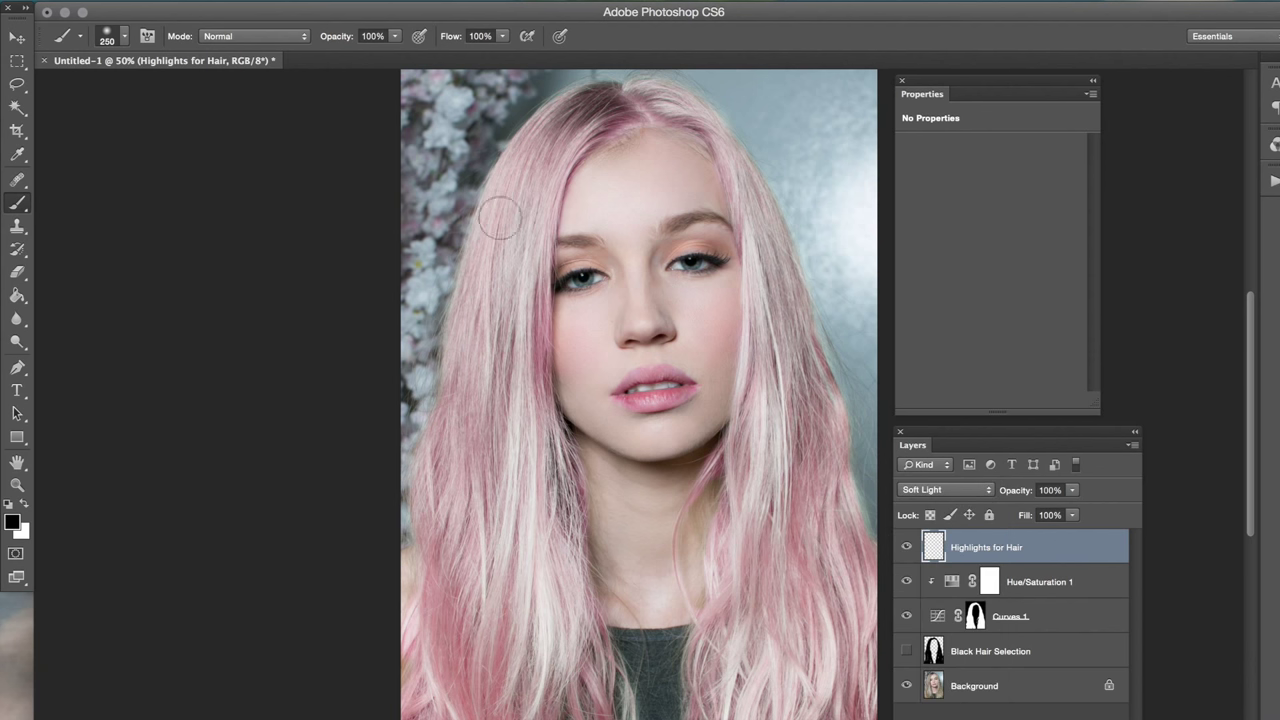
- Set the brush opacity to 22% and paint black over the dark roots and the shaded strands beside the cheek
drag(606, 100, 588, 114)
key(2)
key(2)
drag(600, 105, 572, 130)
drag(778, 397, 760, 420)
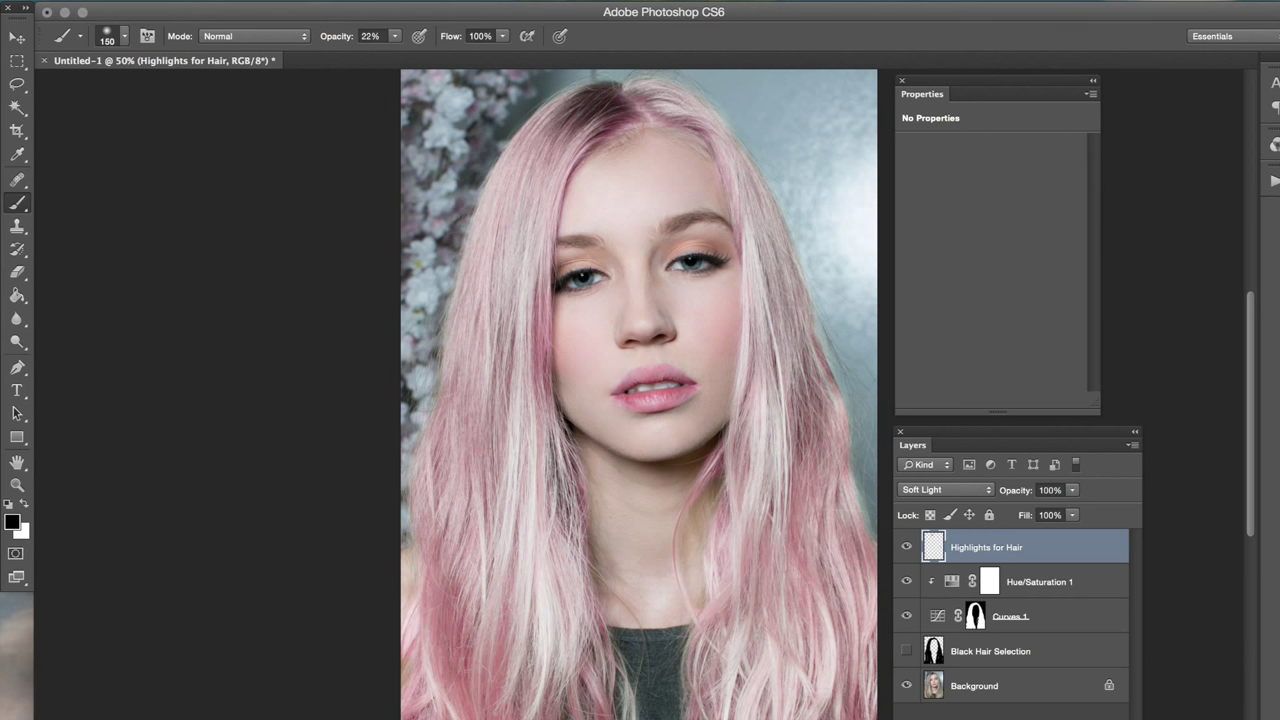
- Enlarge the brush to 250 px and deepen the strands beside the face with black, then brighten light strands with white
key(x)
key(x)
drag(532, 281, 535, 374)
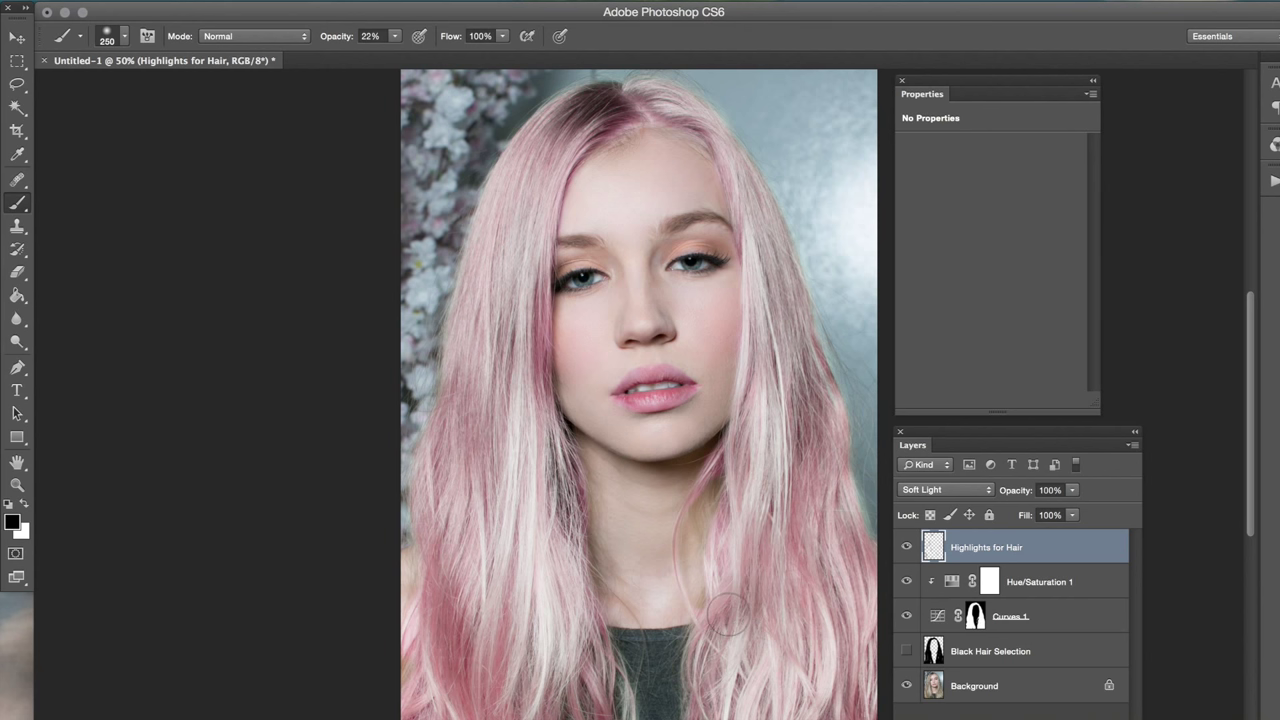
key(x)
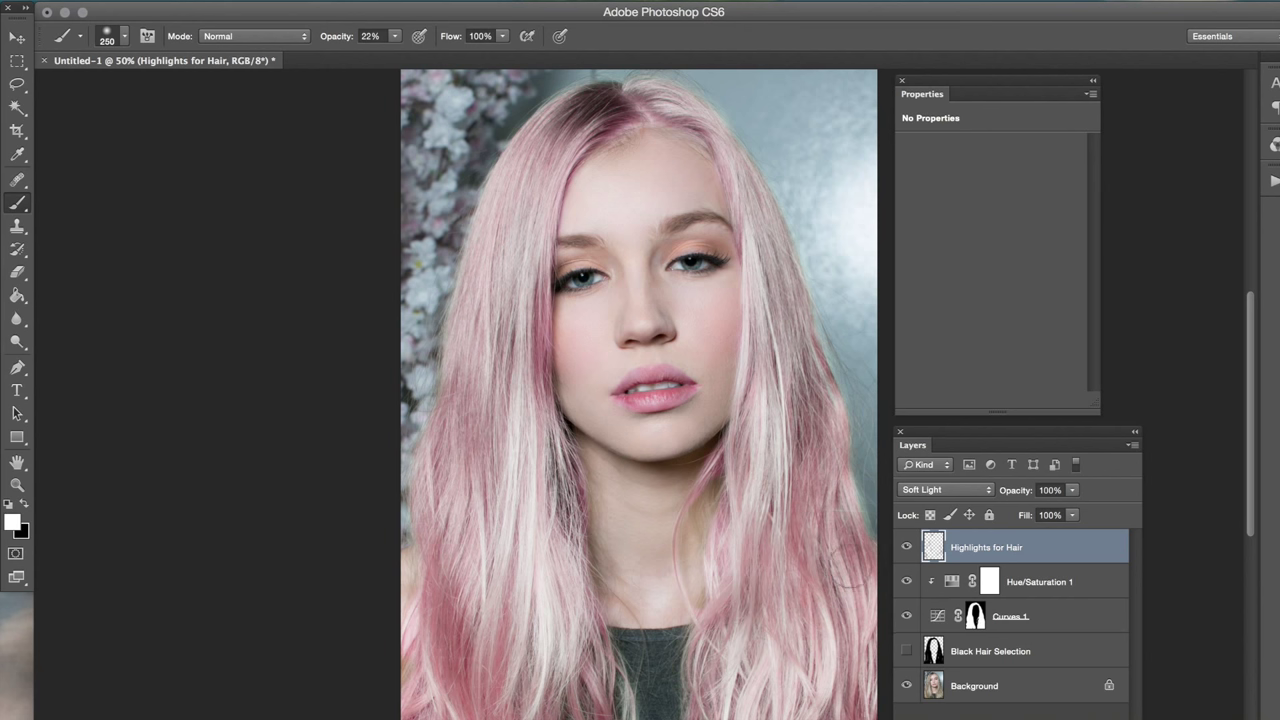
key(x)
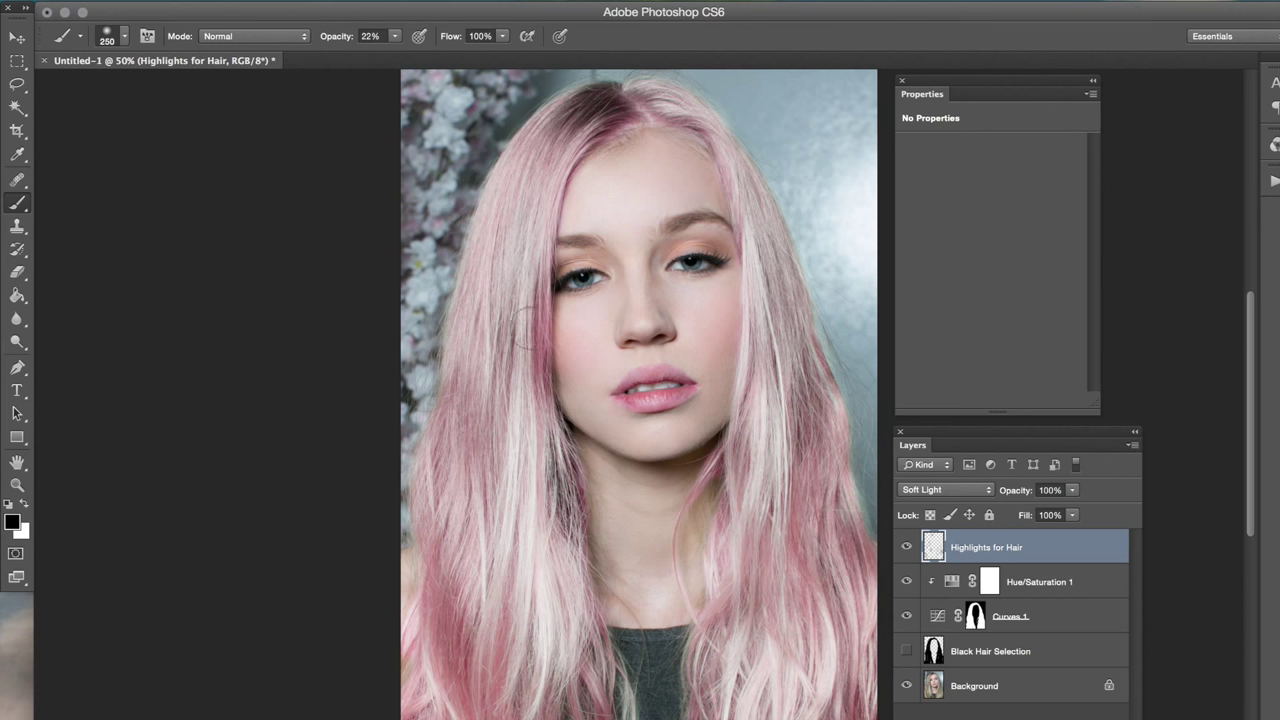
- Paint white highlights at 22% opacity down the long strands on the image's left side of the hair
key(x)
drag(489, 262, 474, 585)
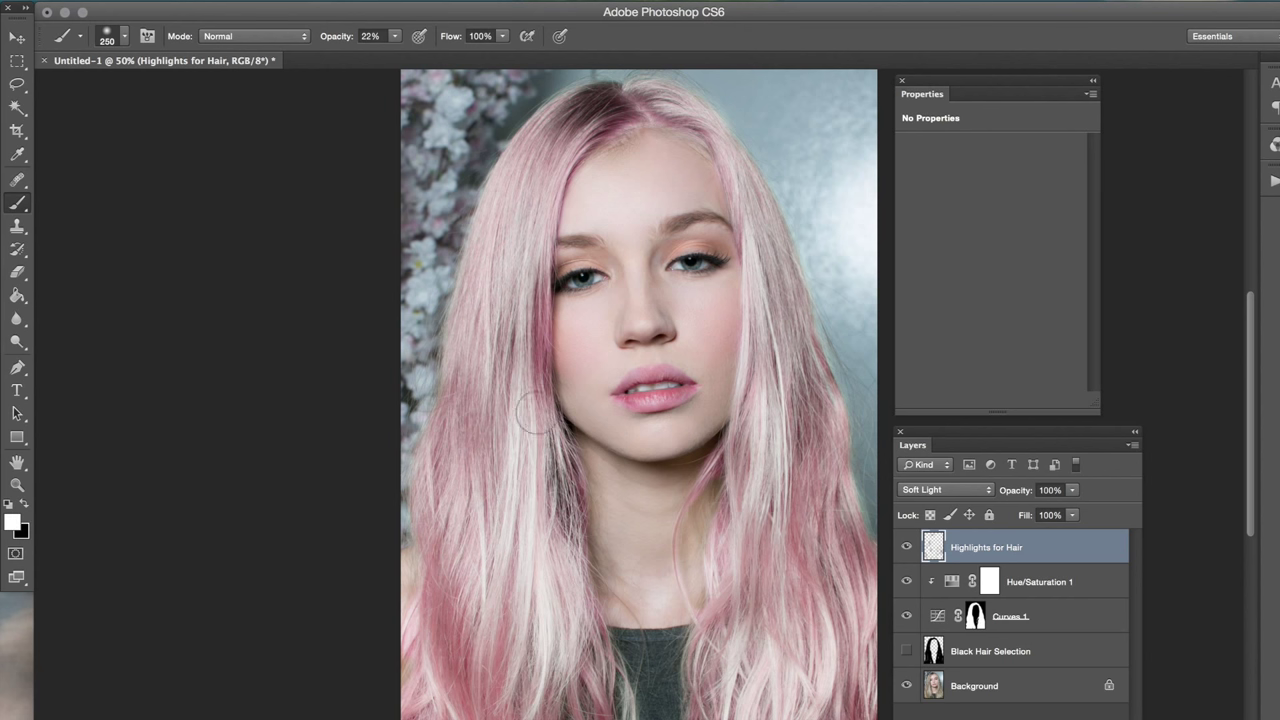
key(x)
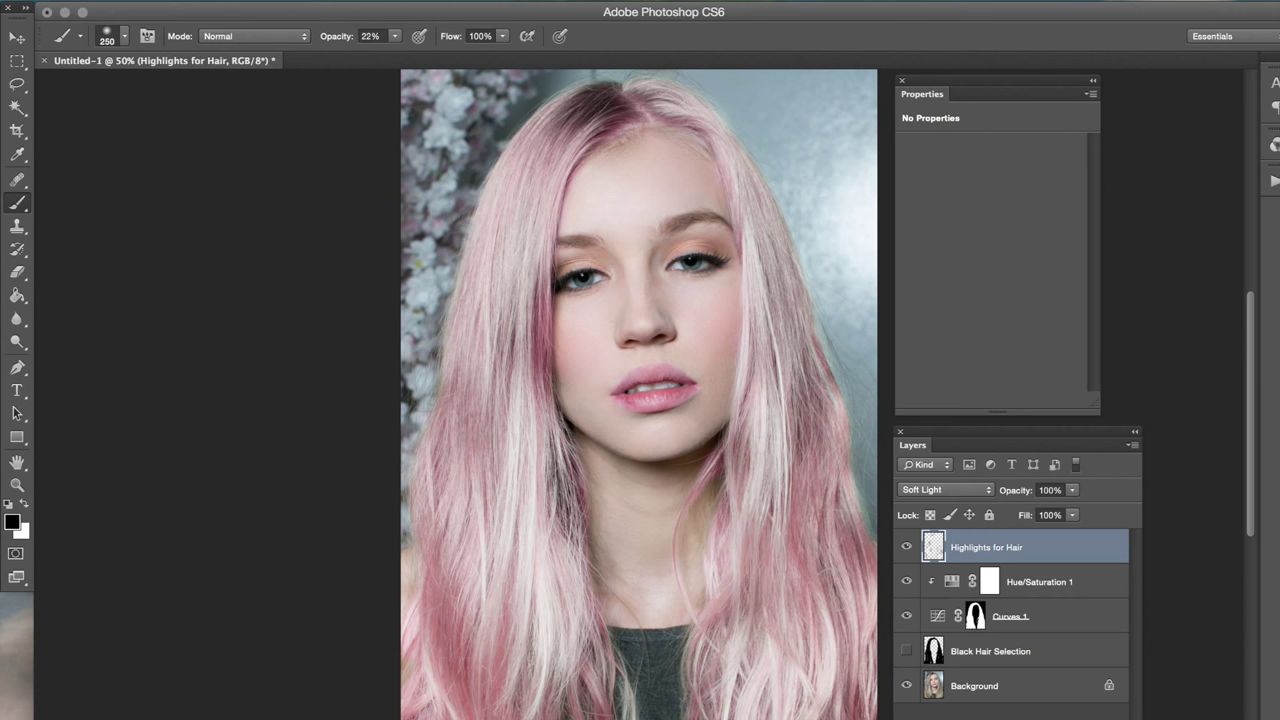
key(x)
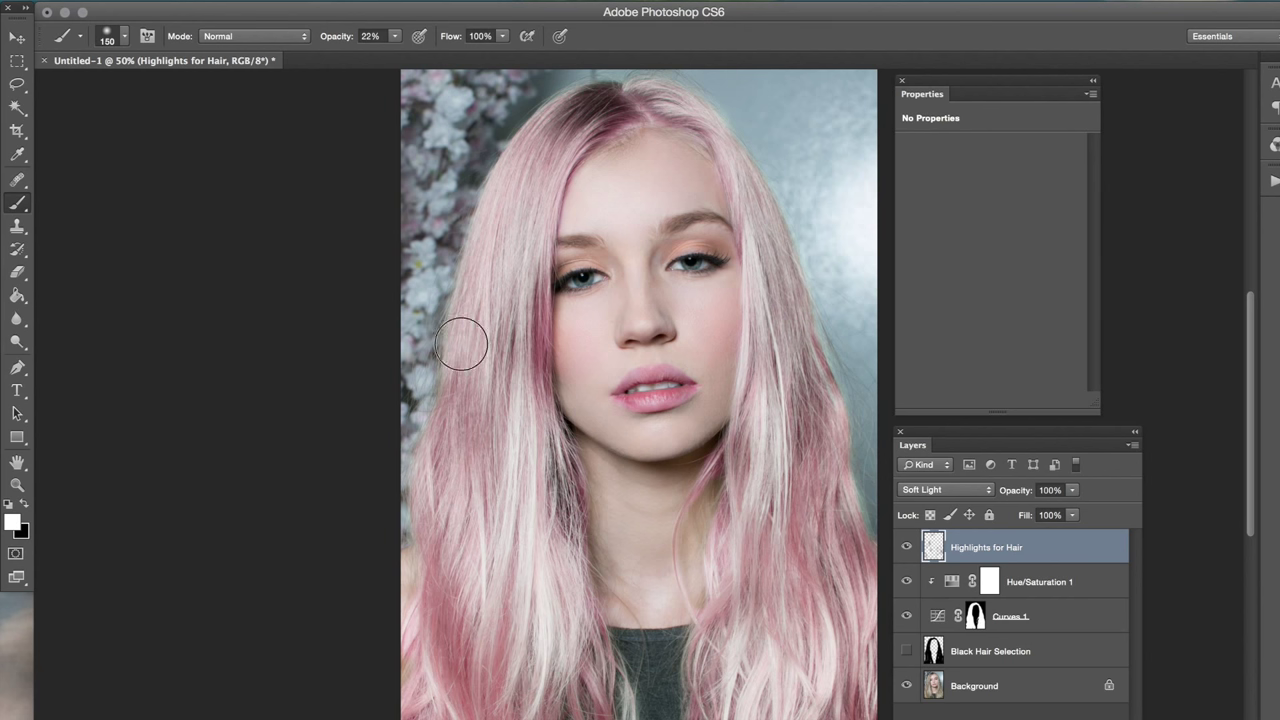
- With a 150 px brush, paint black shading down the image-left lengths and white highlights beside the parting
key(x)
mouse_move(428, 418)
mouse_down()
mouse_move(455, 402)
mouse_move(476, 472)
mouse_up()
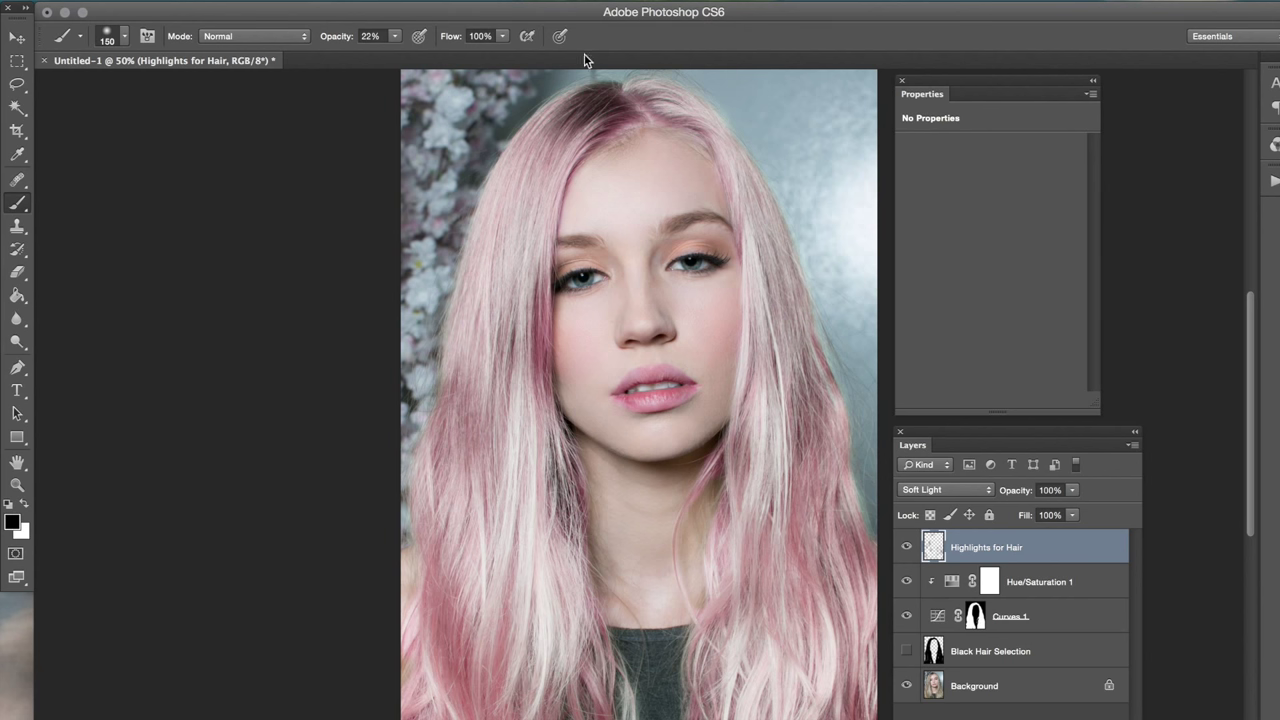
mouse_move(557, 120)
mouse_down()
mouse_move(511, 256)
mouse_move(503, 363)
mouse_move(485, 394)
mouse_up()
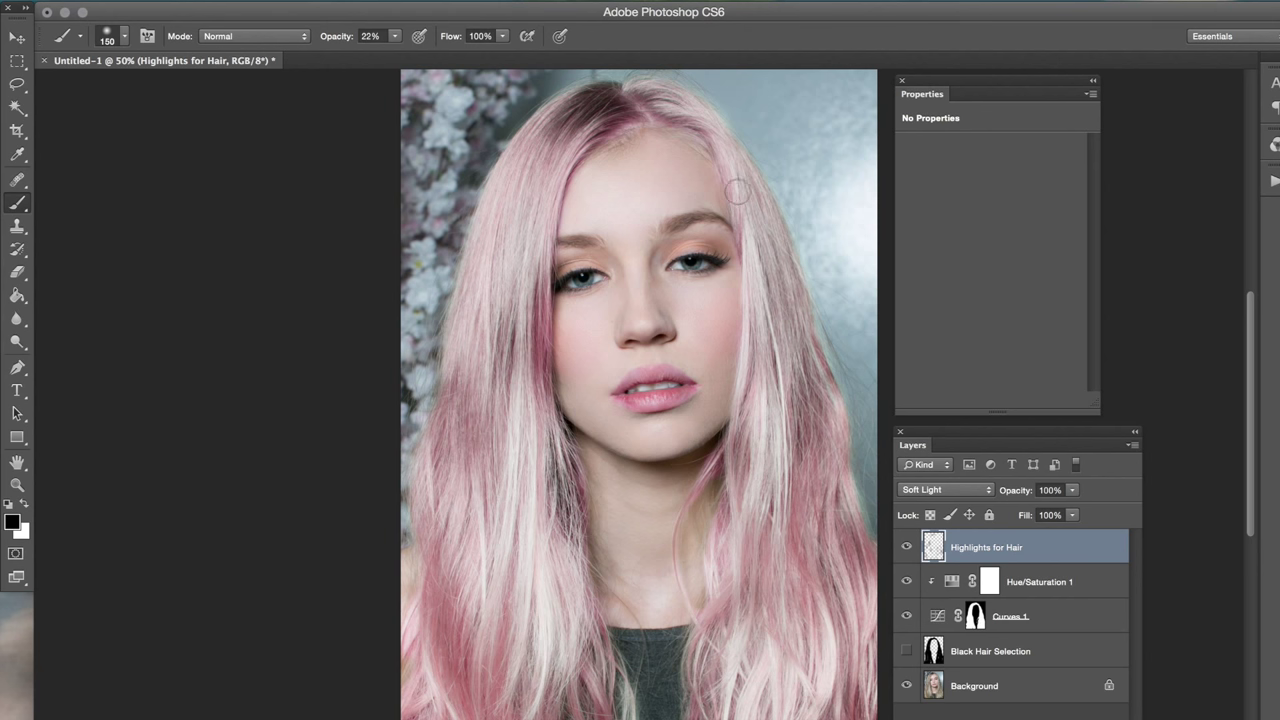
key(x)
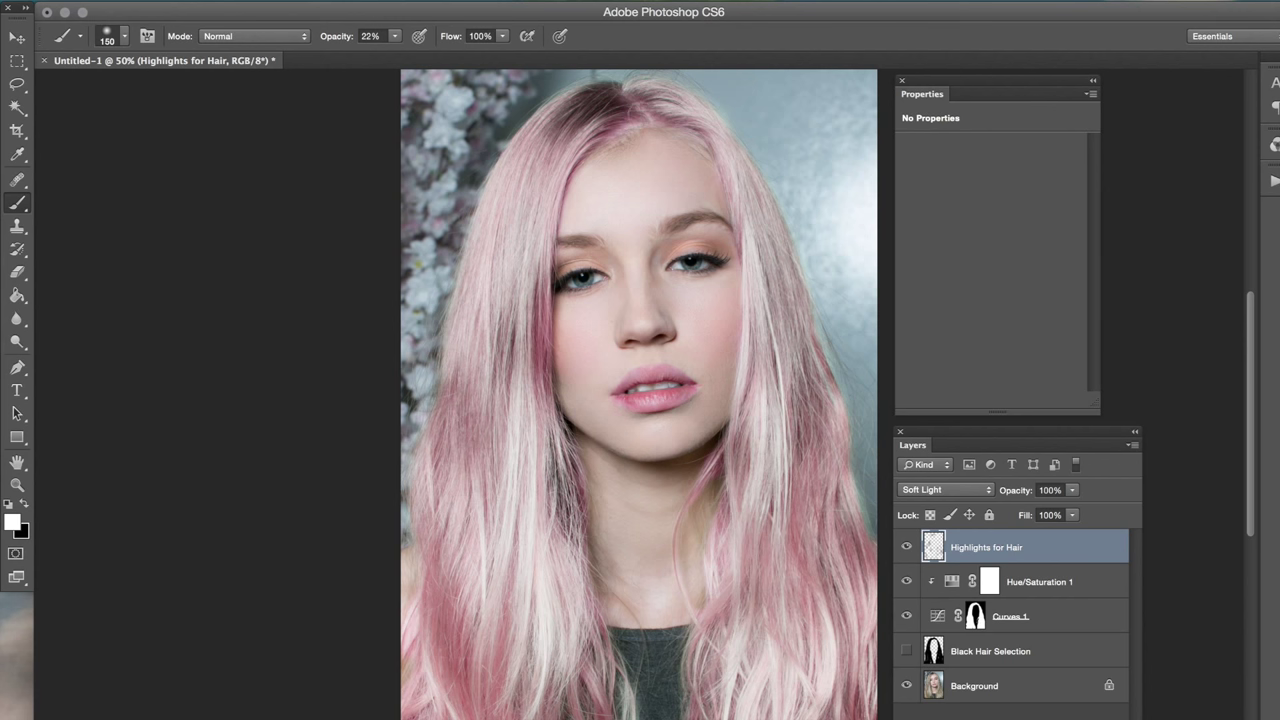
drag(589, 139, 554, 200)
- Lower the Highlights for Hair layer's opacity to 53% and toggle its visibility to compare before and after
drag(1020, 503, 902, 563)
click(906, 547)
click(906, 547)
click(907, 548)
click(907, 548)
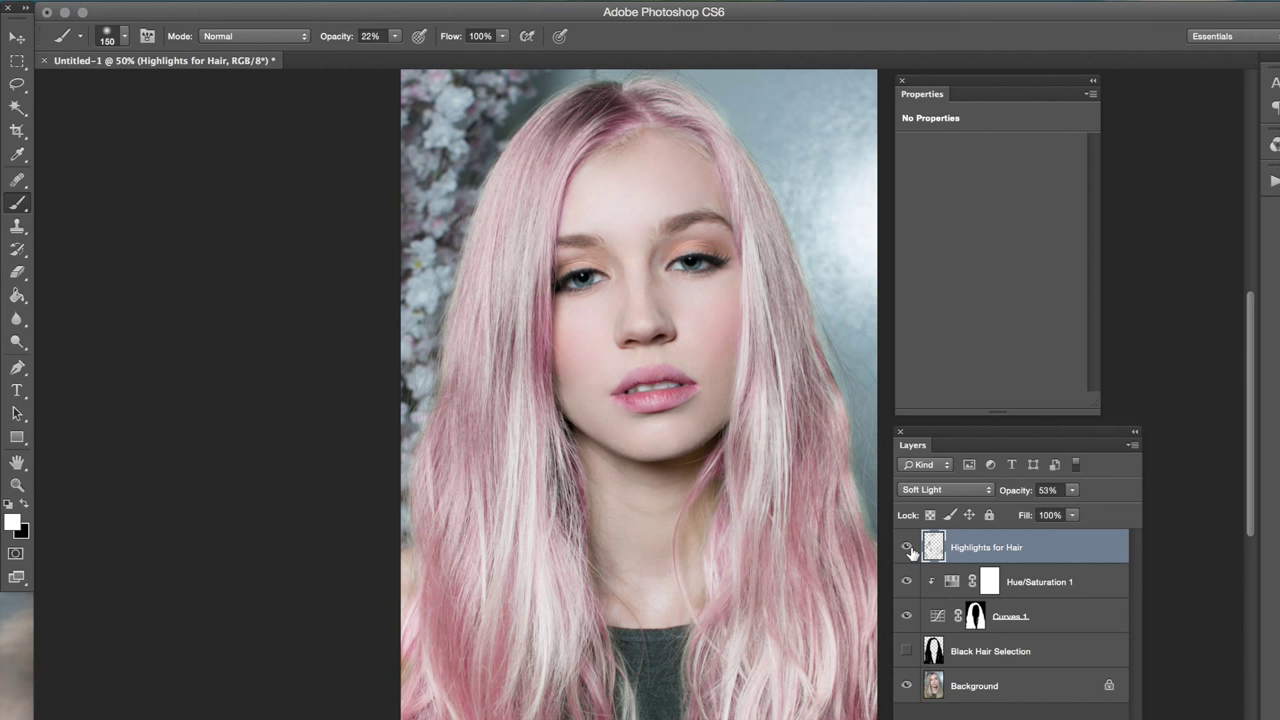
click(908, 548)
click(908, 548)
- Create a new layer named Orange Eyeshadow above the Highlights for Hair layer
key(super+shift+n)
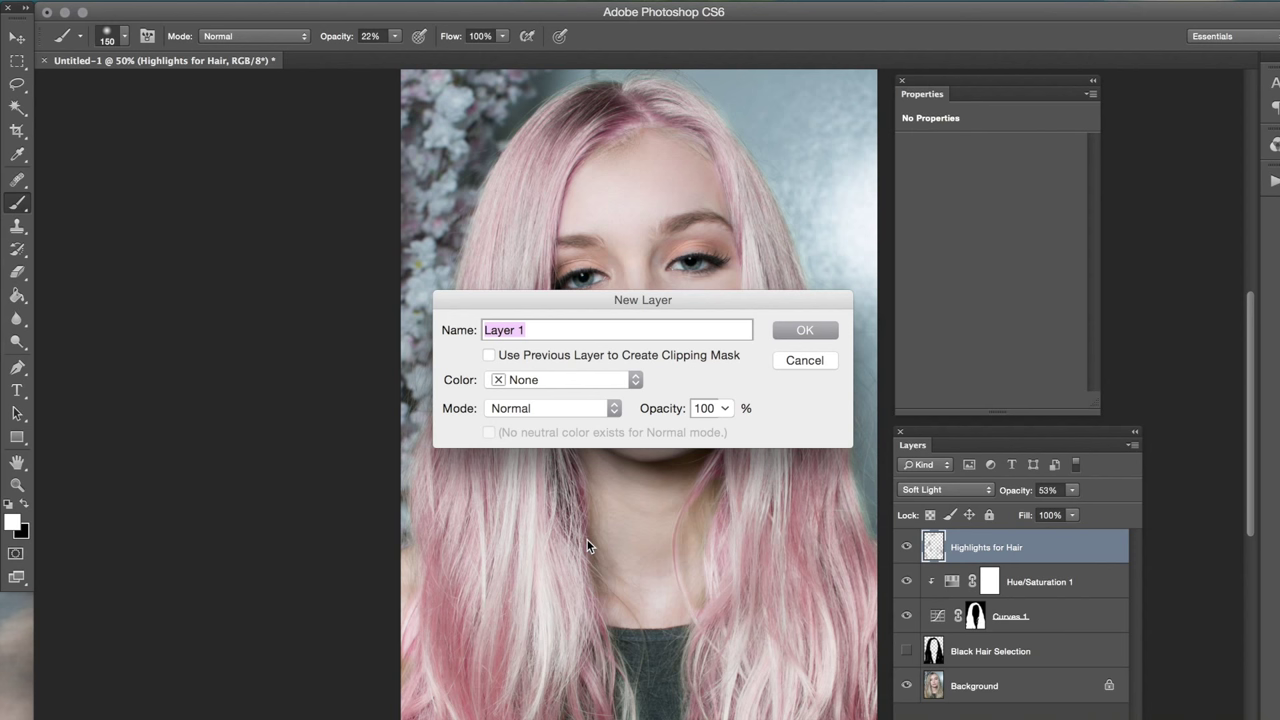
text(Orange Eyeshadow)
key(Return)
- Sample the model's existing eyeshadow and choose a more saturated coral orange from it as the foreground colour for the brush
key(super+equal)
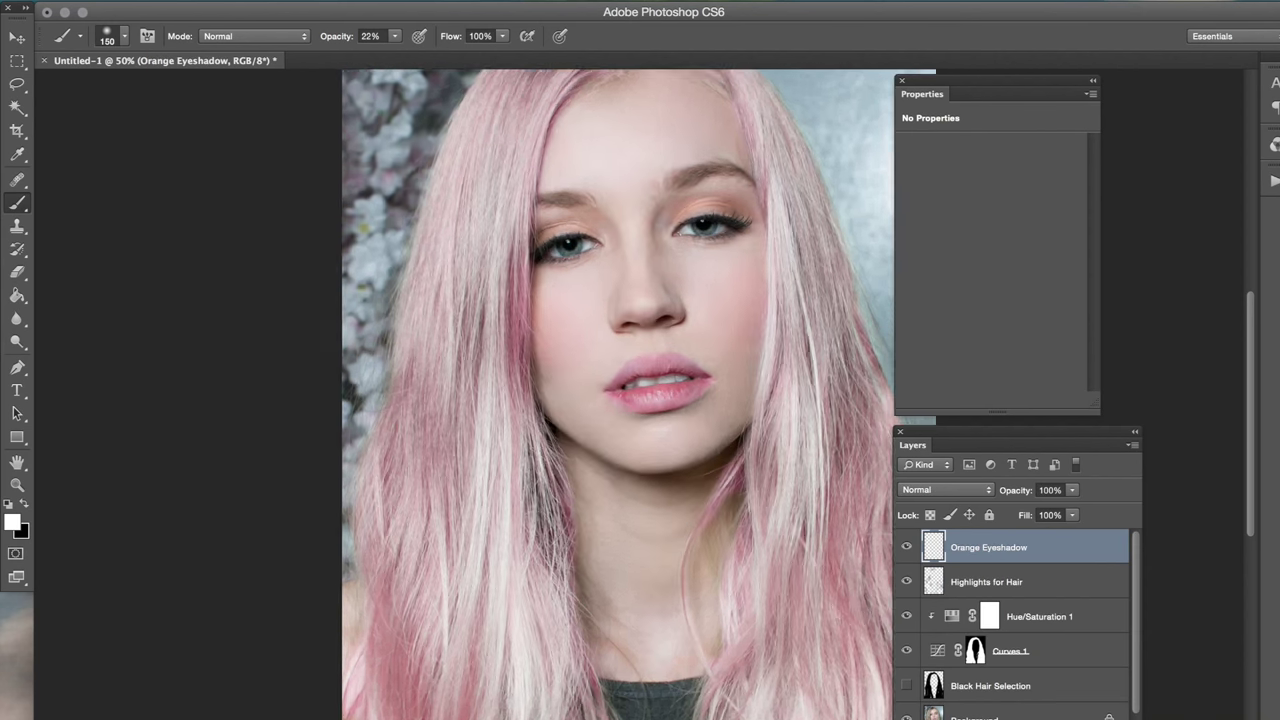
key(super+equal)
scroll(380, 155, up, 2)
scroll(380, 155, right, 3)
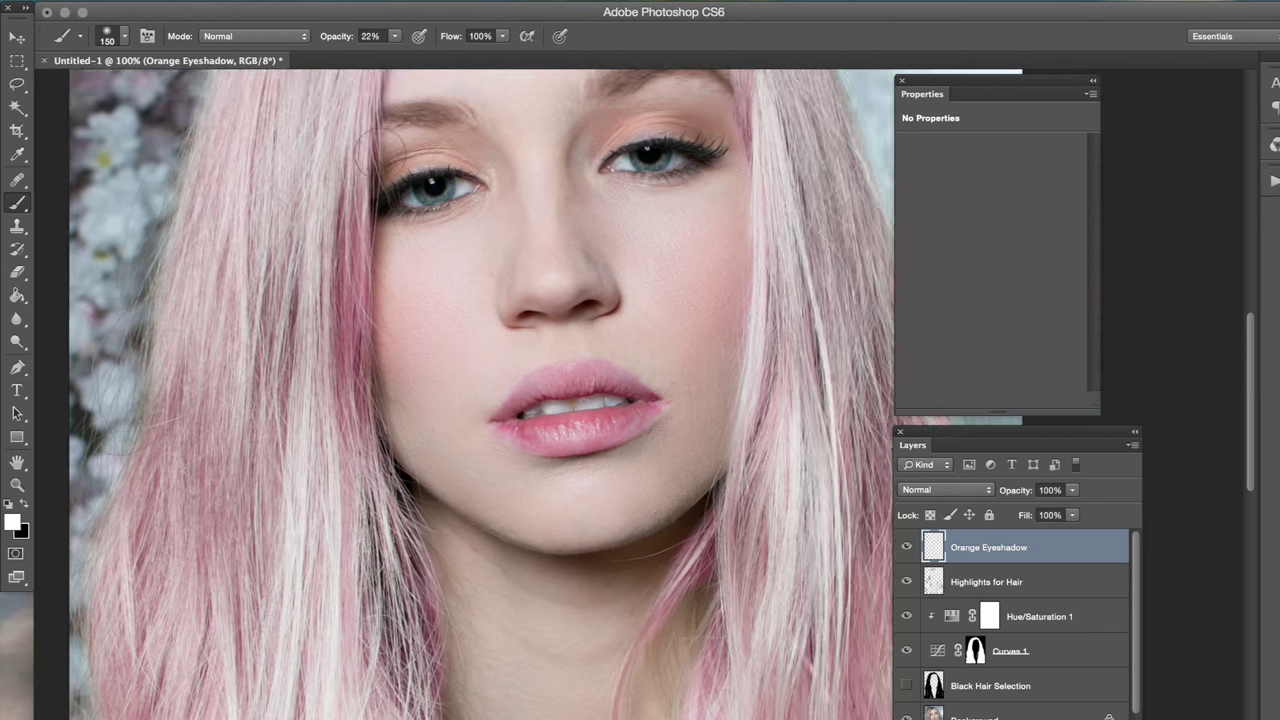
click(13, 521)
drag(805, 672, 797, 659)
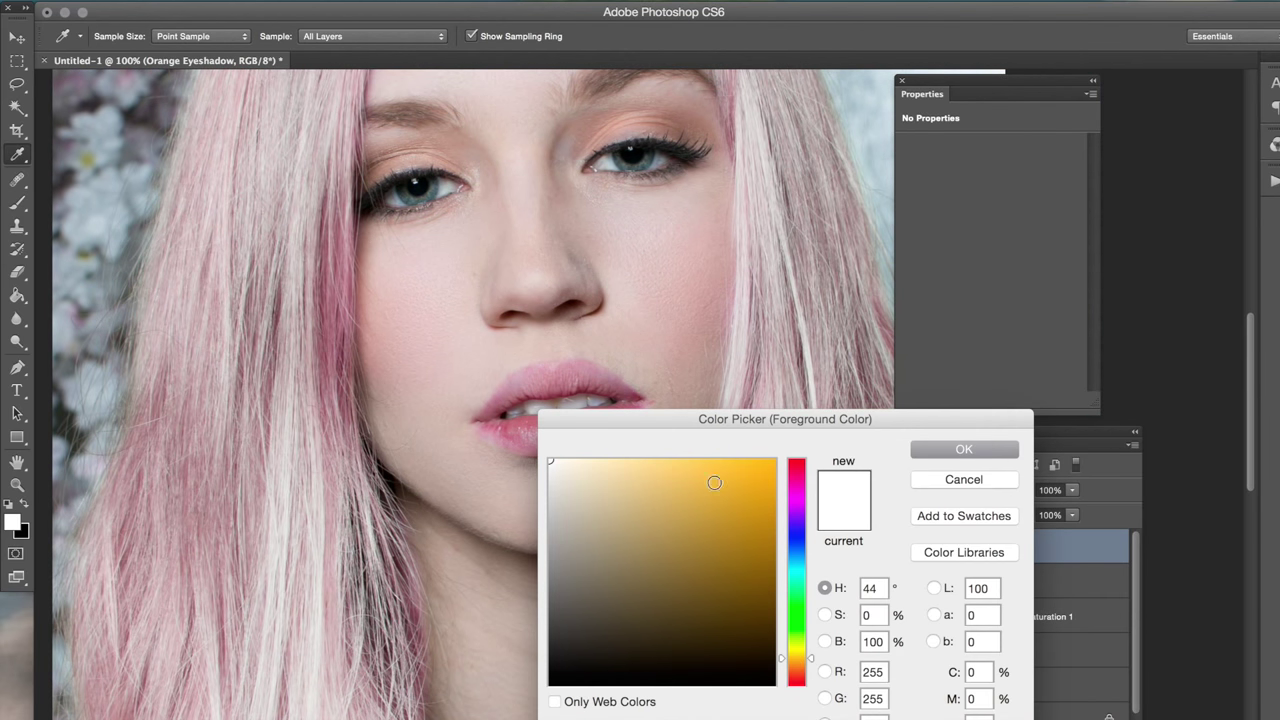
click(709, 478)
drag(709, 478, 705, 479)
drag(615, 118, 607, 123)
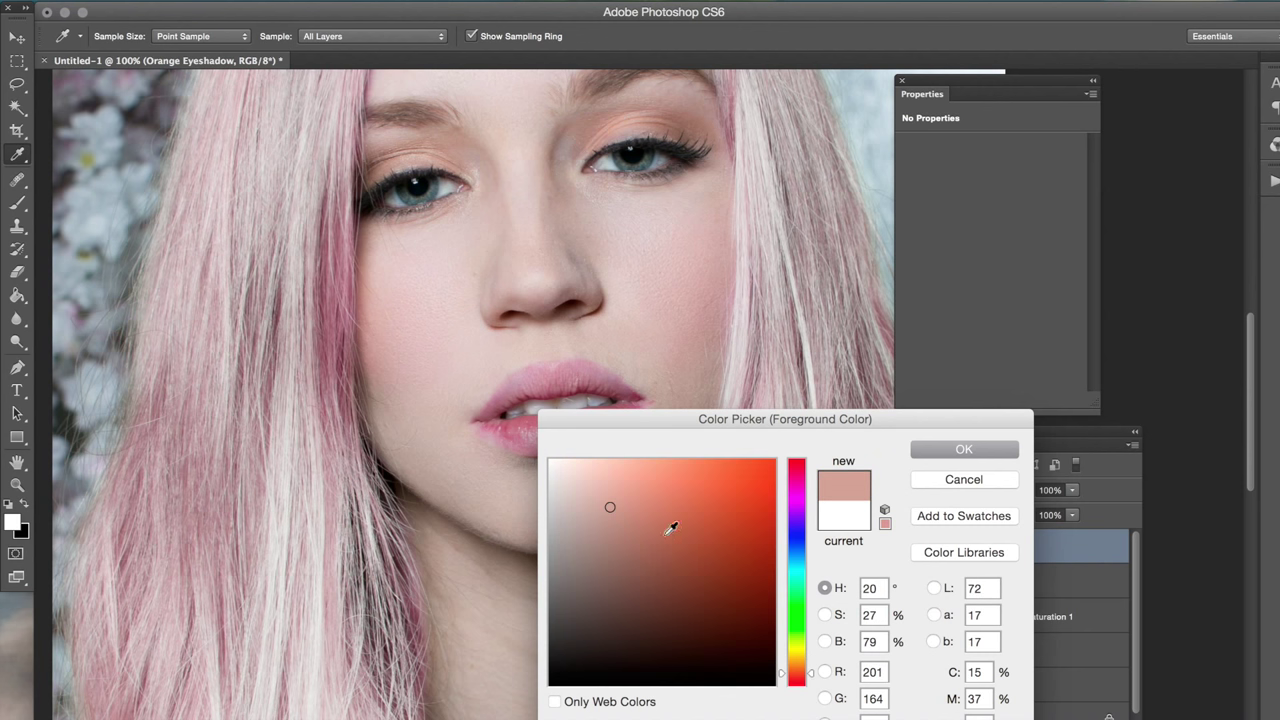
click(650, 492)
key(Return)
key(b)
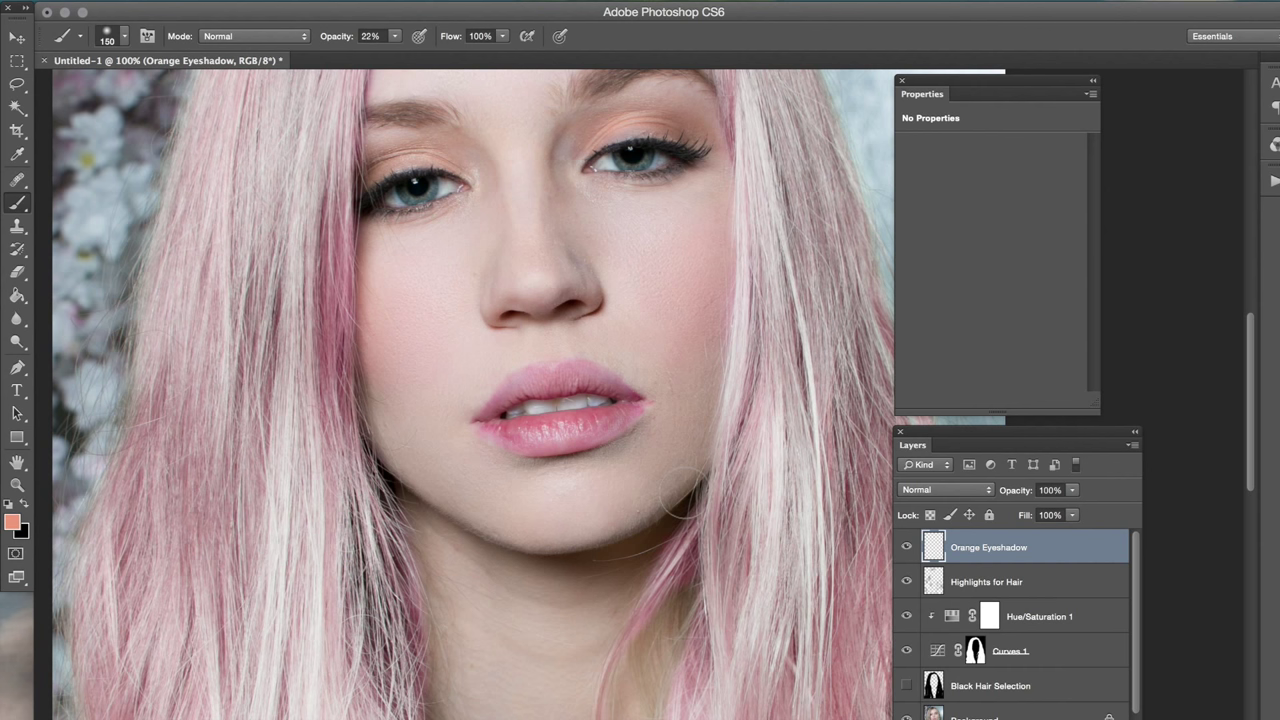
- Set the brush size to 125 px and the Orange Eyeshadow layer's blend mode to Soft Light
scroll(694, 343, up, 5)
key(bracketleft)
key(bracketleft)
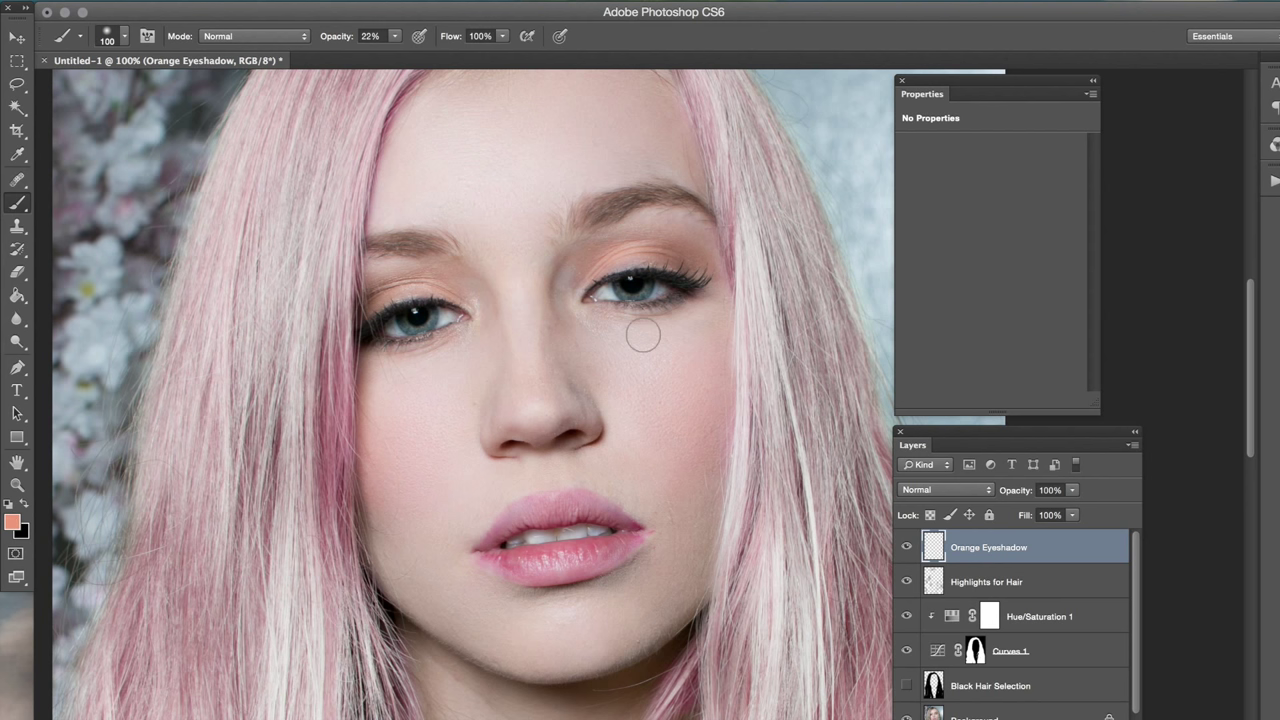
key(bracketright)
click(925, 492)
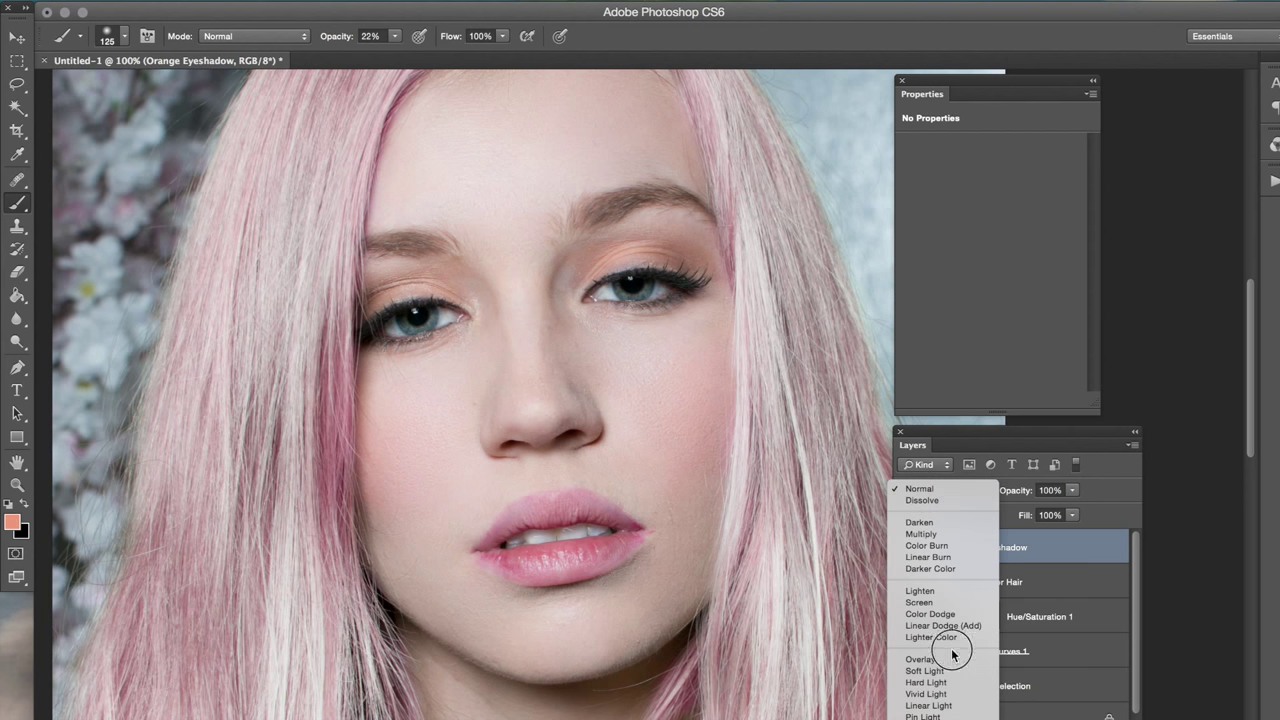
click(948, 682)
click(933, 482)
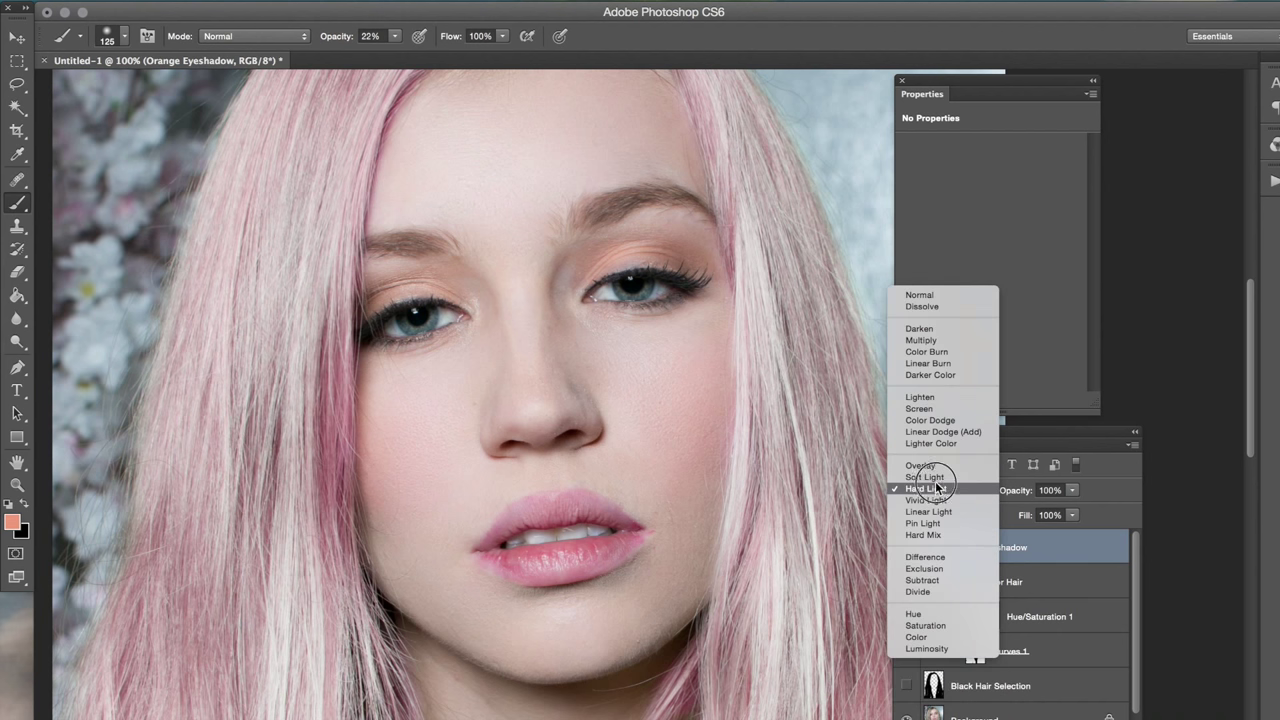
click(935, 480)
- Paint coral orange over both upper eyelids at 22% opacity with the soft brush, reducing its size to 90 px
drag(591, 265, 628, 250)
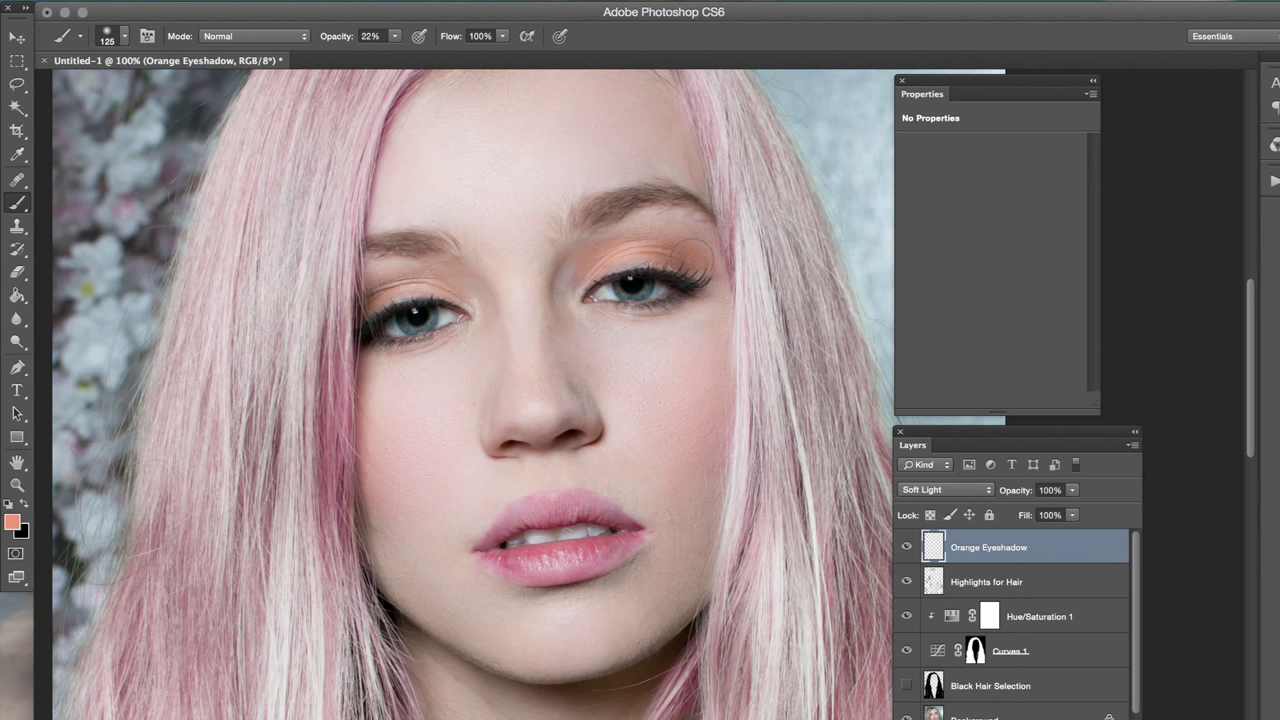
click(117, 42)
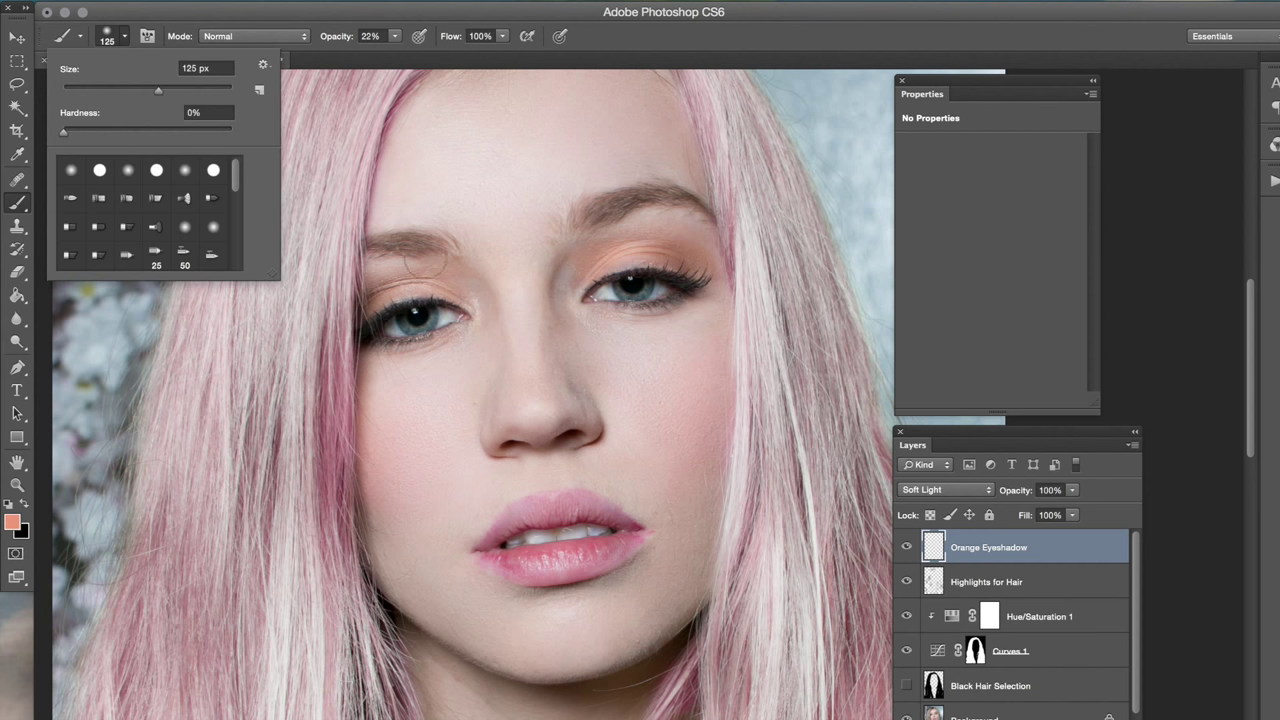
key(bracketleft)
click(396, 288)
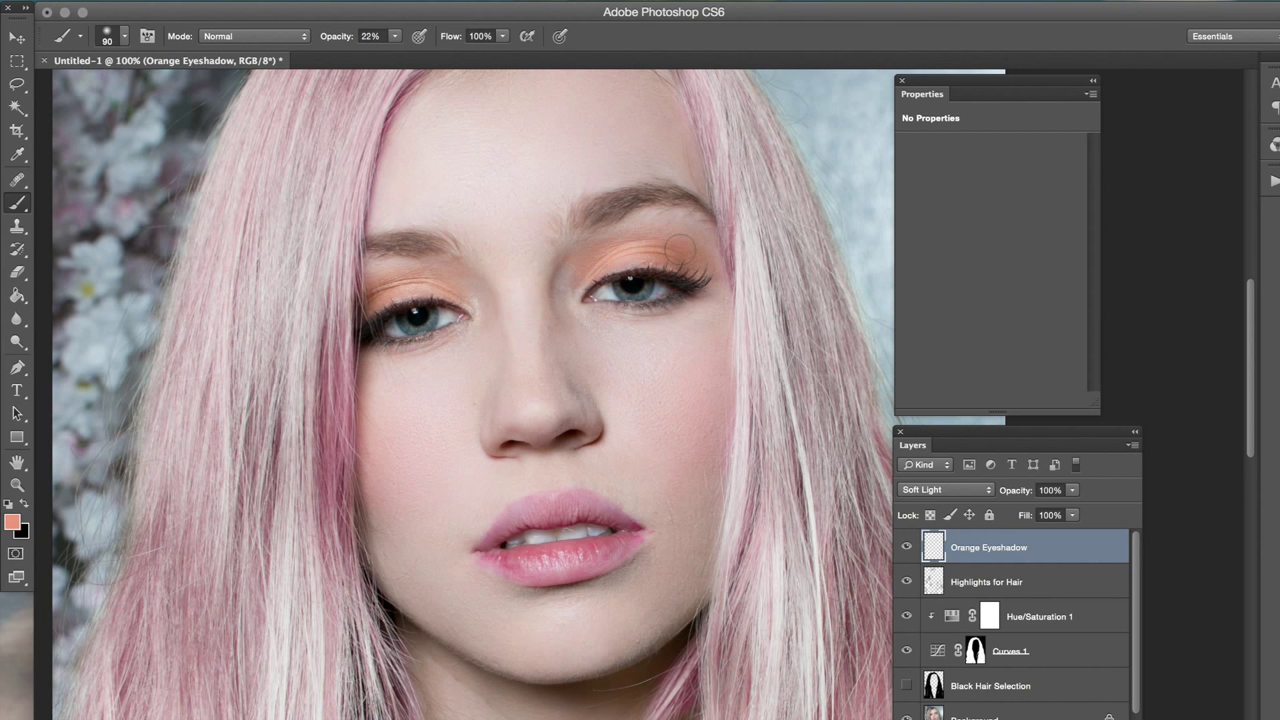
- Finish painting coral orange toward the inner corner of the upper eyelid and set the Orange Eyeshadow layer's opacity to 48%
drag(652, 241, 598, 254)
drag(598, 256, 585, 282)
drag(1011, 506, 916, 524)
click(1010, 492)
text(48)
key(Return)
key(super+minus)
key(super+minus)
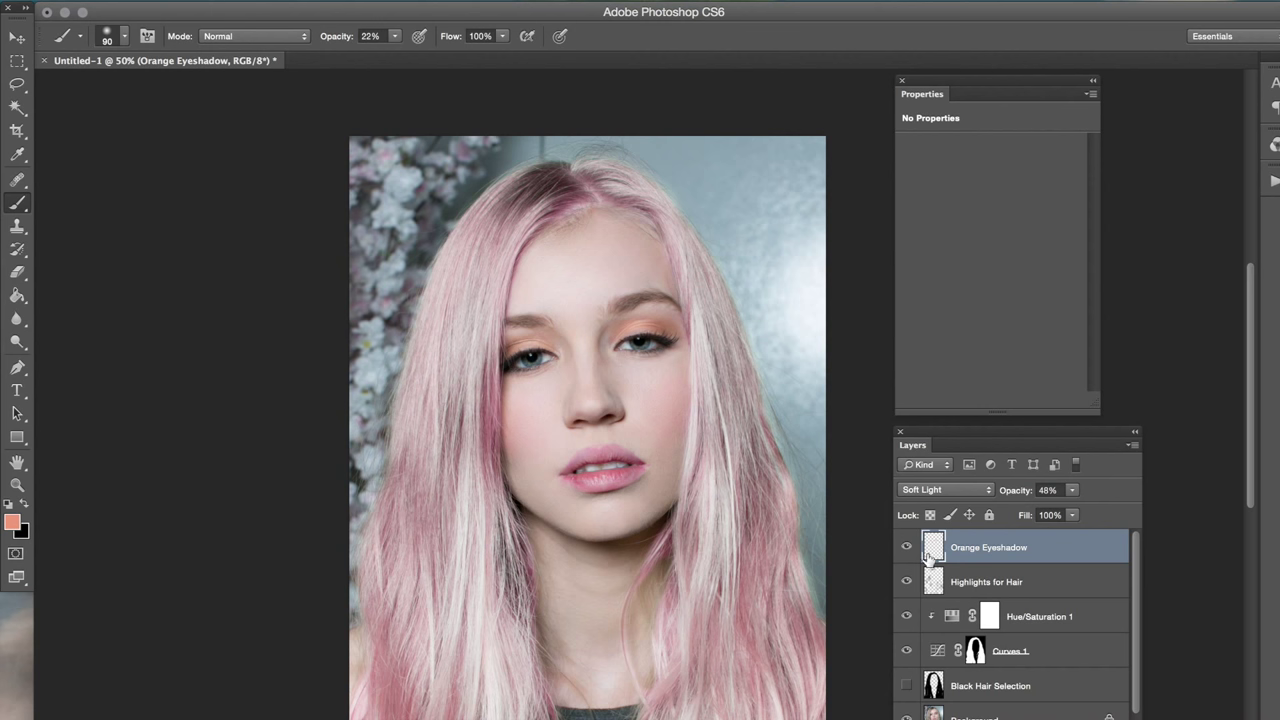
click(907, 548)
click(907, 548)
click(907, 548)
click(907, 548)
drag(691, 501, 630, 441)
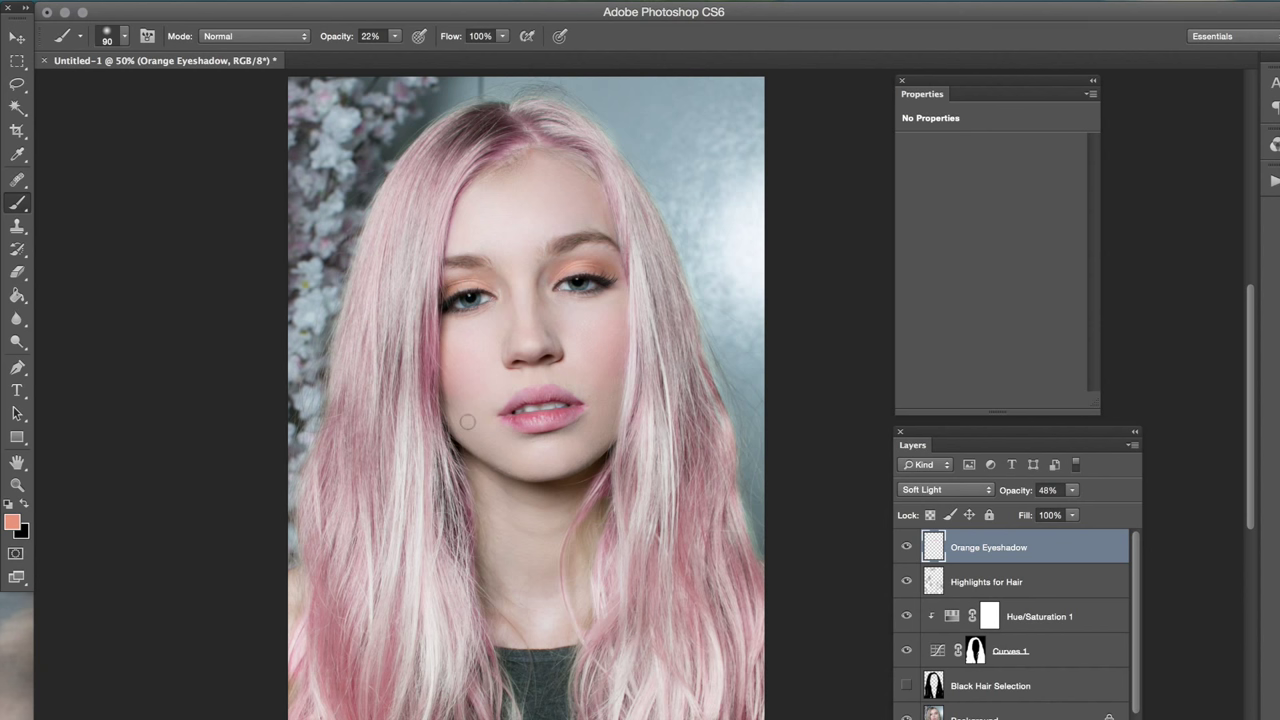
- Set the foreground colour to the bright red f53439
key(ctrl+plus)
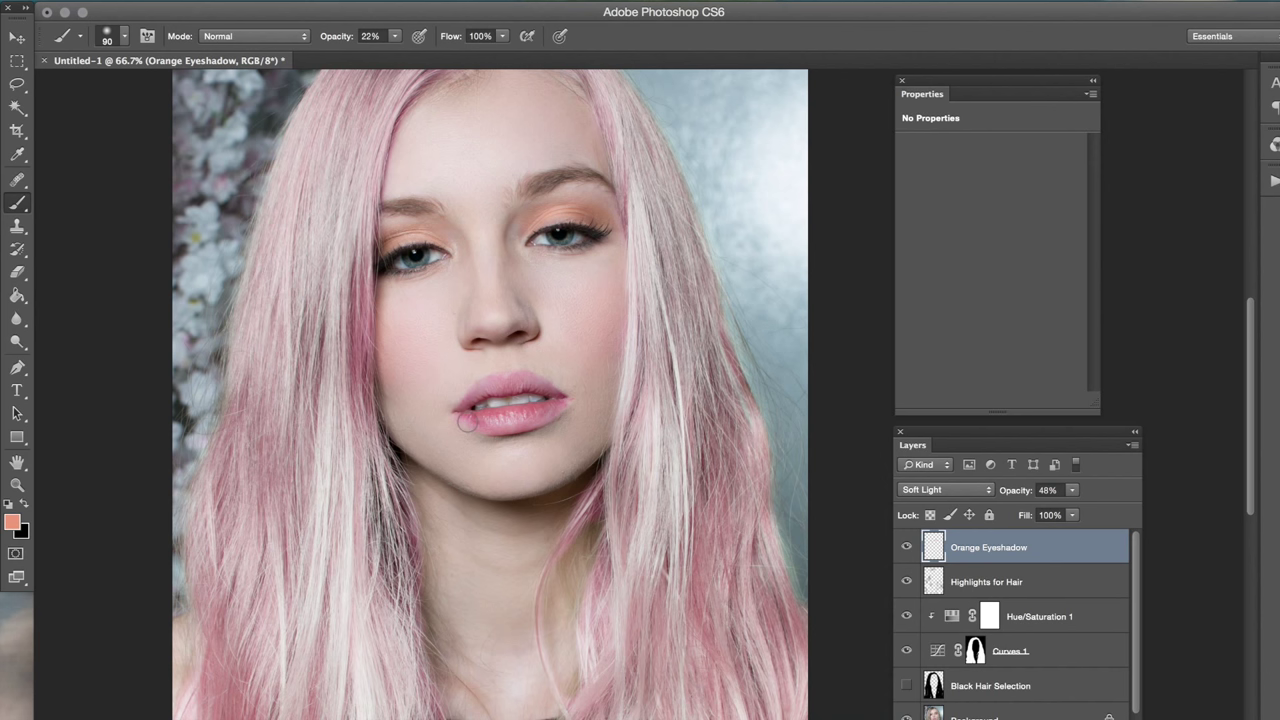
click(14, 523)
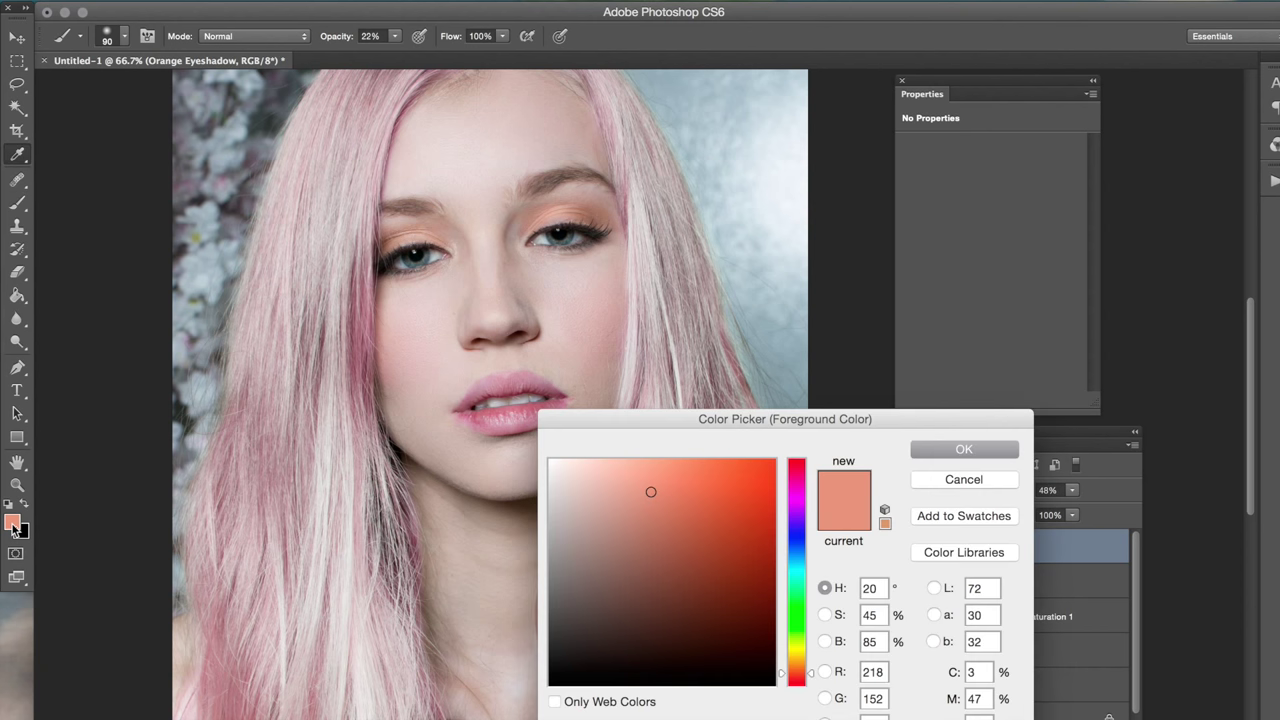
drag(852, 423, 910, 271)
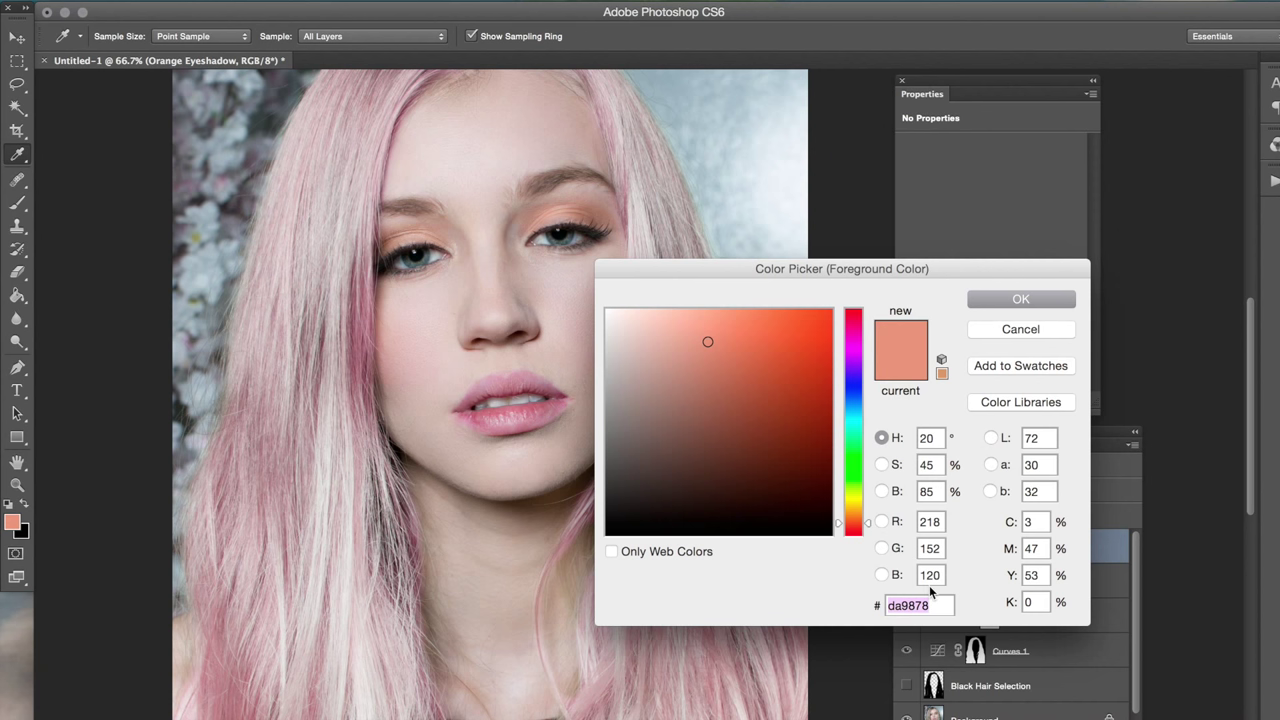
text(f5)
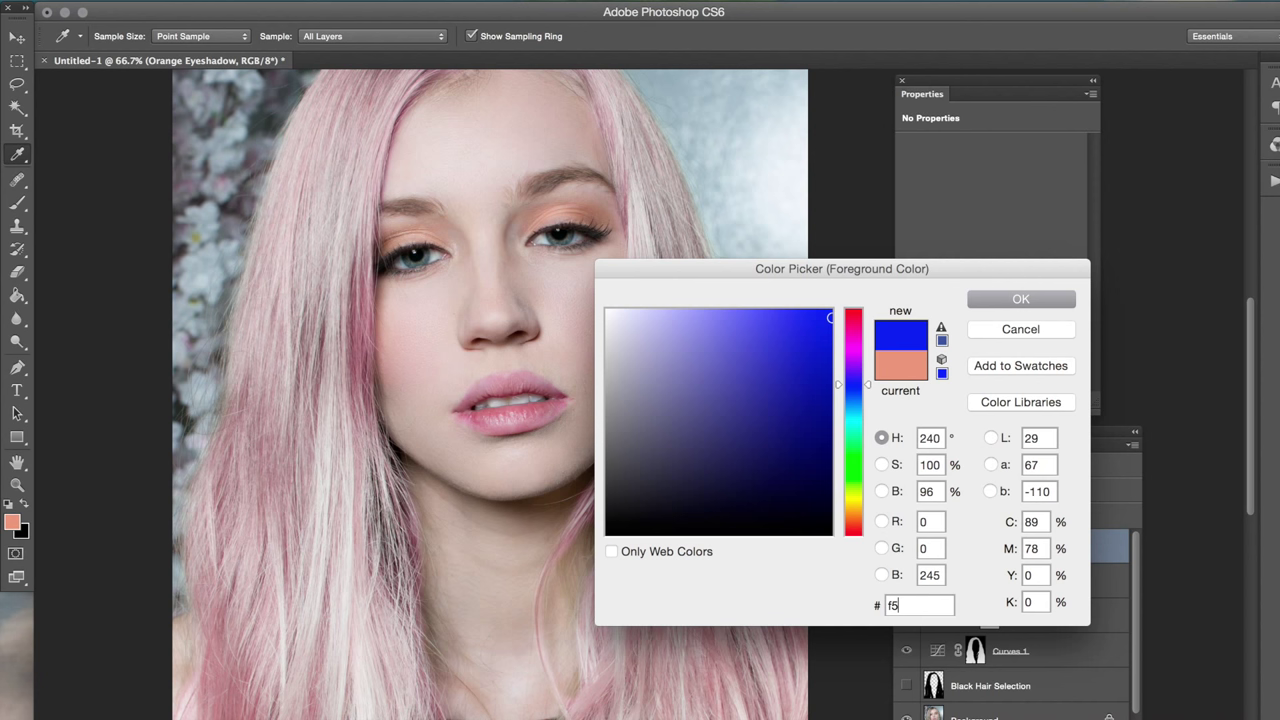
text(34)
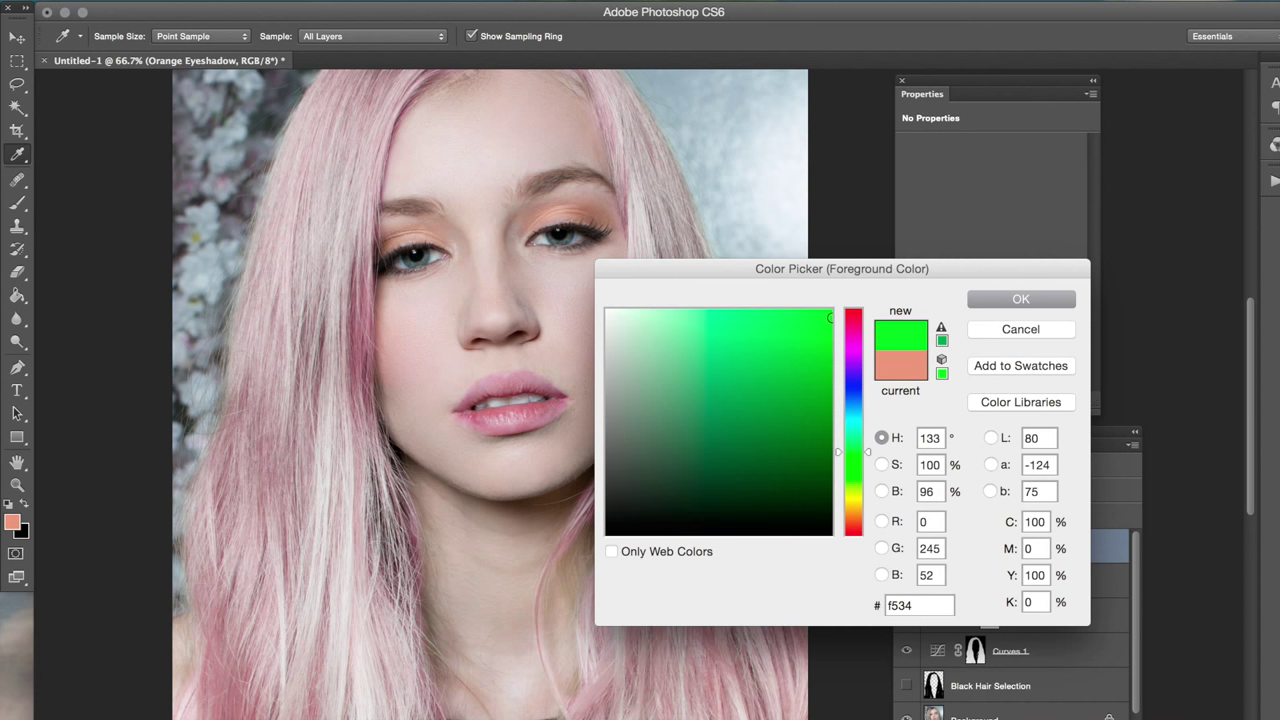
text(39)
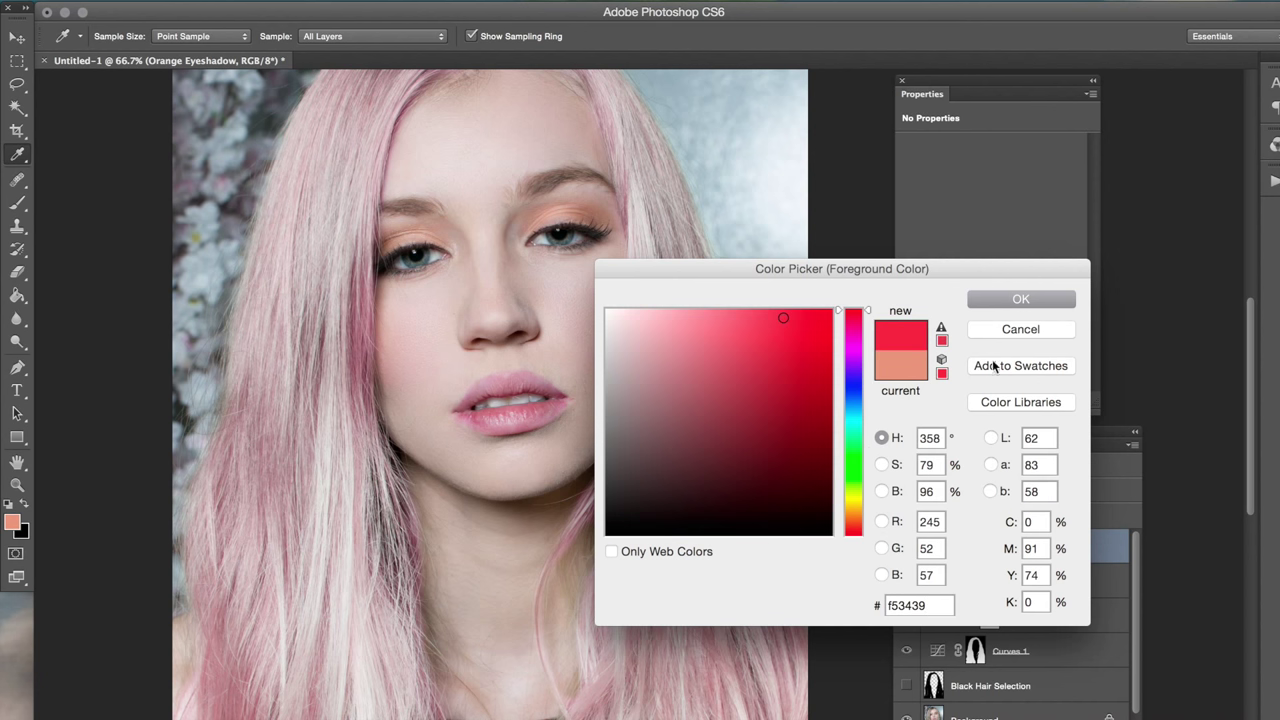
click(1020, 299)
- Set up a 60 px brush with 51% hardness and 88% opacity for painting the lips
key(b)
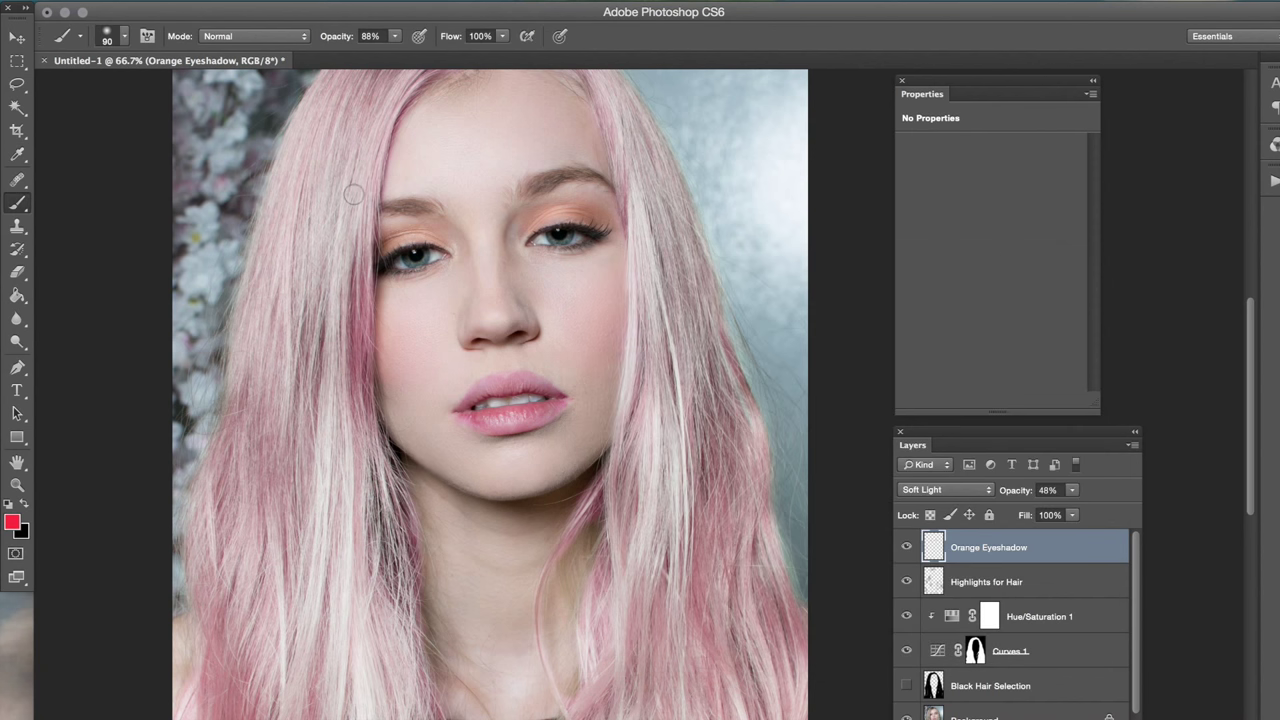
key(super+plus)
scroll(370, 215, up, 1)
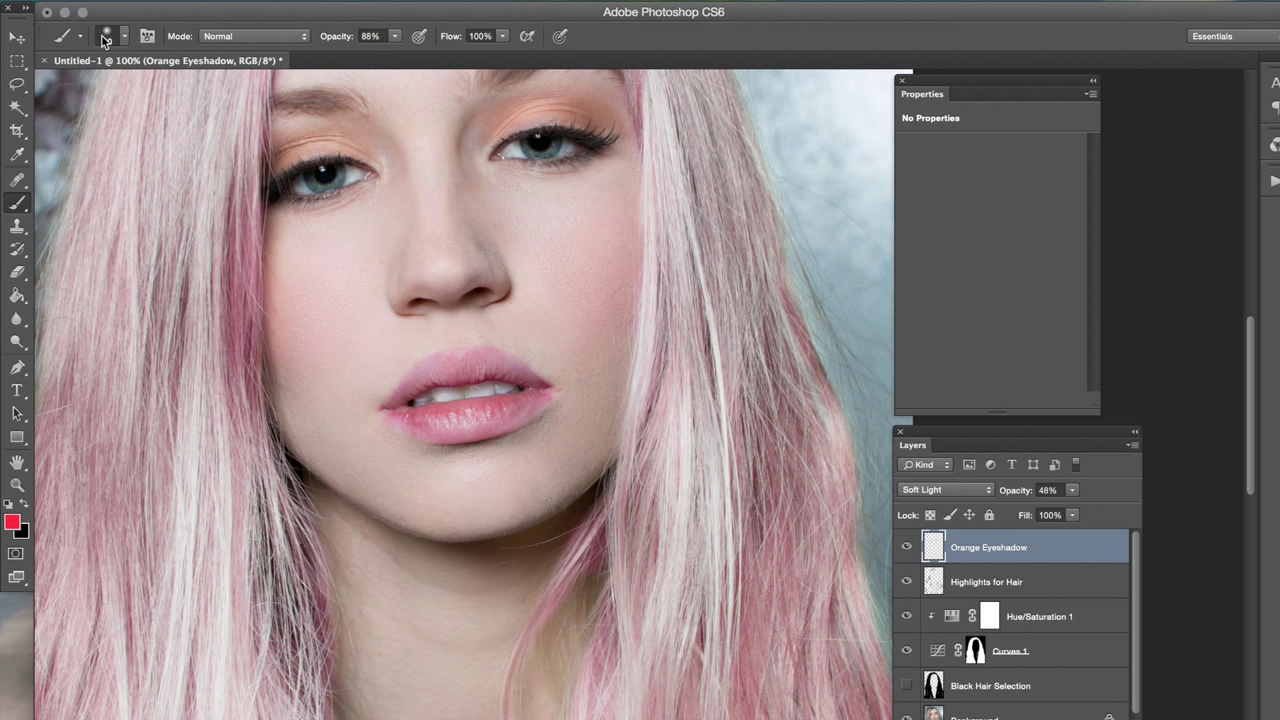
click(110, 38)
mouse_move(92, 133)
mouse_down()
mouse_move(162, 137)
mouse_move(148, 134)
mouse_up()
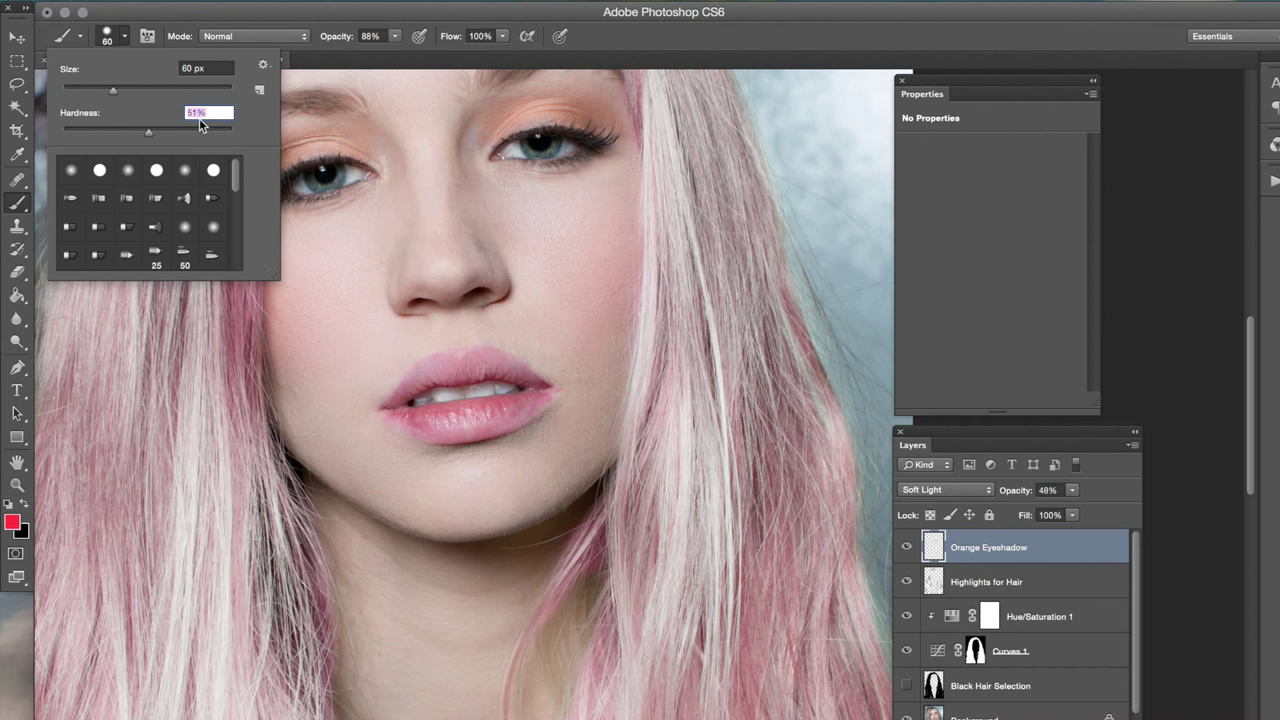
click(443, 365)
drag(443, 366, 444, 371)
key(bracketleft)
key(bracketleft)
key(bracketleft)
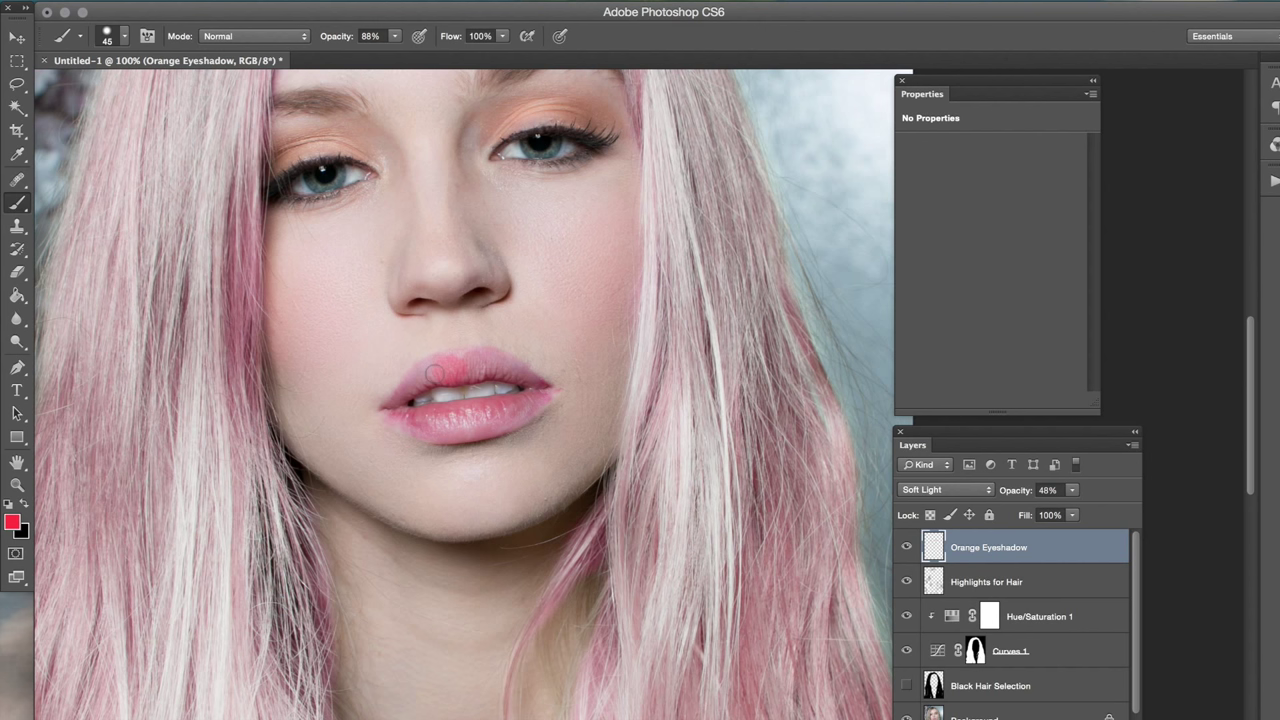
drag(435, 373, 430, 376)
click(430, 376)
key(ctrl+z)
- Create a new layer named Red Lips above the Orange Eyeshadow layer
key(ctrl+shift+n)
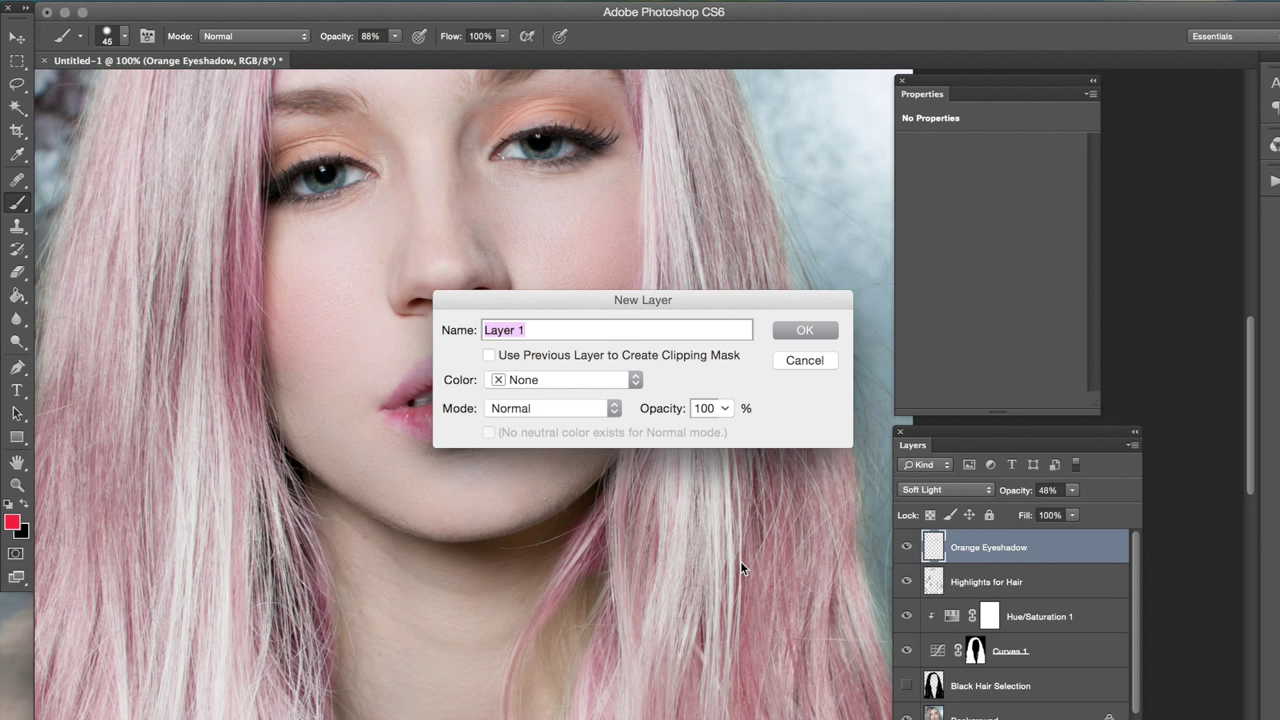
text(Red Lips)
key(Return)
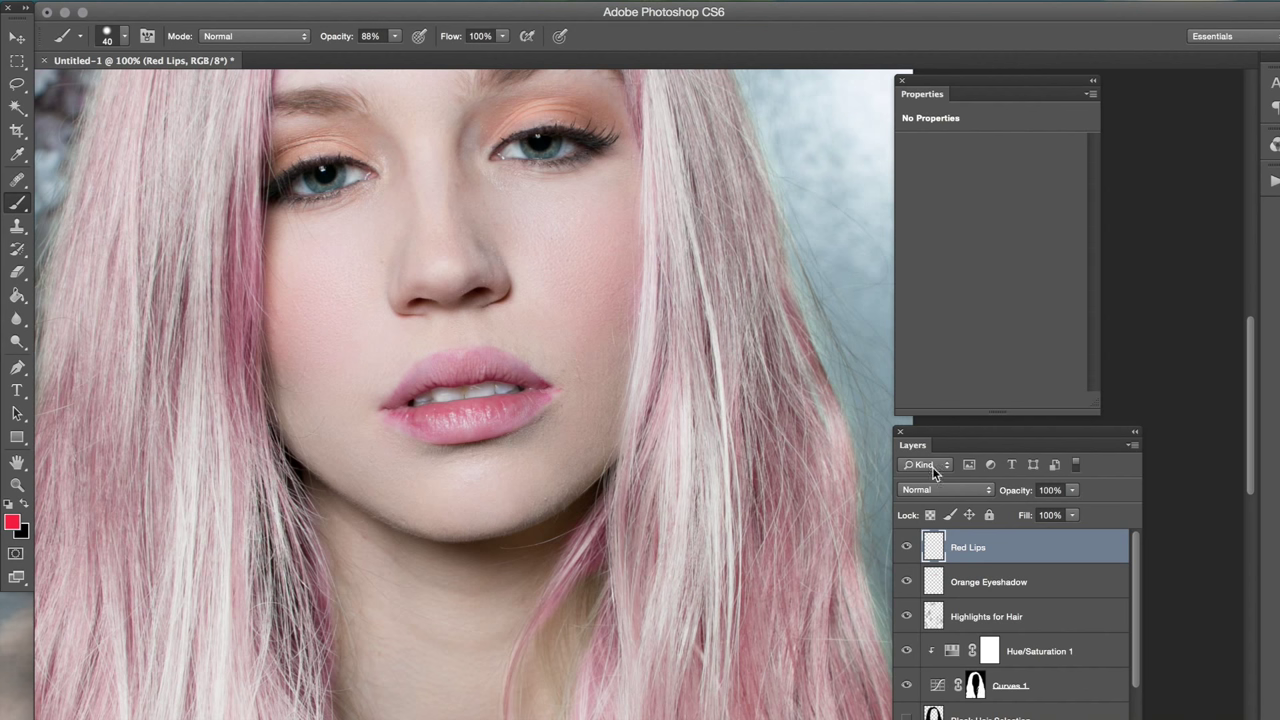
drag(940, 436, 755, 380)
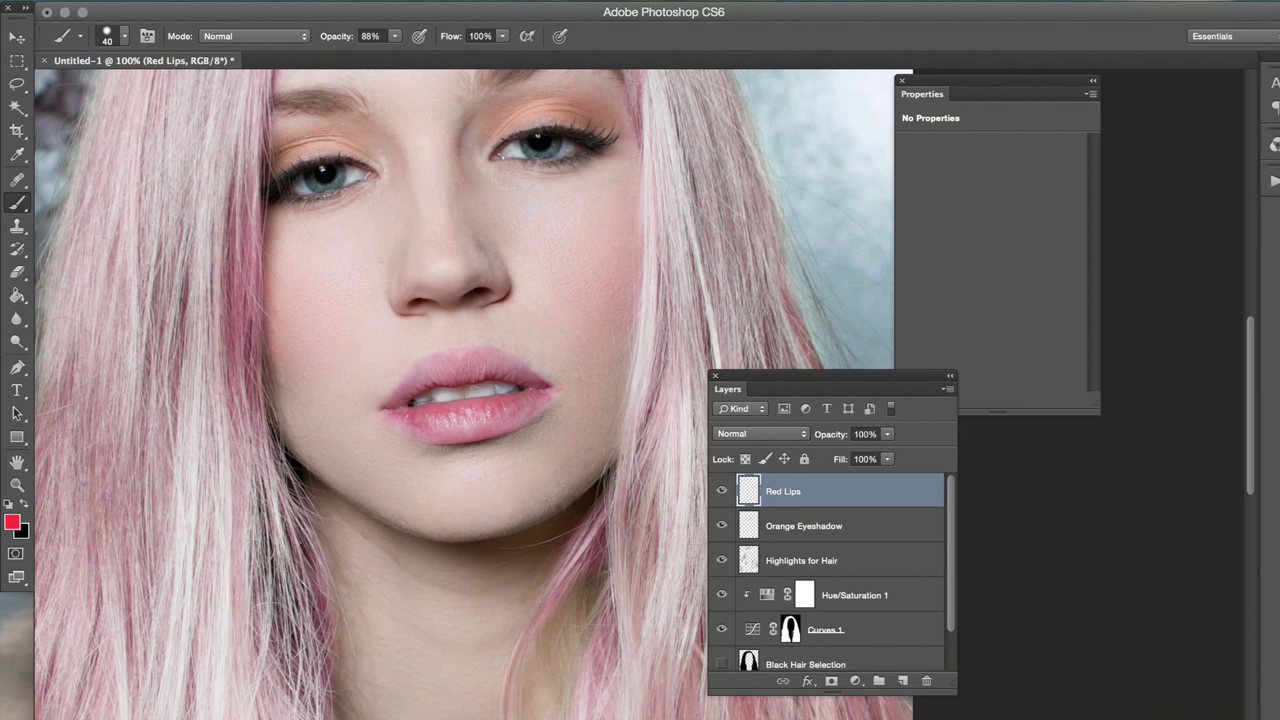
- Paint the upper and lower lips solid red on the Red Lips layer at 88% opacity, reducing the brush to 30 px
mouse_move(392, 398)
mouse_down()
mouse_move(479, 366)
mouse_move(465, 377)
mouse_move(543, 384)
mouse_move(524, 371)
mouse_move(546, 385)
mouse_move(505, 358)
mouse_move(451, 352)
mouse_move(391, 397)
mouse_move(456, 365)
mouse_move(441, 360)
mouse_move(496, 362)
mouse_move(460, 377)
mouse_up()
key(bracketleft)
mouse_move(553, 401)
mouse_down()
mouse_move(457, 440)
mouse_move(432, 442)
mouse_move(393, 411)
mouse_move(547, 391)
mouse_move(466, 429)
mouse_move(401, 424)
mouse_move(494, 414)
mouse_move(384, 412)
mouse_up()
key(])
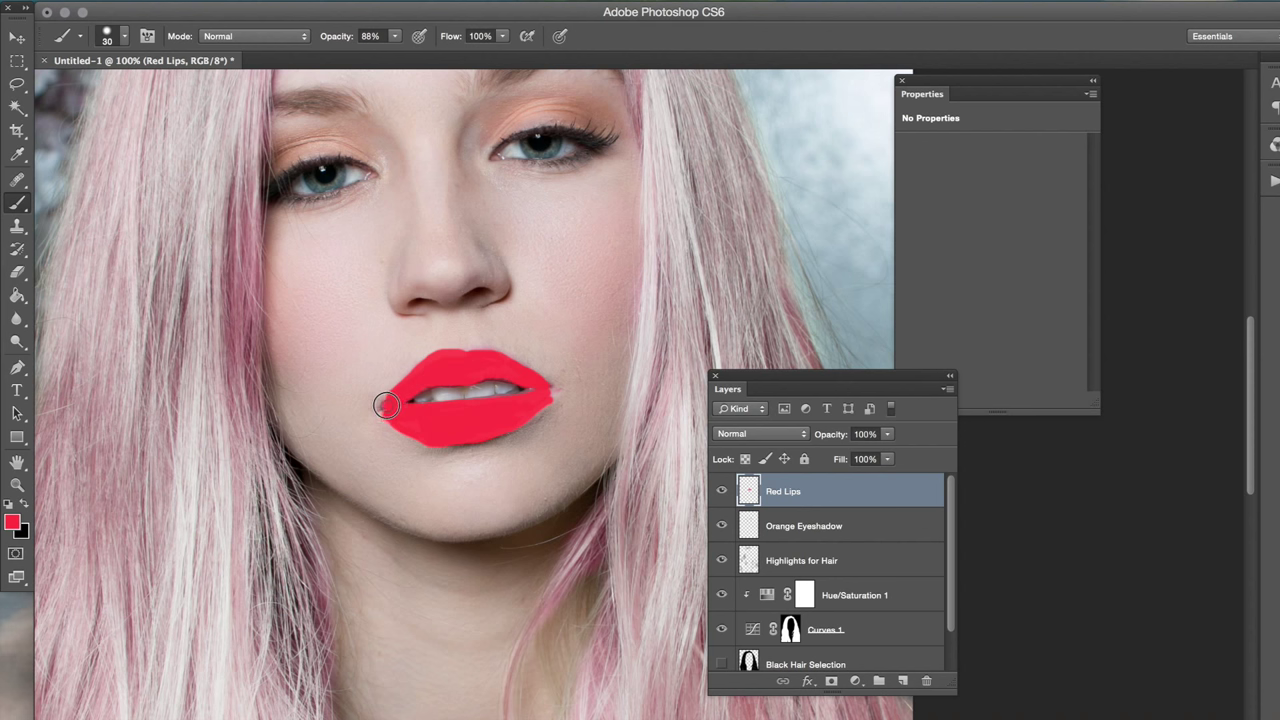
drag(391, 401, 388, 408)
scroll(489, 458, down, 2)
scroll(490, 460, up, 2)
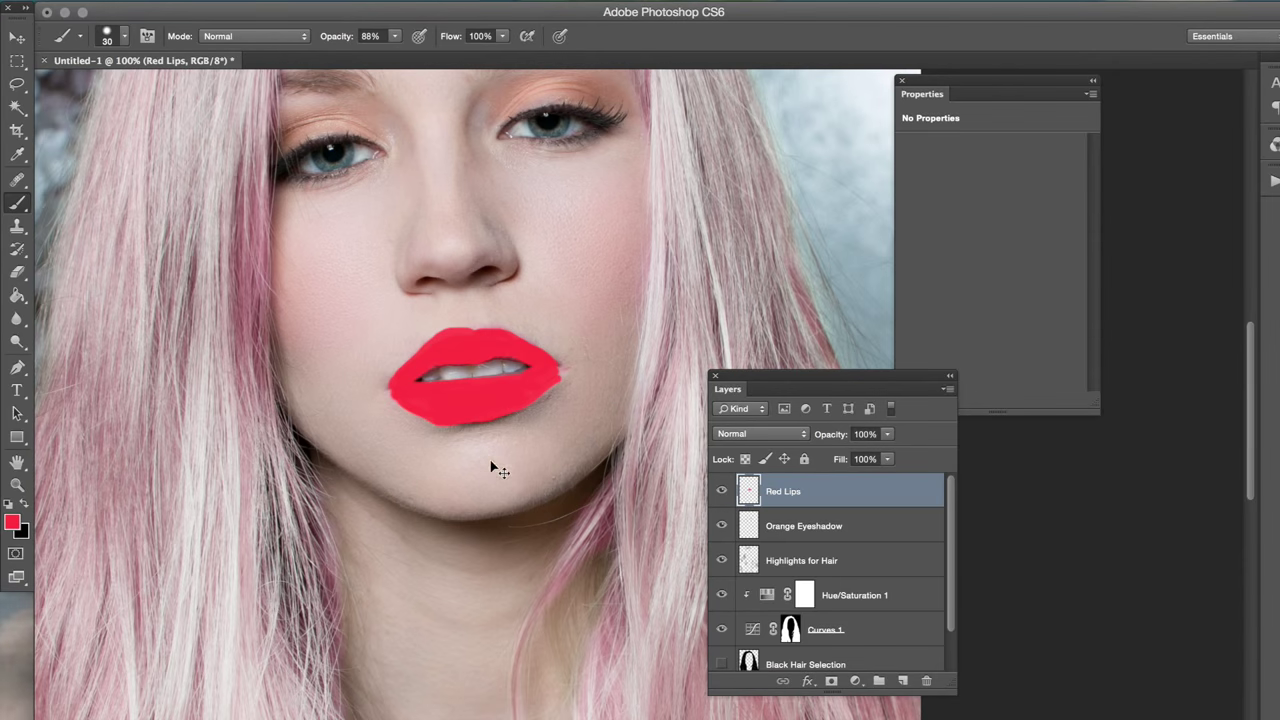
- Set the Red Lips layer's blend mode to Multiply and its opacity to 32%
click(752, 434)
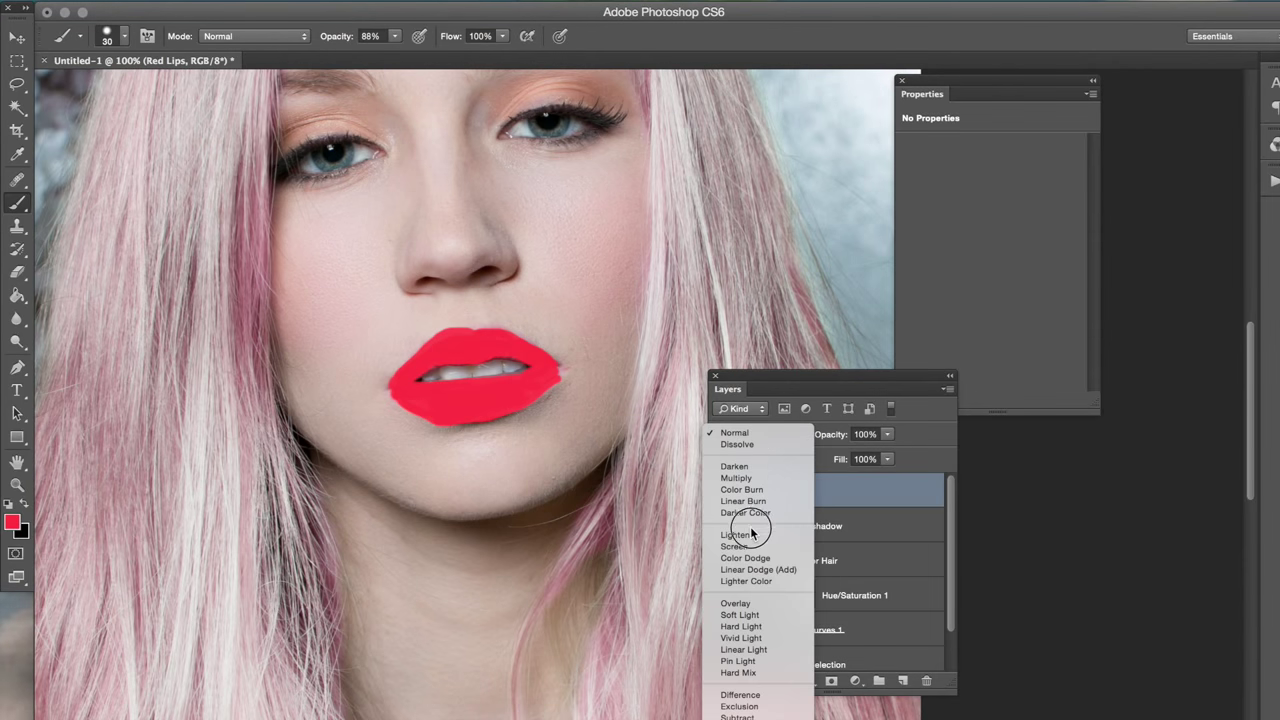
click(738, 478)
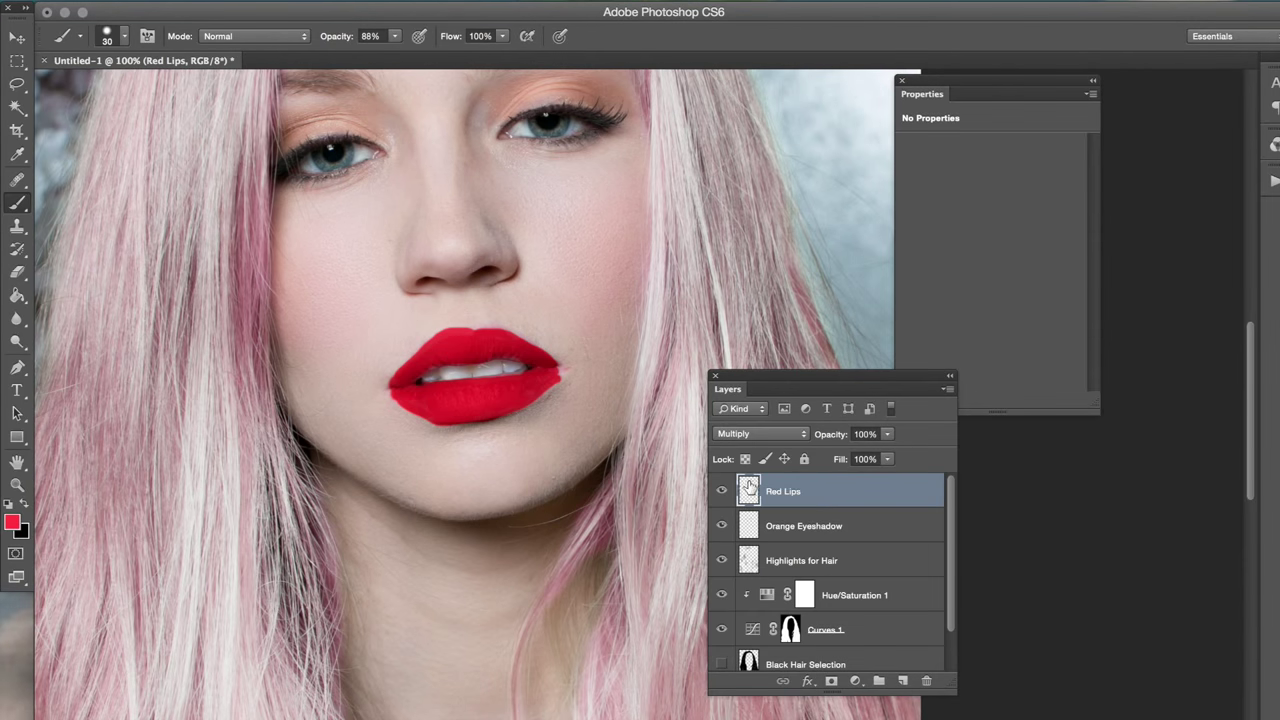
drag(833, 434, 794, 434)
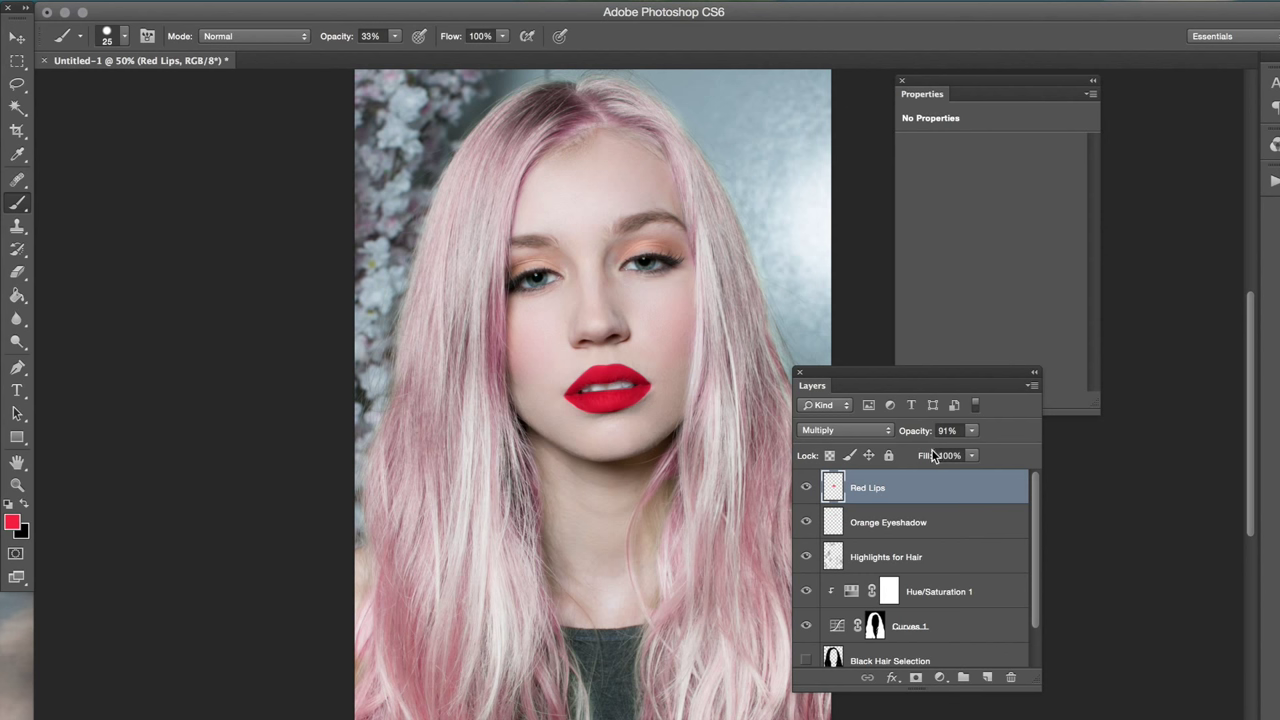
drag(926, 431, 875, 433)
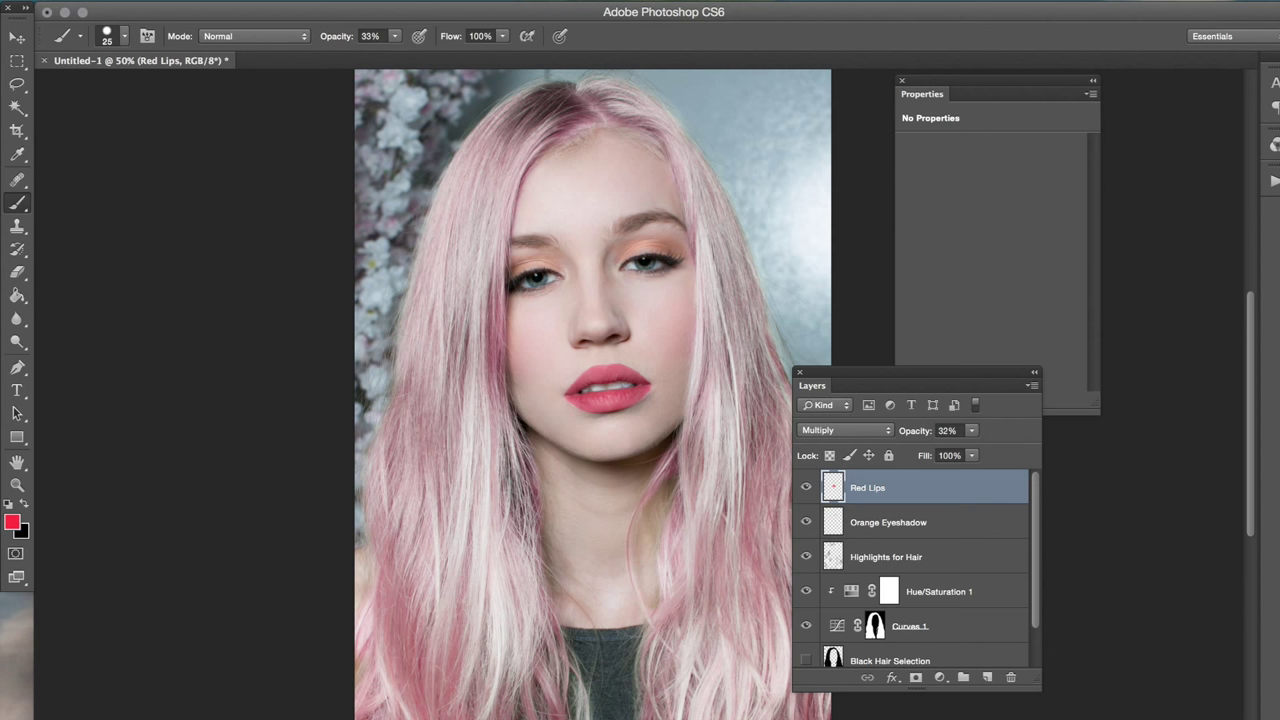
- Create a new layer named Eyebrows above the Red Lips layer
key(super+equal)
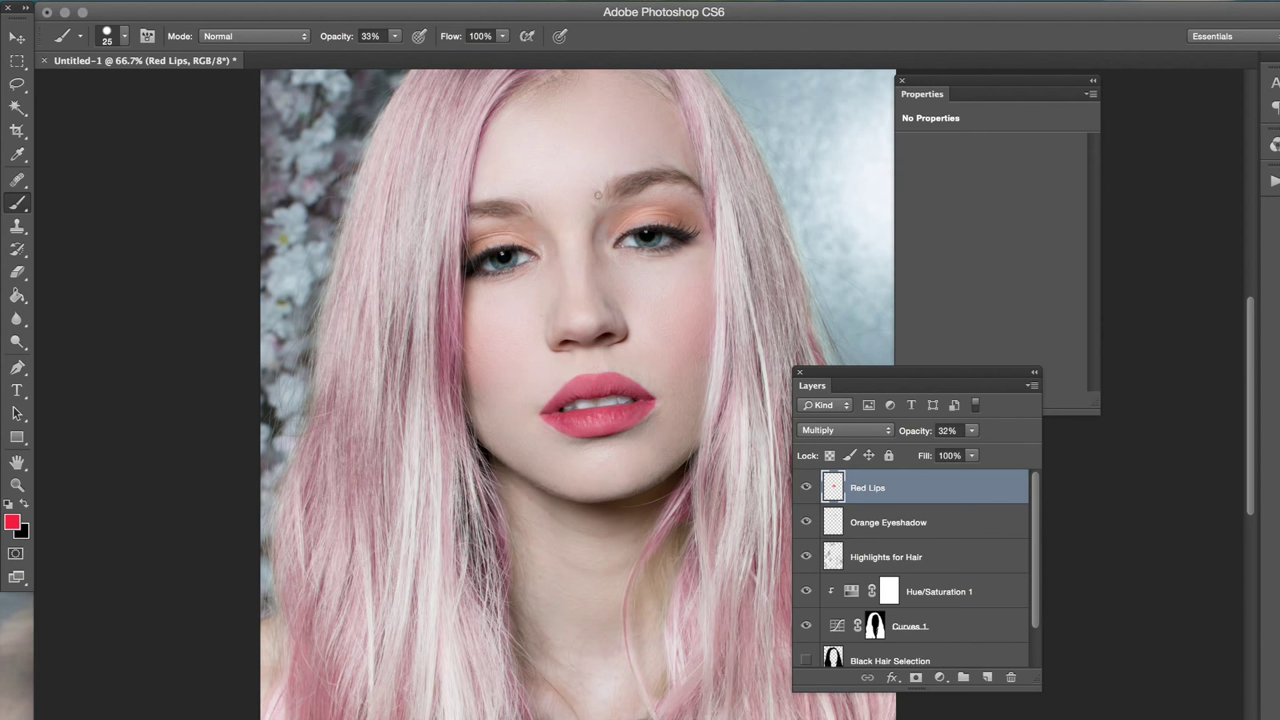
key(super+shift+n)
text(Eyebrows)
key(Return)
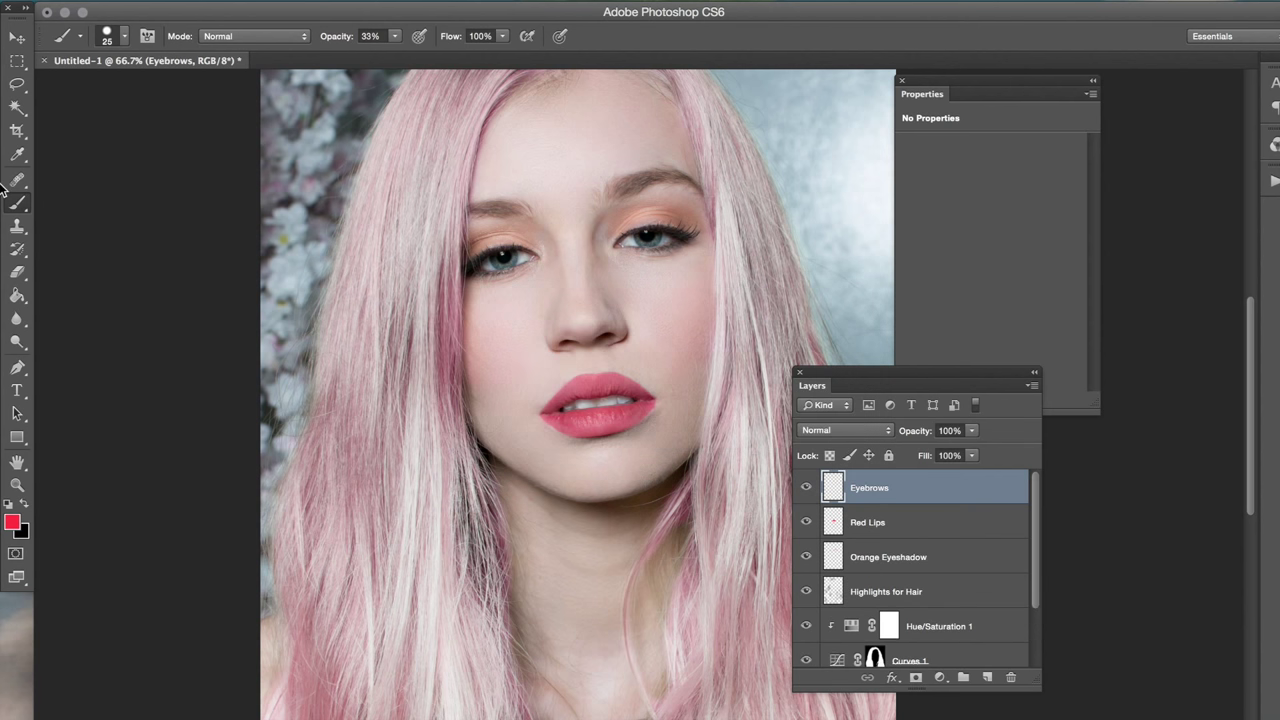
- Sample the eyebrow's colour as foreground and set up a softer 60 px brush at 22% opacity
alt+click(622, 176)
key(bracketright)
click(116, 42)
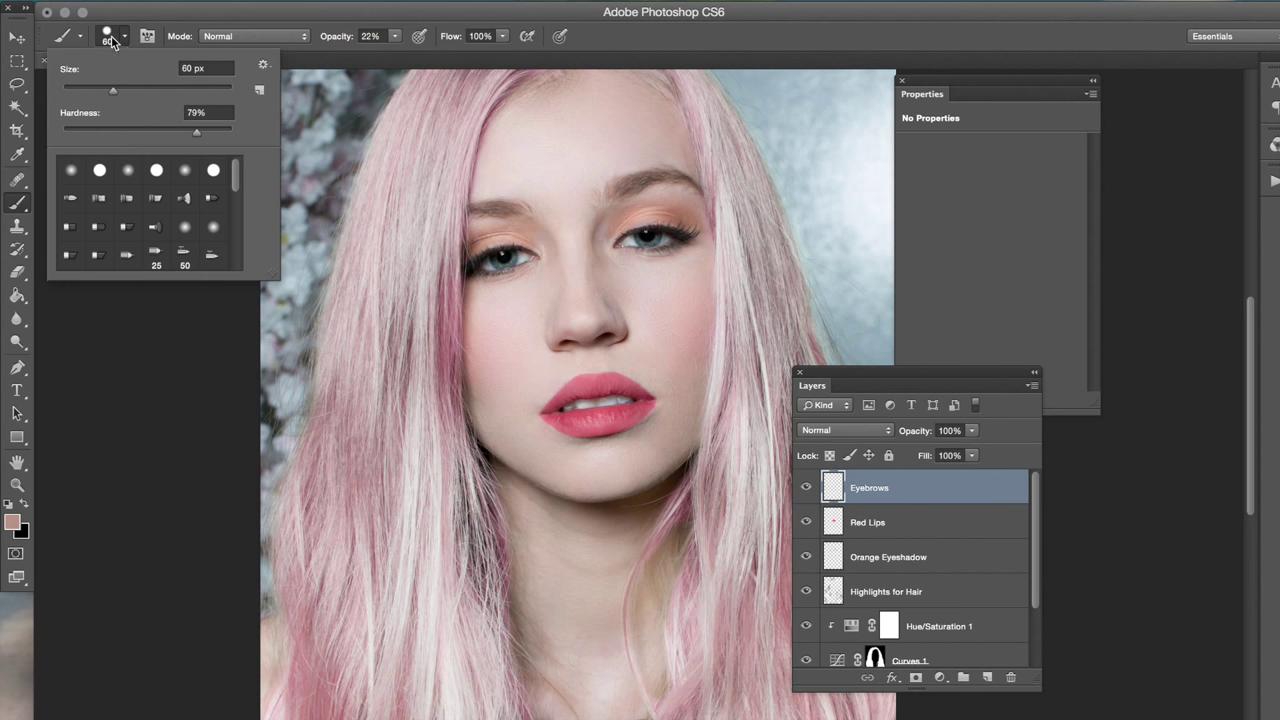
click(107, 131)
- Paint over both eyebrows to fill them in, reducing the brush to 45 px and resampling a brown from the other brow
click(603, 199)
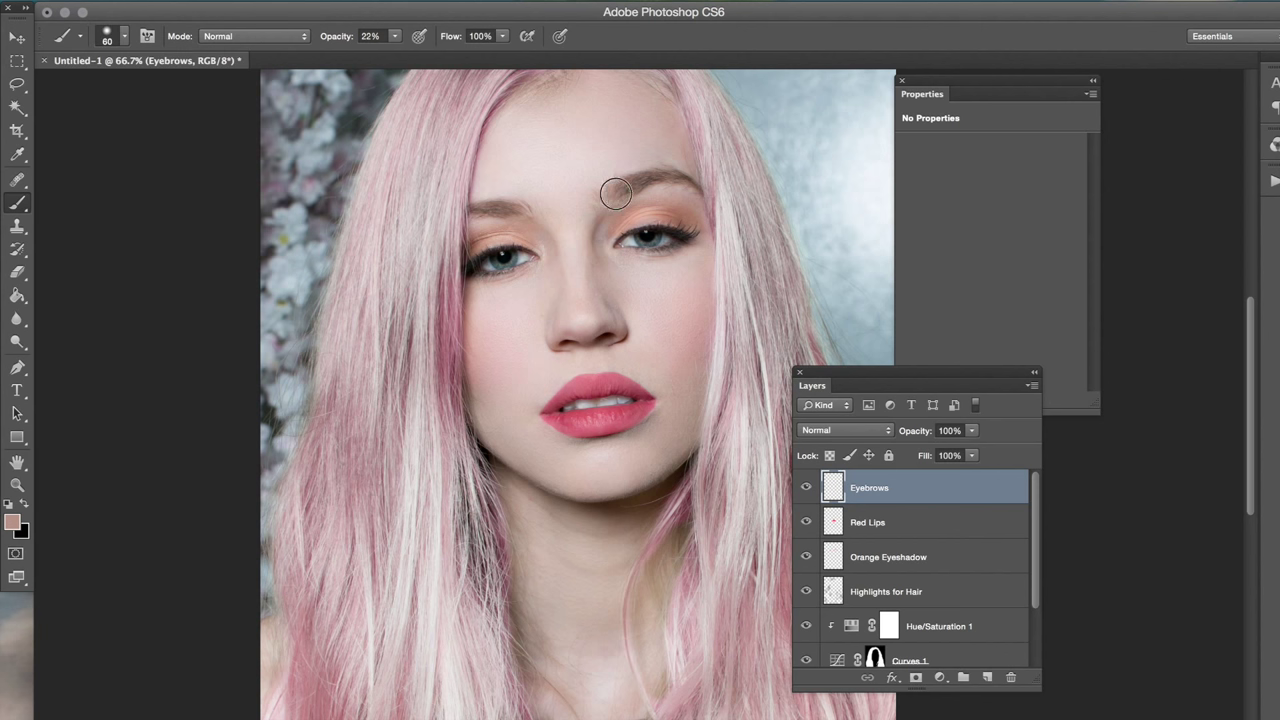
mouse_move(622, 188)
mouse_down()
mouse_move(594, 191)
mouse_move(608, 177)
mouse_move(606, 188)
mouse_up()
key(bracketleft)
key(bracketleft)
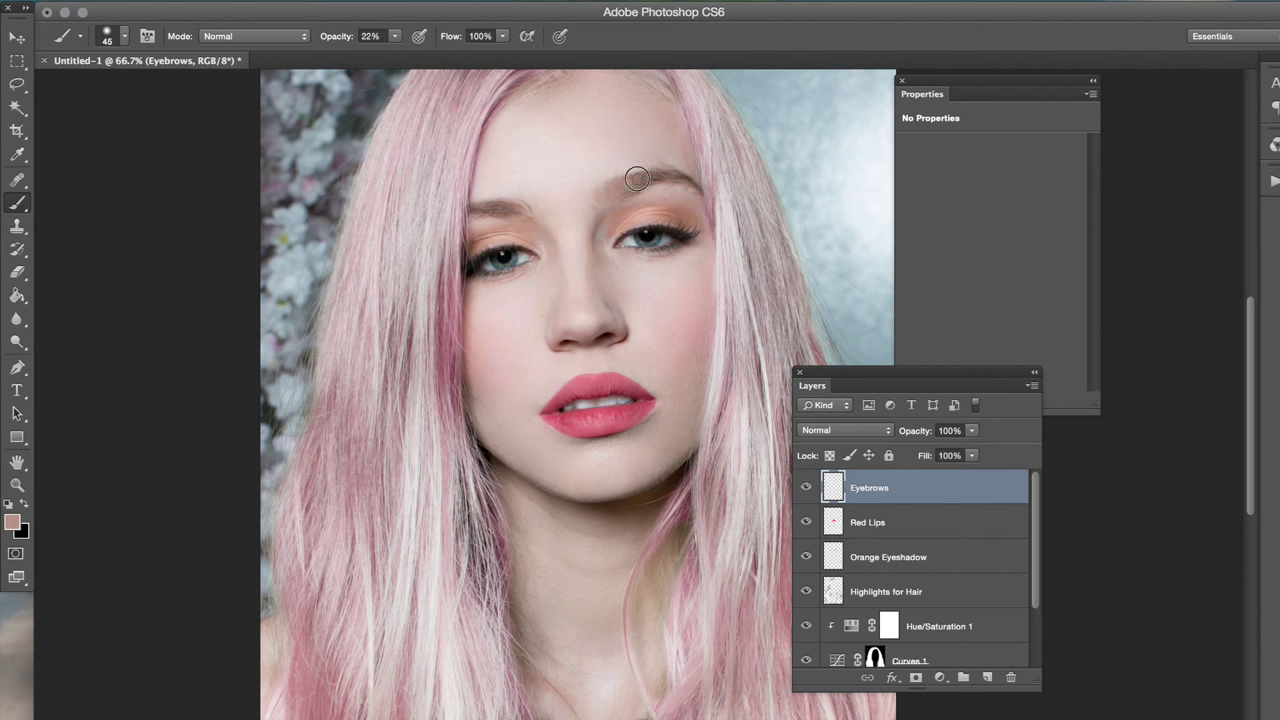
alt+click(524, 208)
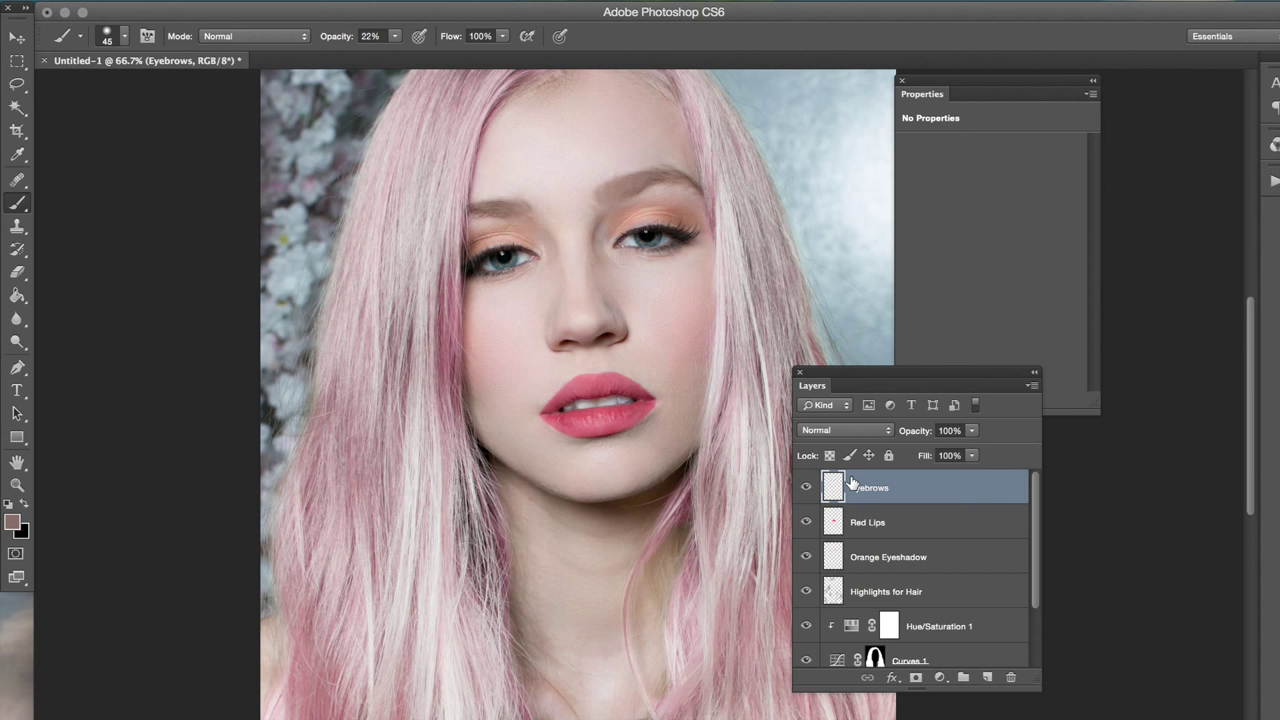
scroll(686, 251, up, 3)
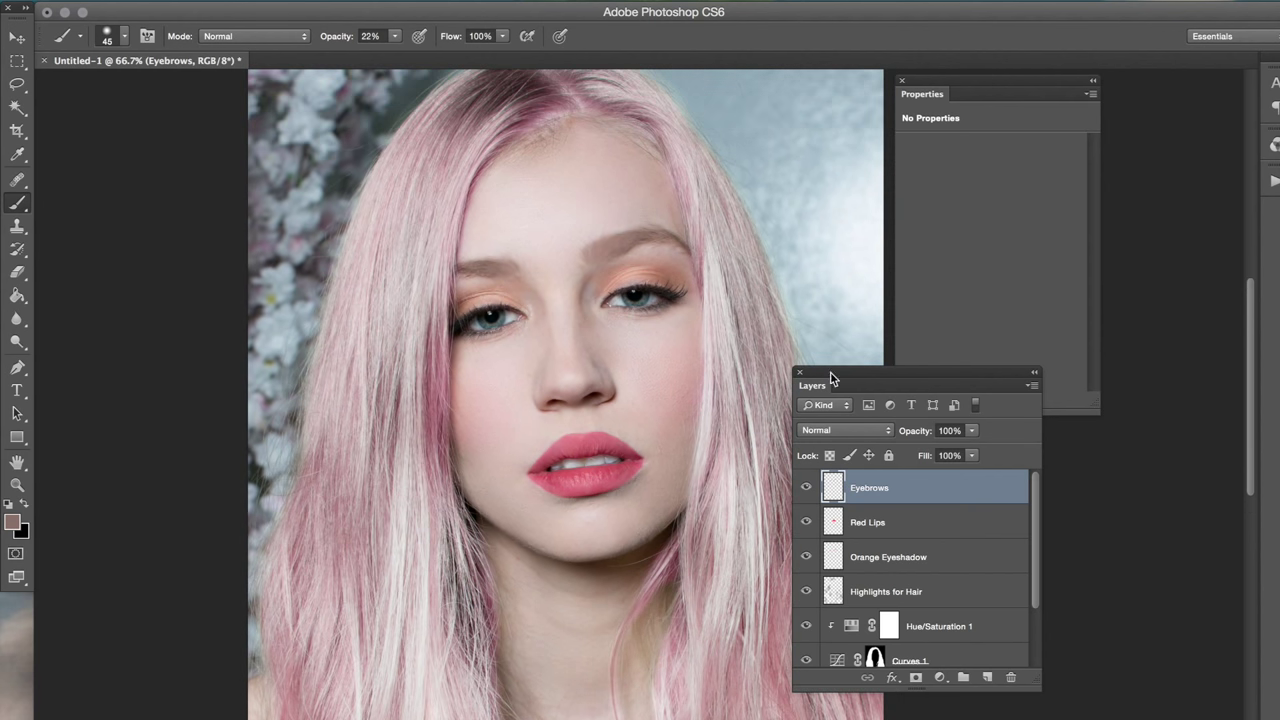
- Set the Eyebrows layer's blend mode to Multiply and its opacity to 41%
click(833, 430)
click(820, 471)
drag(918, 438, 868, 438)
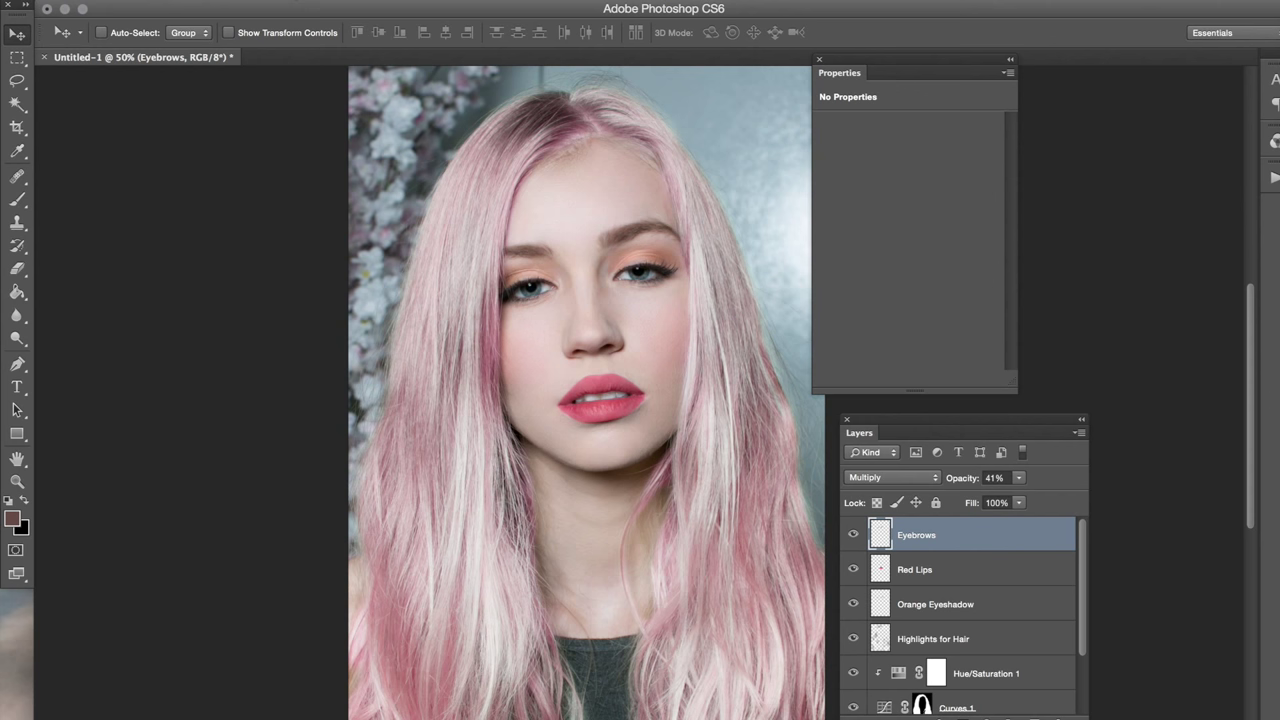
- Add a Black & White adjustment layer above the Eyebrows layer with its default settings
click(272, 0)
mouse_move(423, 160)
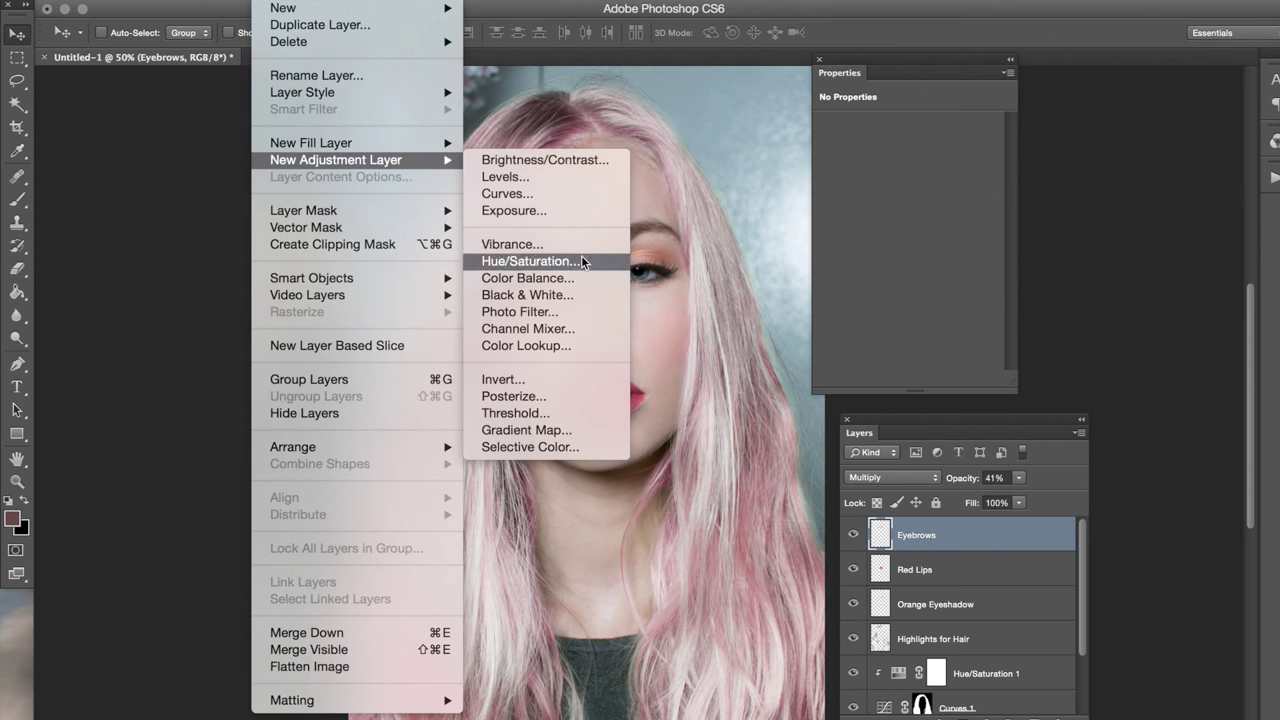
click(566, 292)
key(Escape)
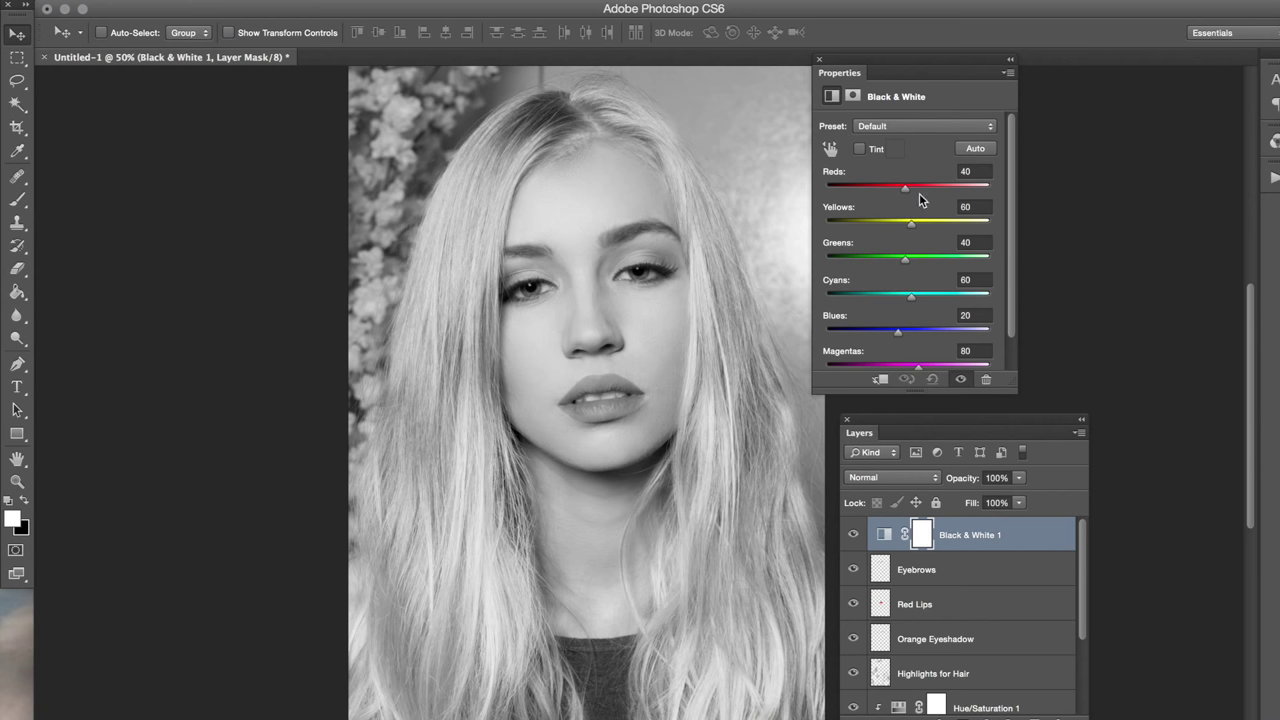
- Set the Black & White adjustment layer to Soft Light at 41% opacity and compare the image with and without it
click(914, 477)
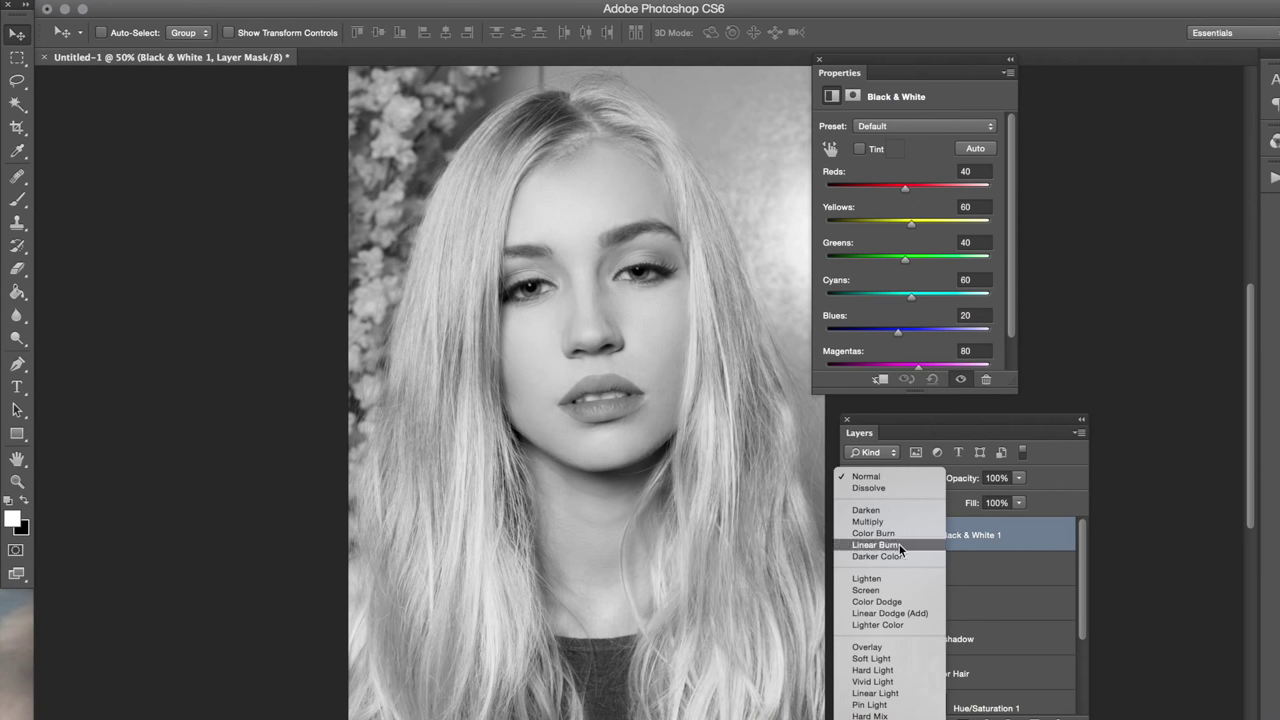
click(882, 660)
drag(968, 481, 916, 485)
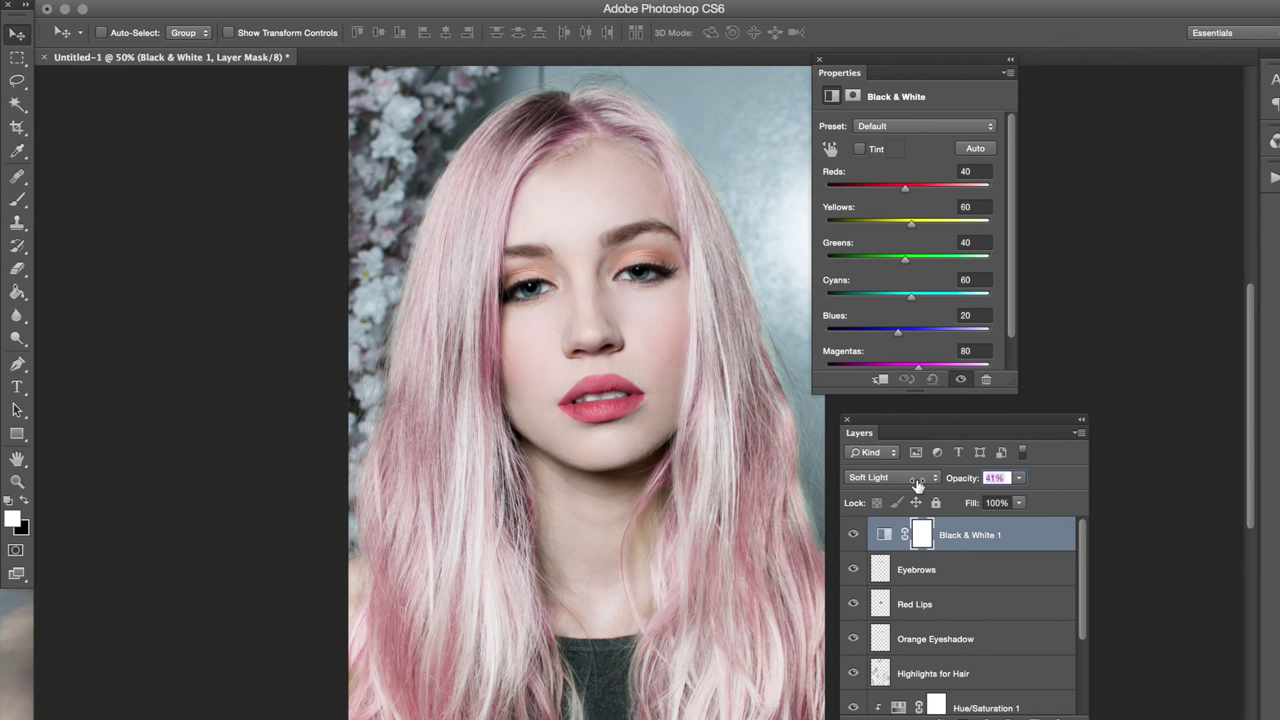
click(855, 537)
click(855, 537)
click(855, 537)
click(855, 537)
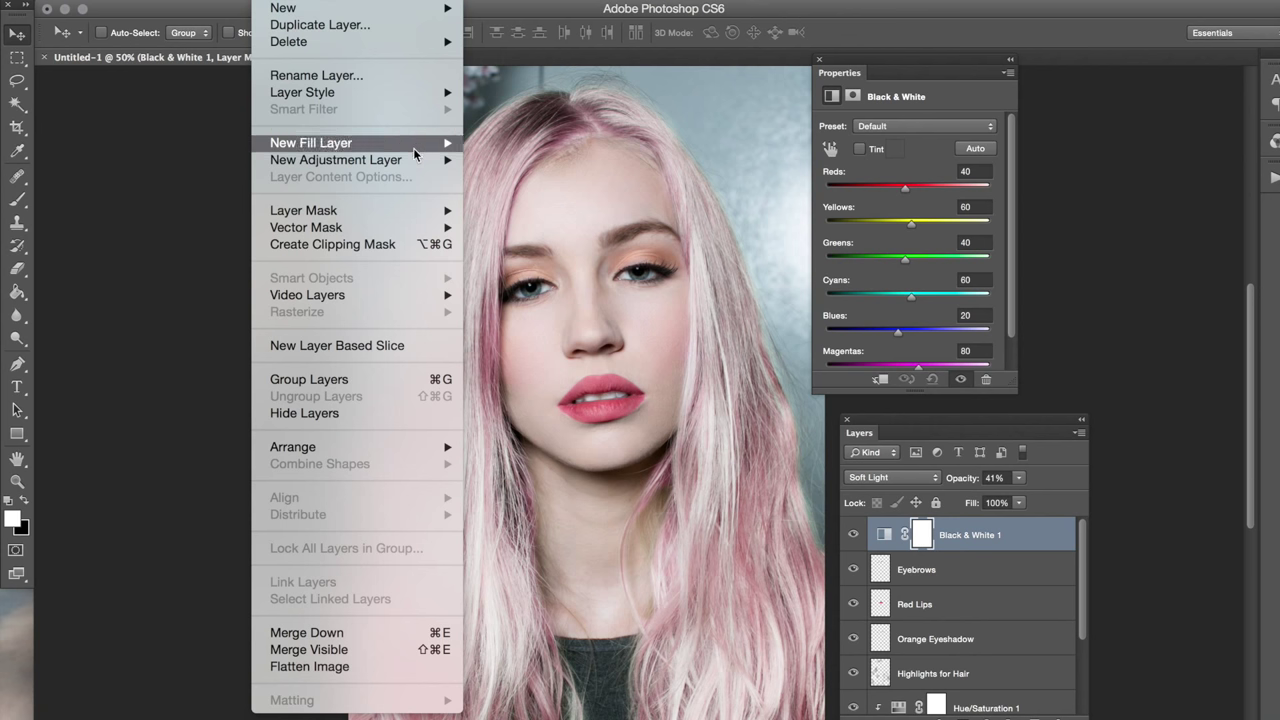
- Add a Curves adjustment layer above the Black & White adjustment layer
mouse_move(420, 160)
click(539, 192)
key(Return)
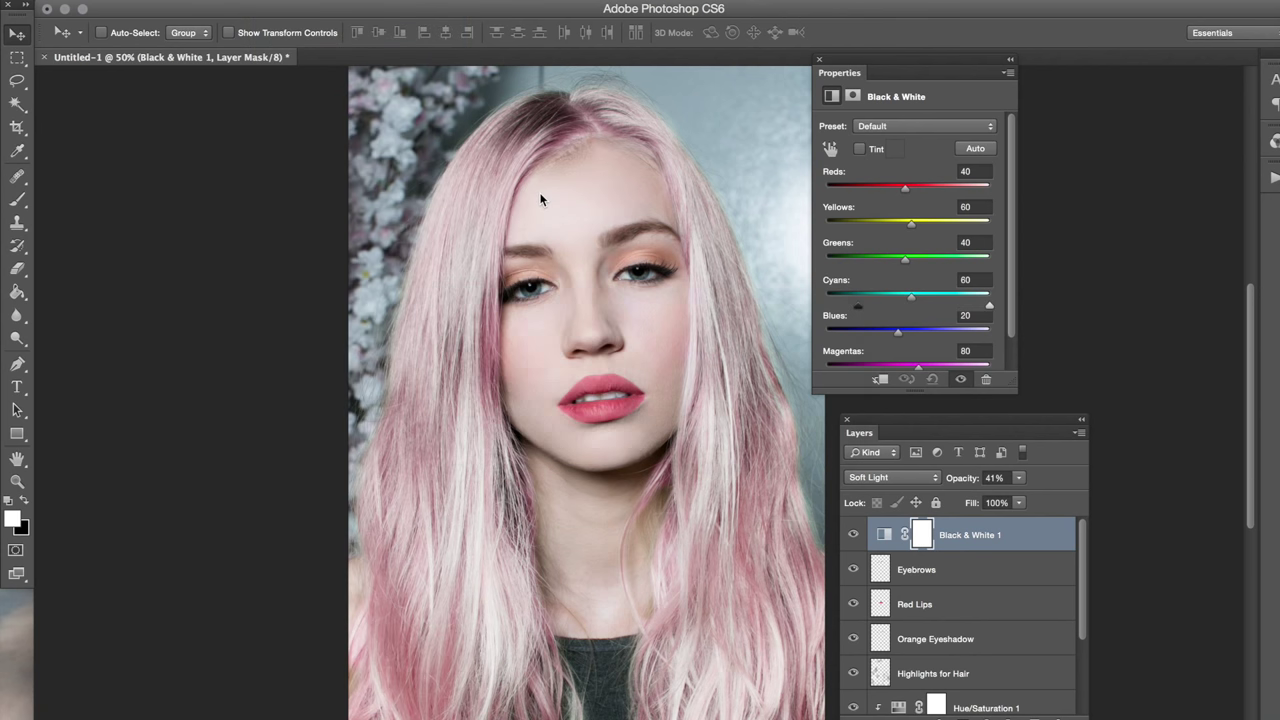
- In the Curves layer's Green channel, set the black point to input 27, add midtone and highlight points, and fine-tune the midtones
click(903, 148)
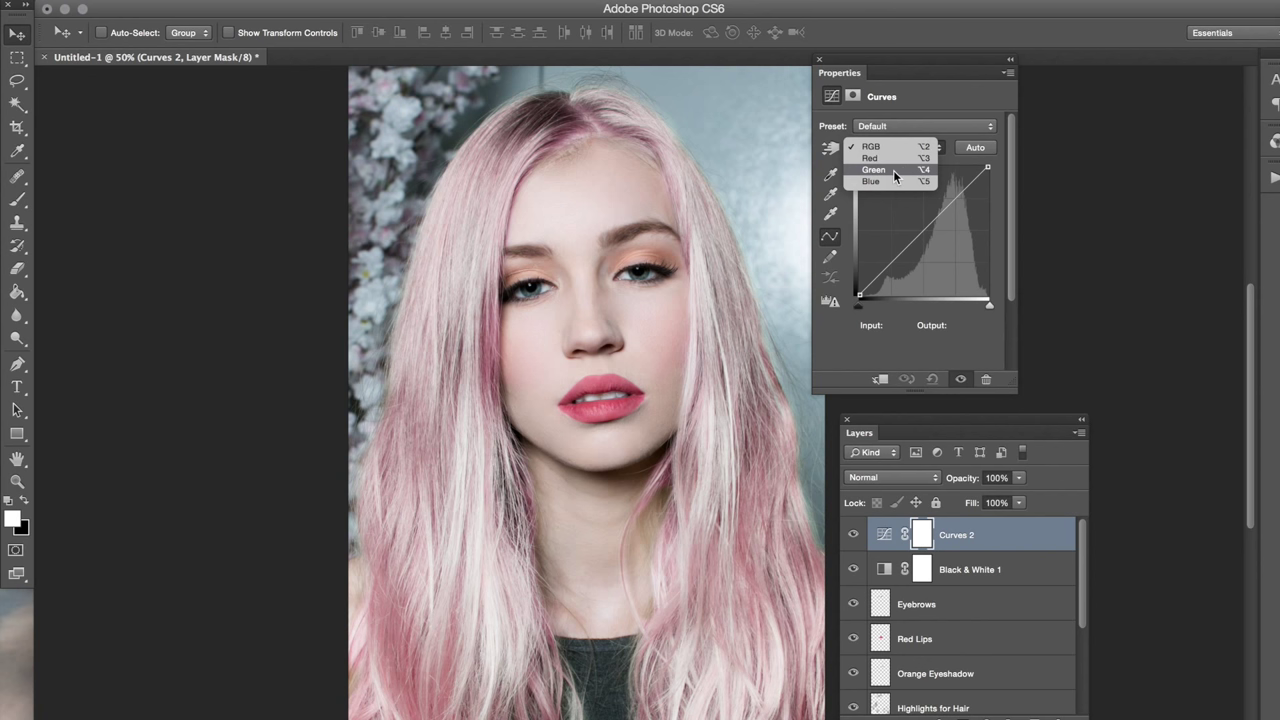
click(895, 174)
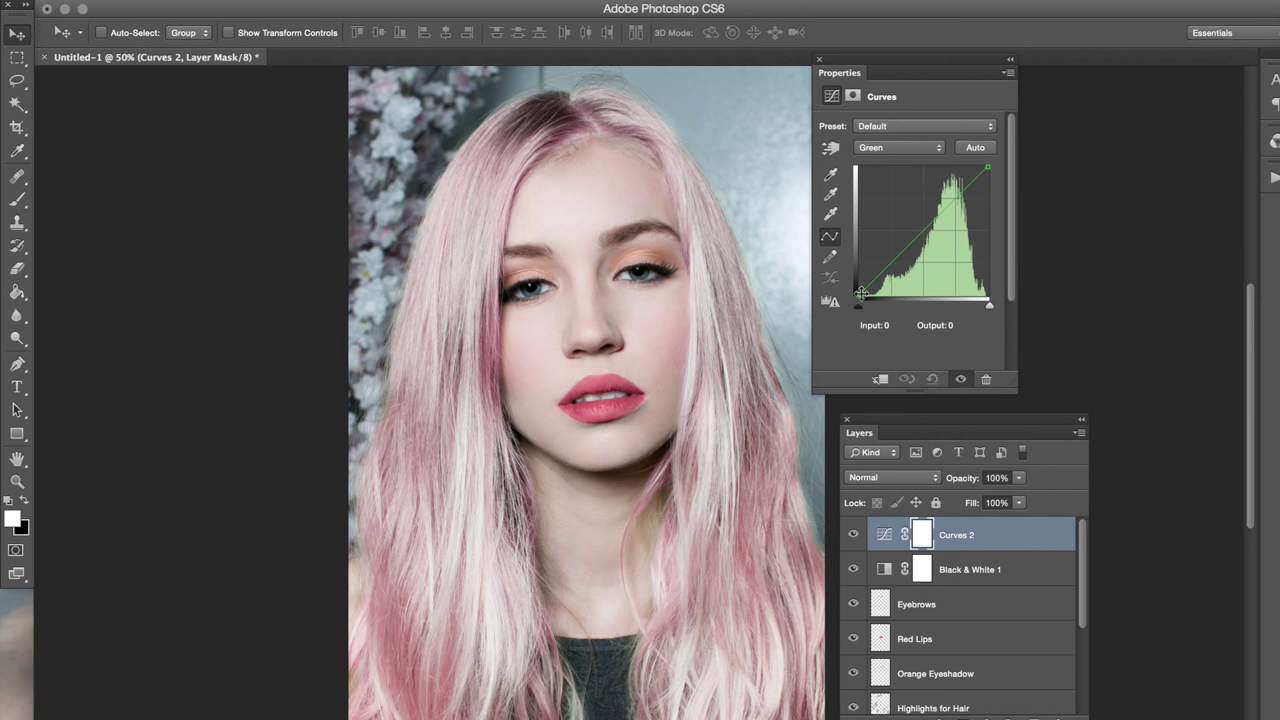
drag(860, 293, 876, 304)
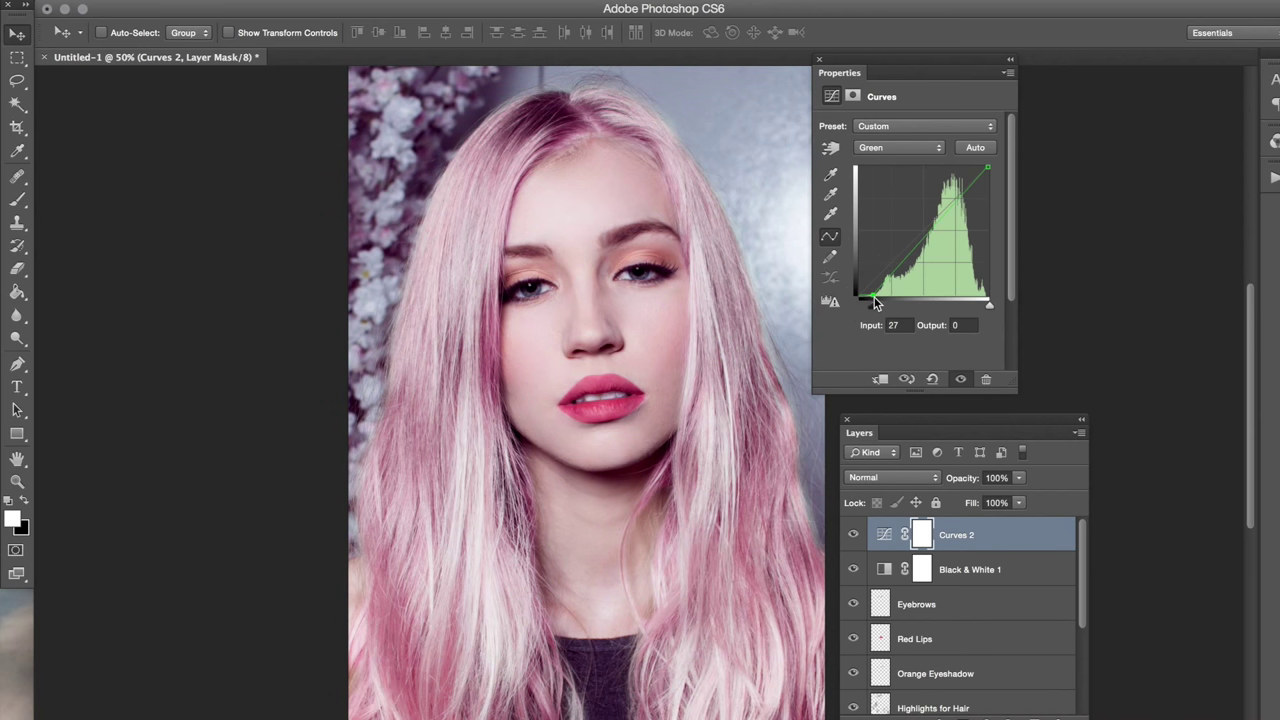
drag(913, 247, 915, 241)
drag(988, 167, 964, 189)
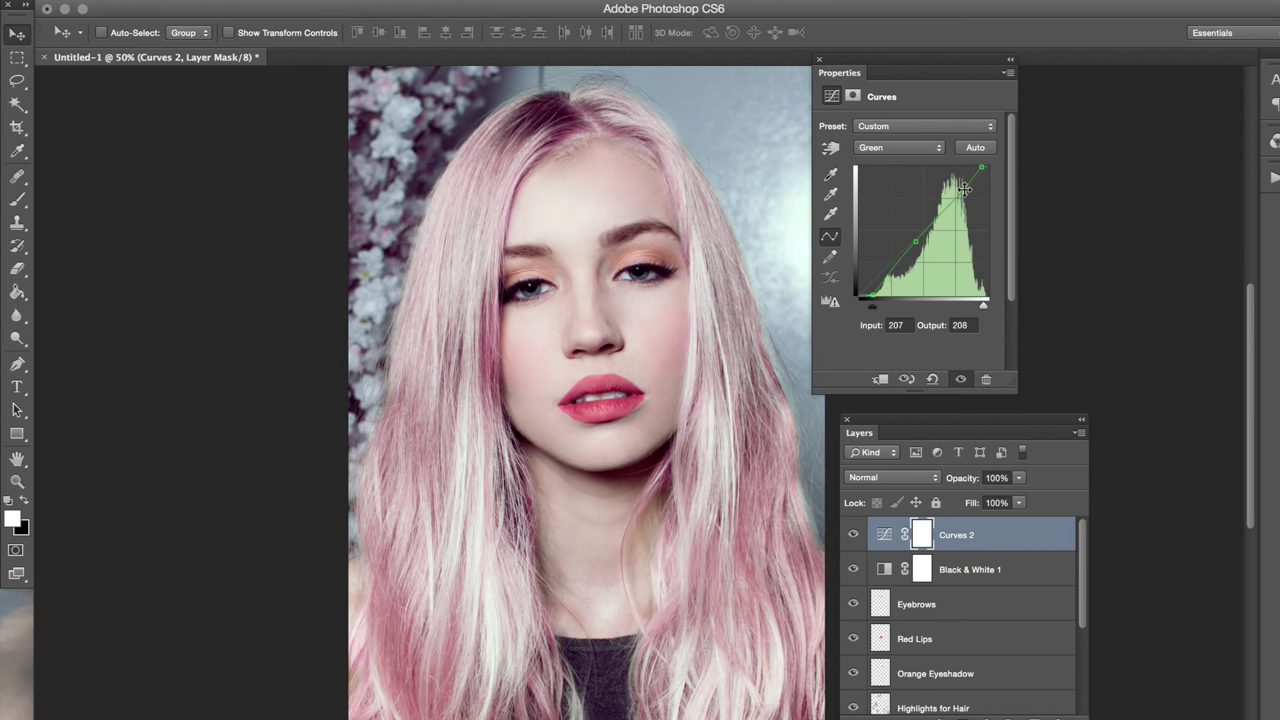
click(917, 242)
drag(917, 242, 915, 247)
click(873, 295)
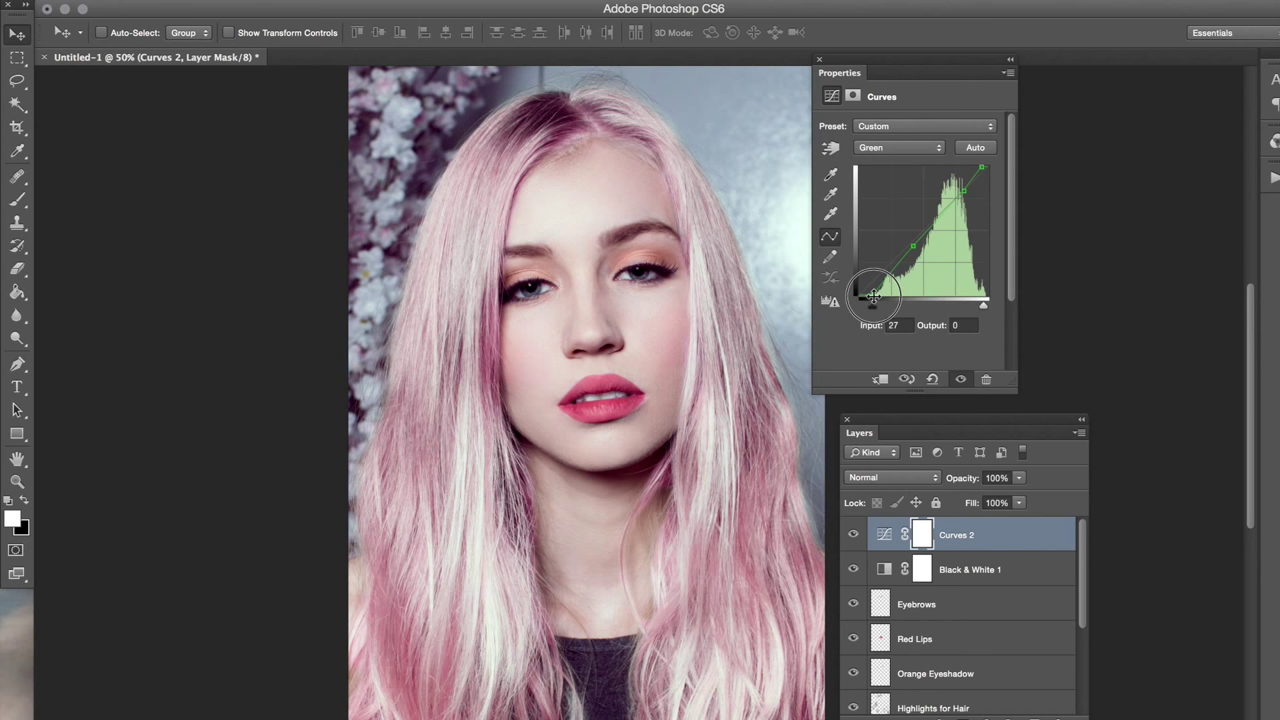
- In the Curves layer's Blue channel, raise the black point to output 30, add a point near input 183, output 184, and lift the shadows
click(900, 148)
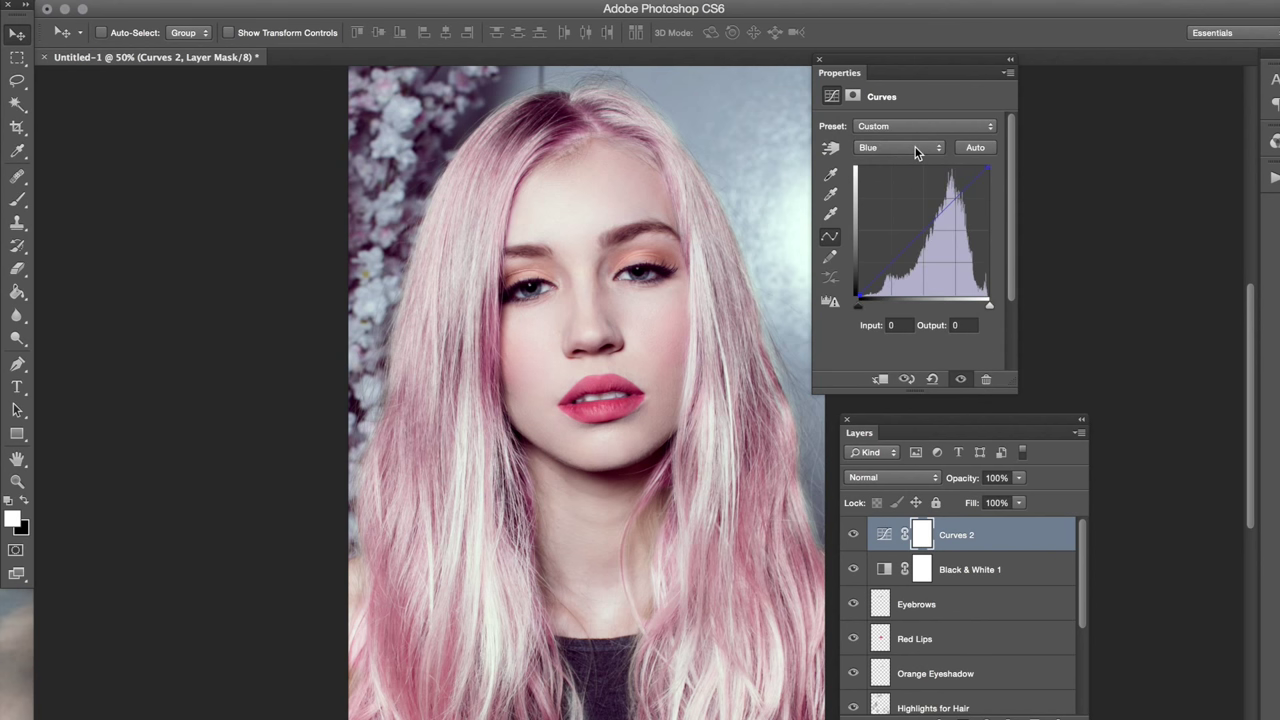
drag(859, 293, 854, 282)
click(952, 200)
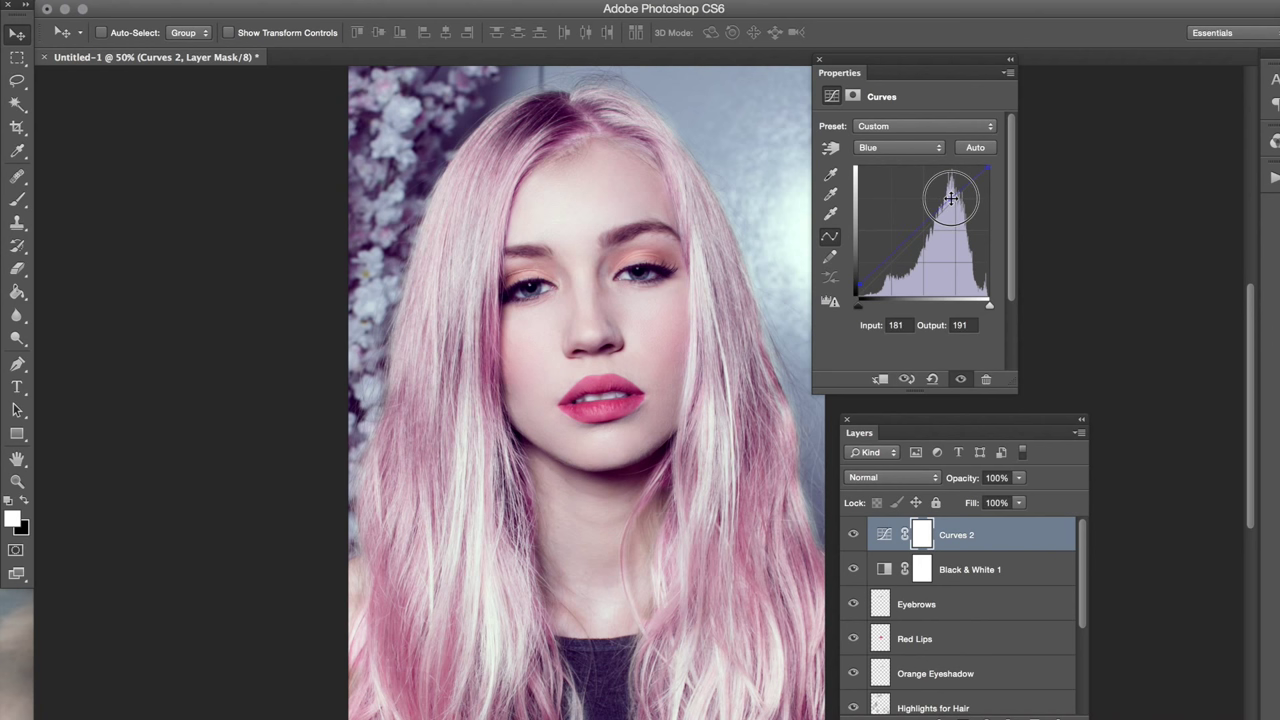
drag(952, 200, 953, 202)
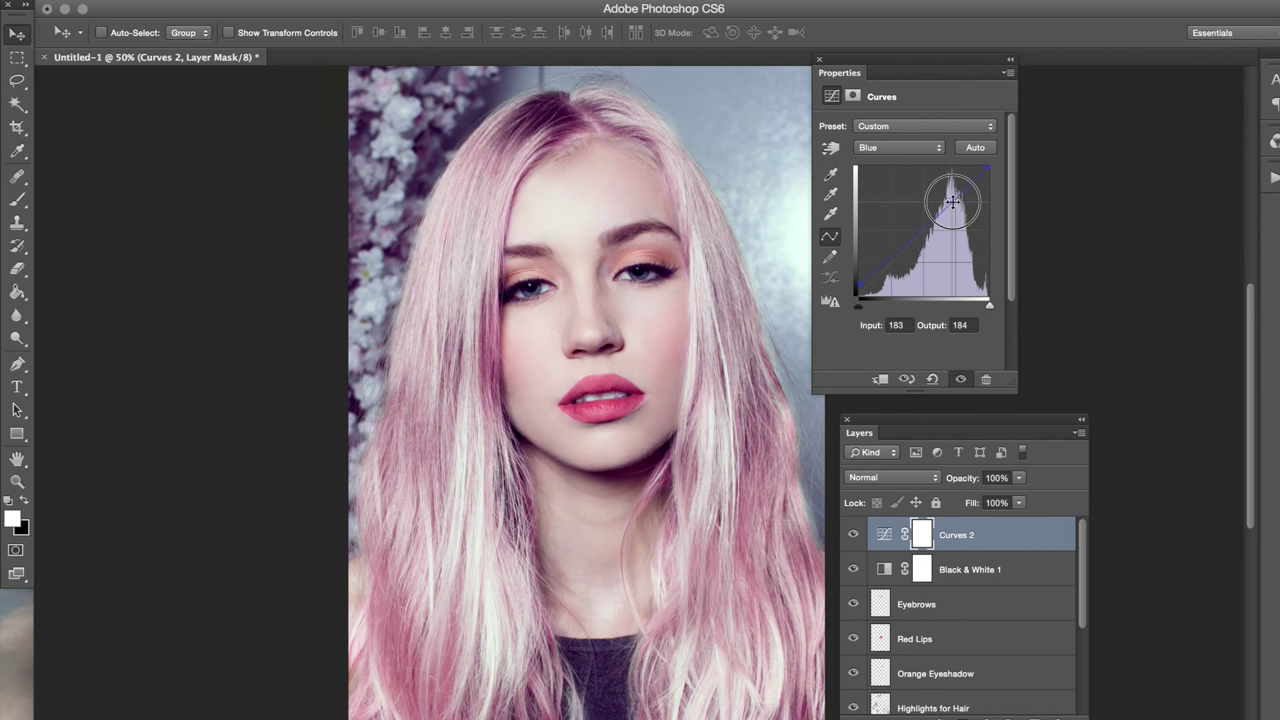
drag(876, 272, 874, 268)
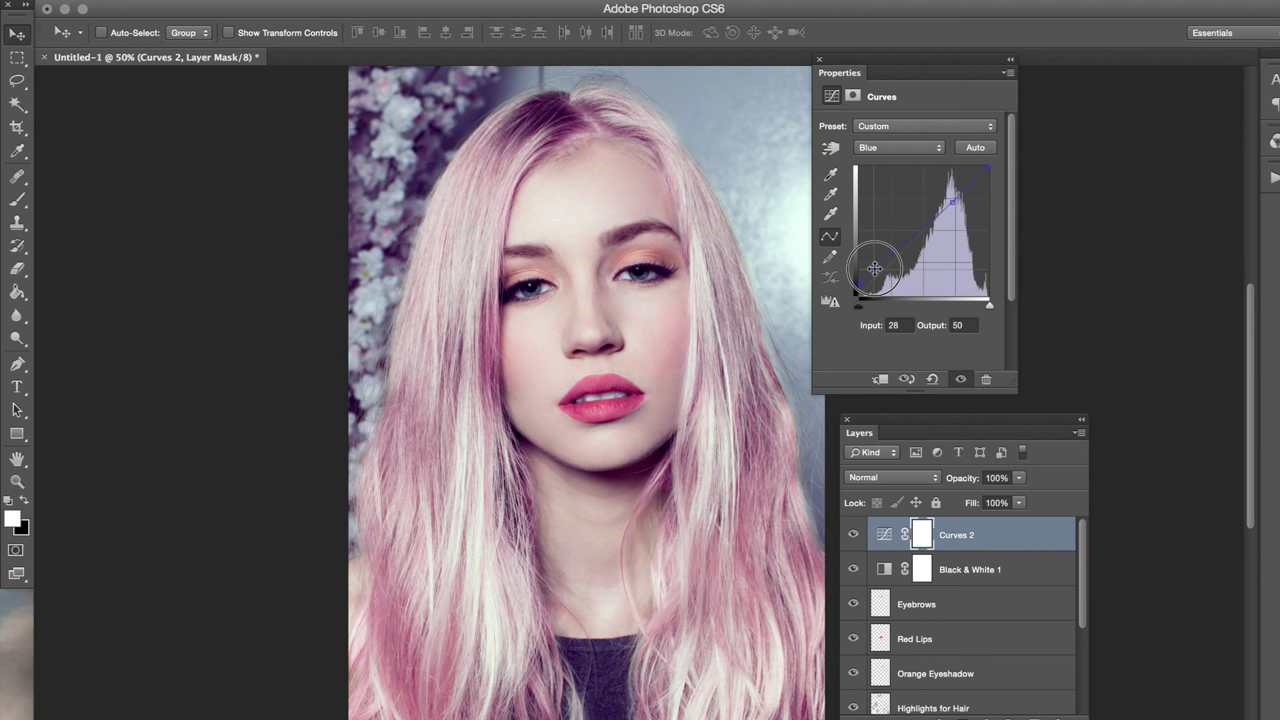
mouse_move(874, 268)
mouse_down()
mouse_move(857, 290)
mouse_move(875, 265)
mouse_up()
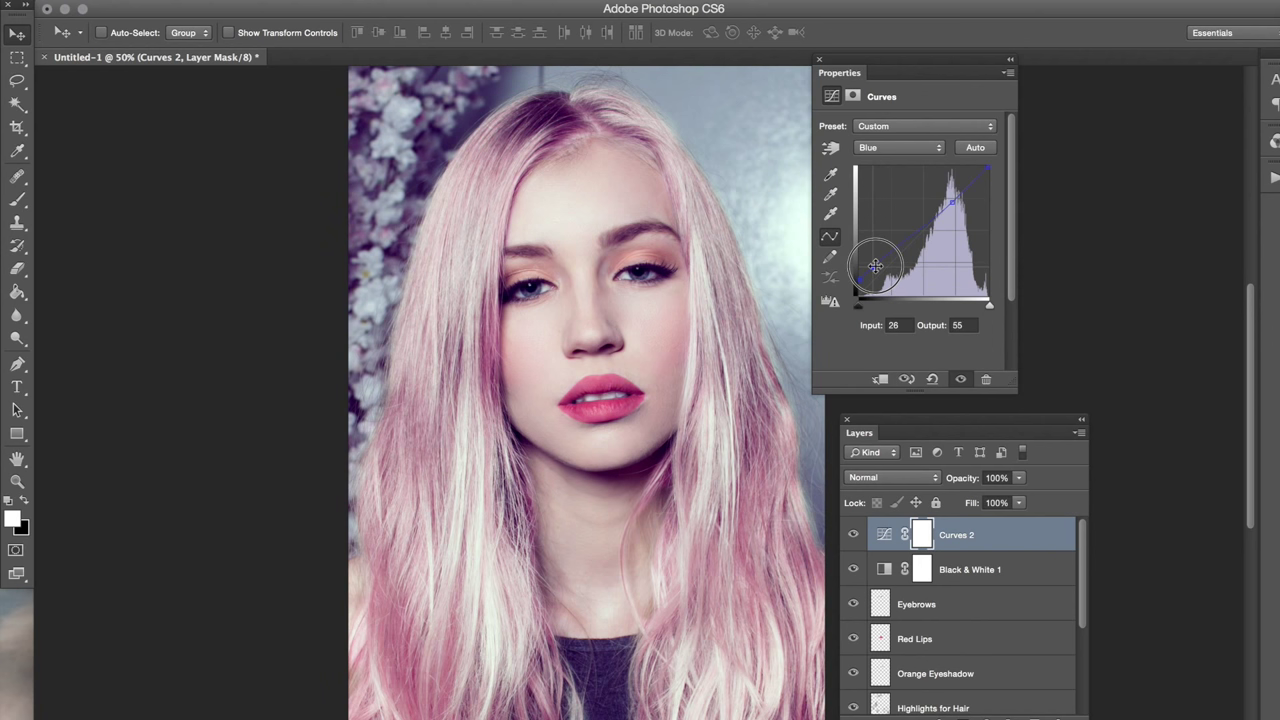
drag(875, 265, 878, 263)
click(858, 282)
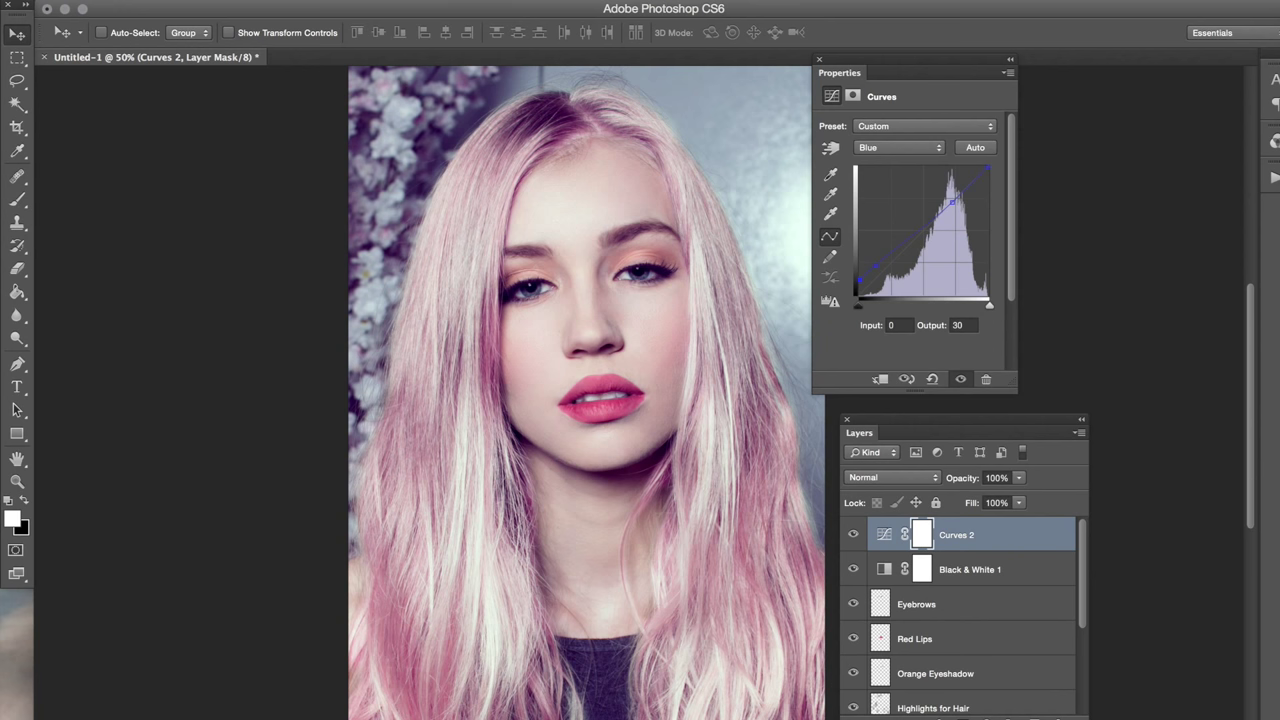
- Add a second Black & White adjustment layer above the Curves layer with Tint enabled and Reds set to -61
click(290, 2)
mouse_move(430, 160)
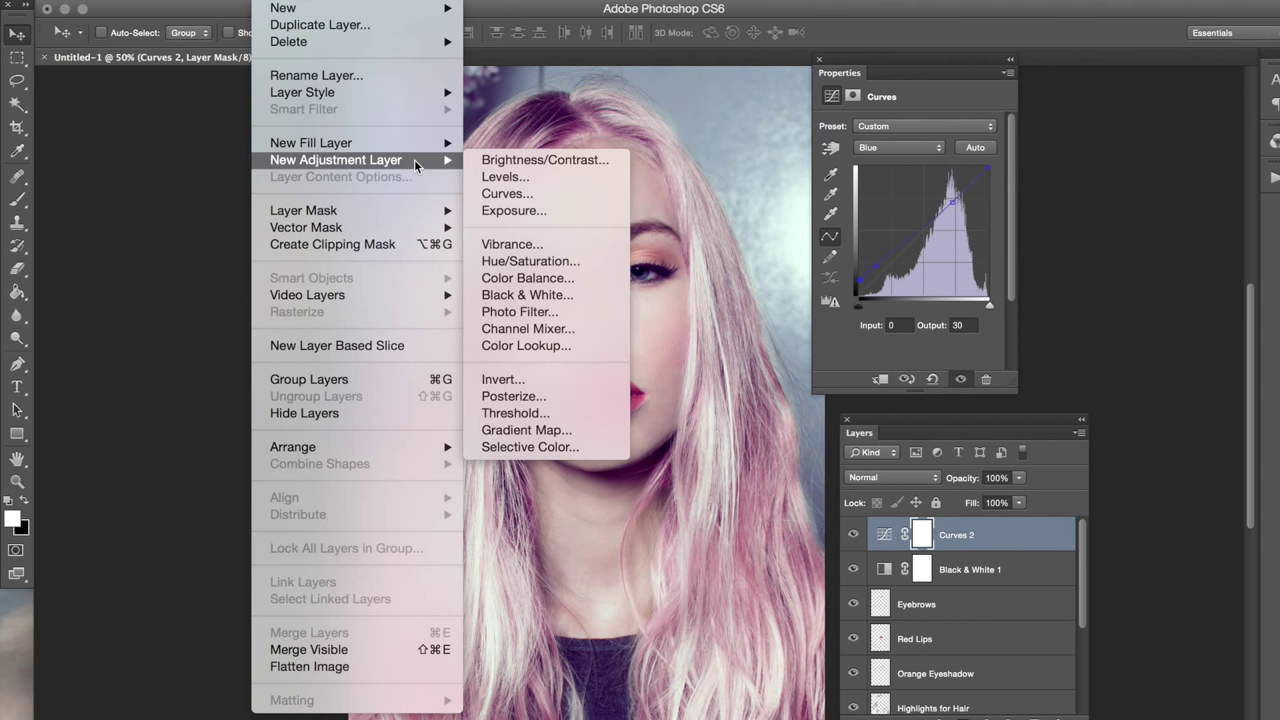
click(519, 295)
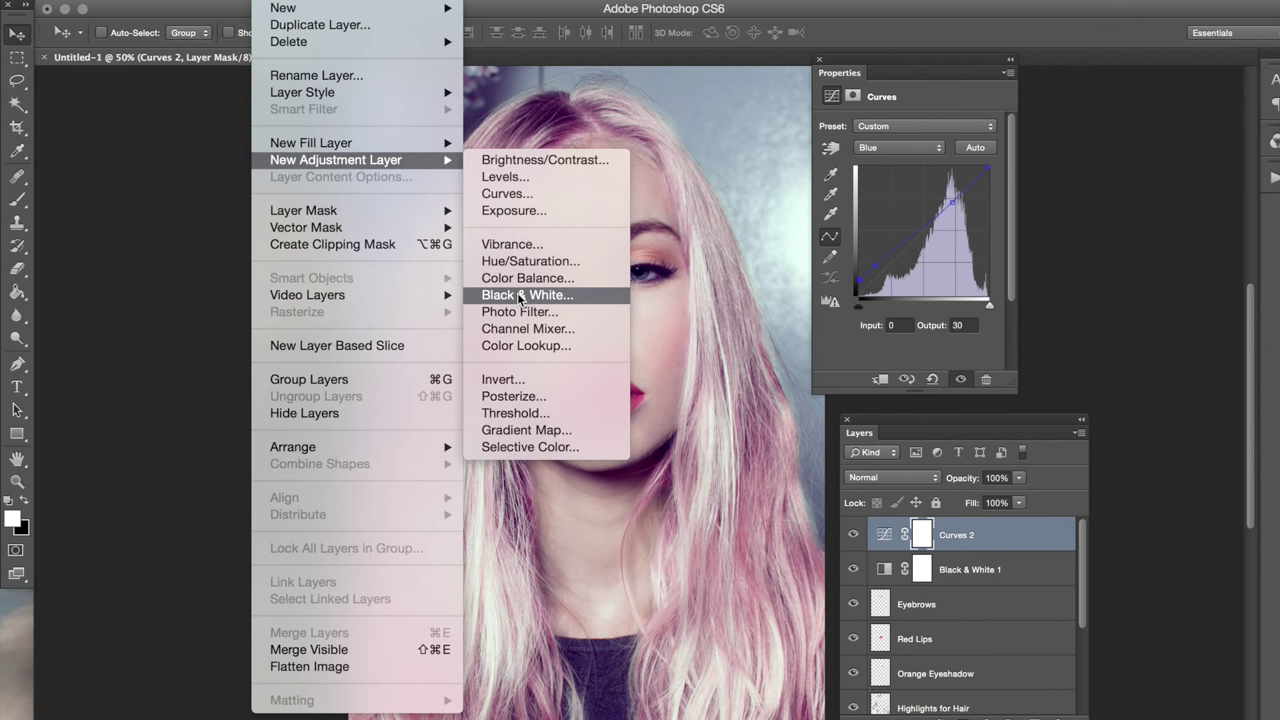
key(Return)
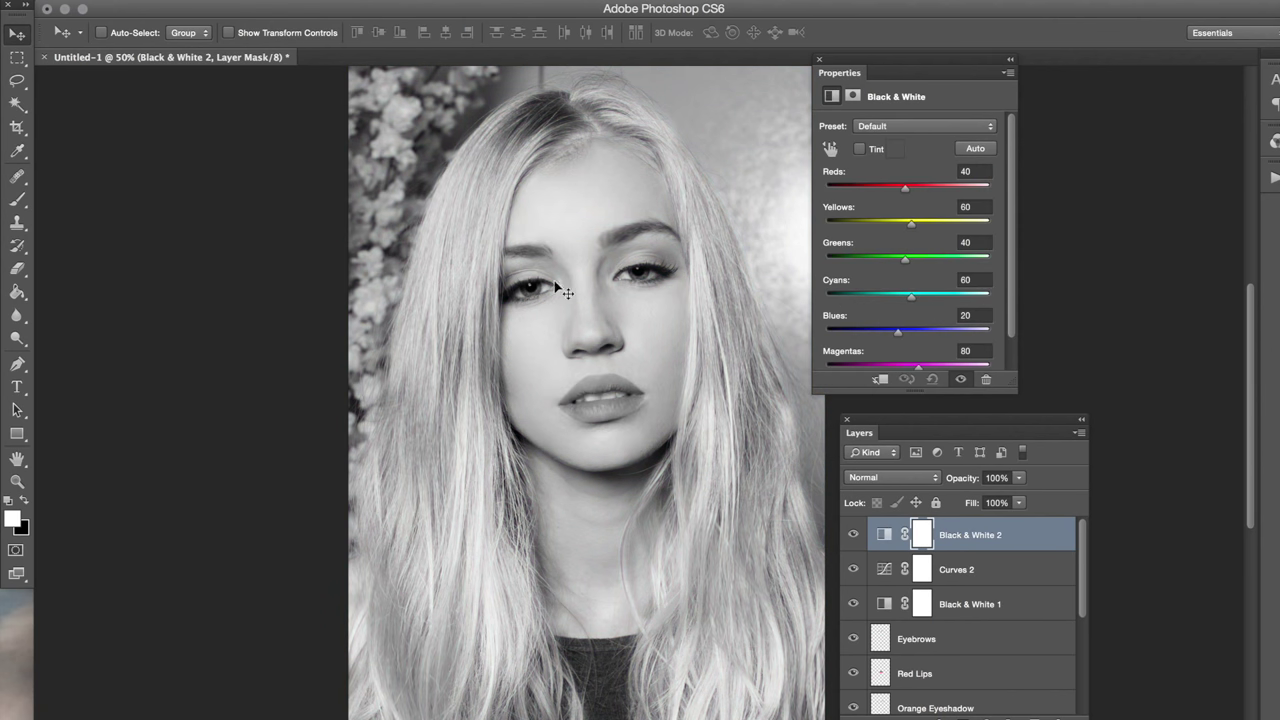
click(861, 149)
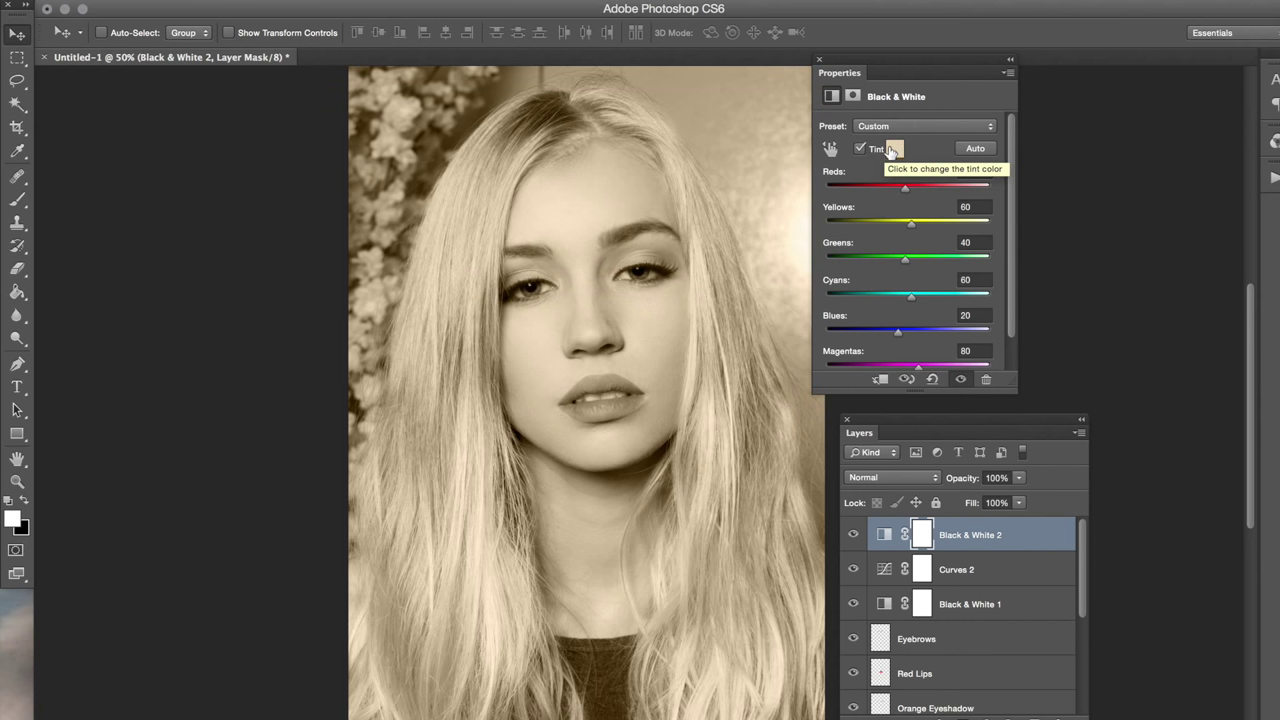
click(975, 171)
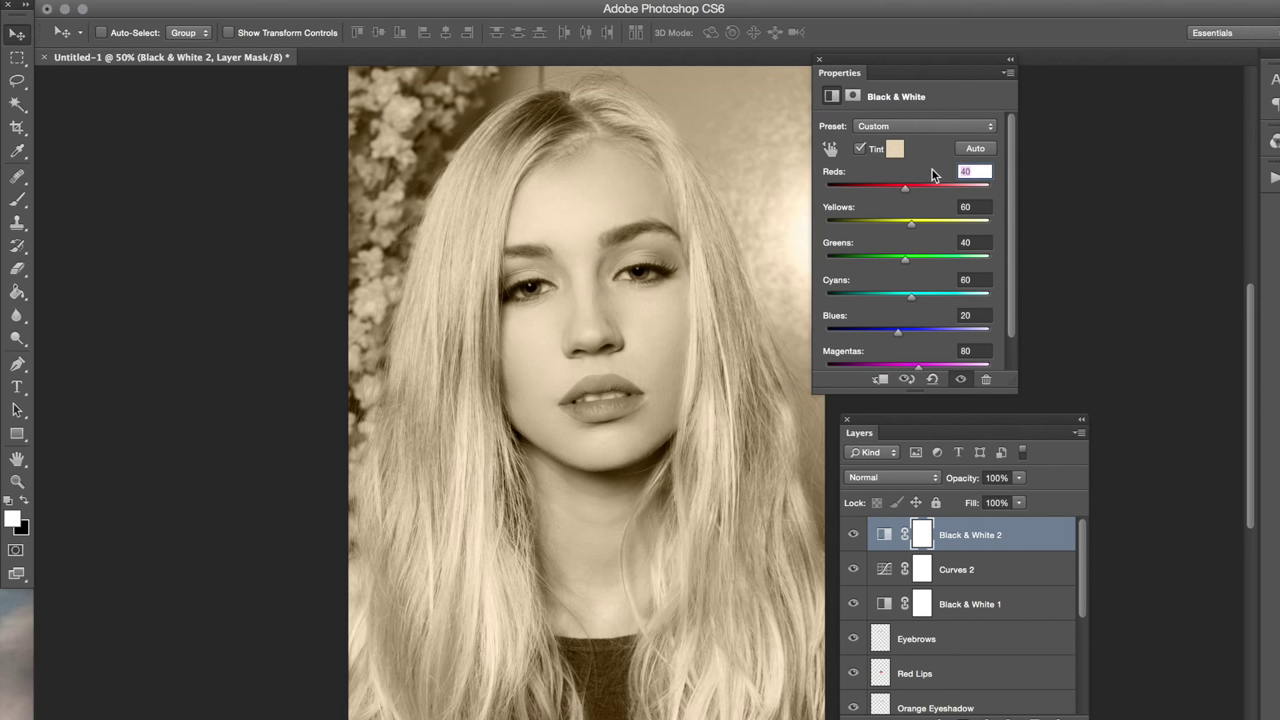
text(-61)
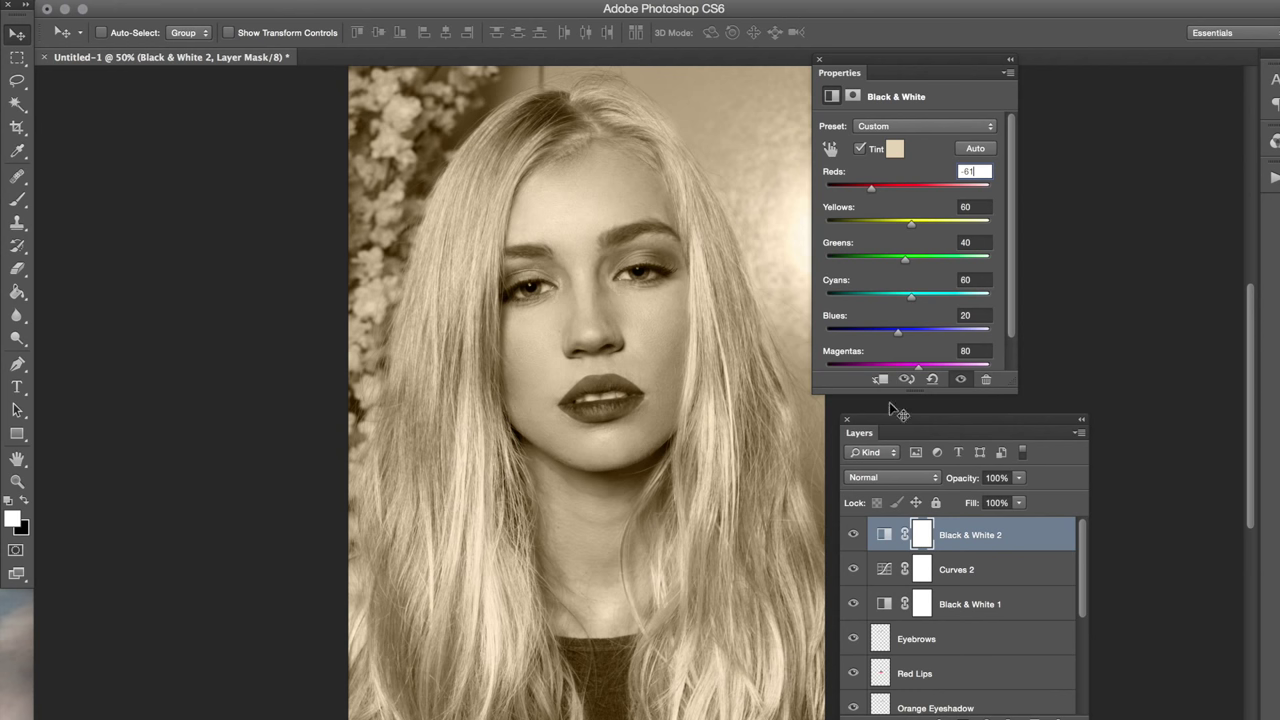
- Set the tinted Black & White layer to Overlay at 71% opacity
click(905, 480)
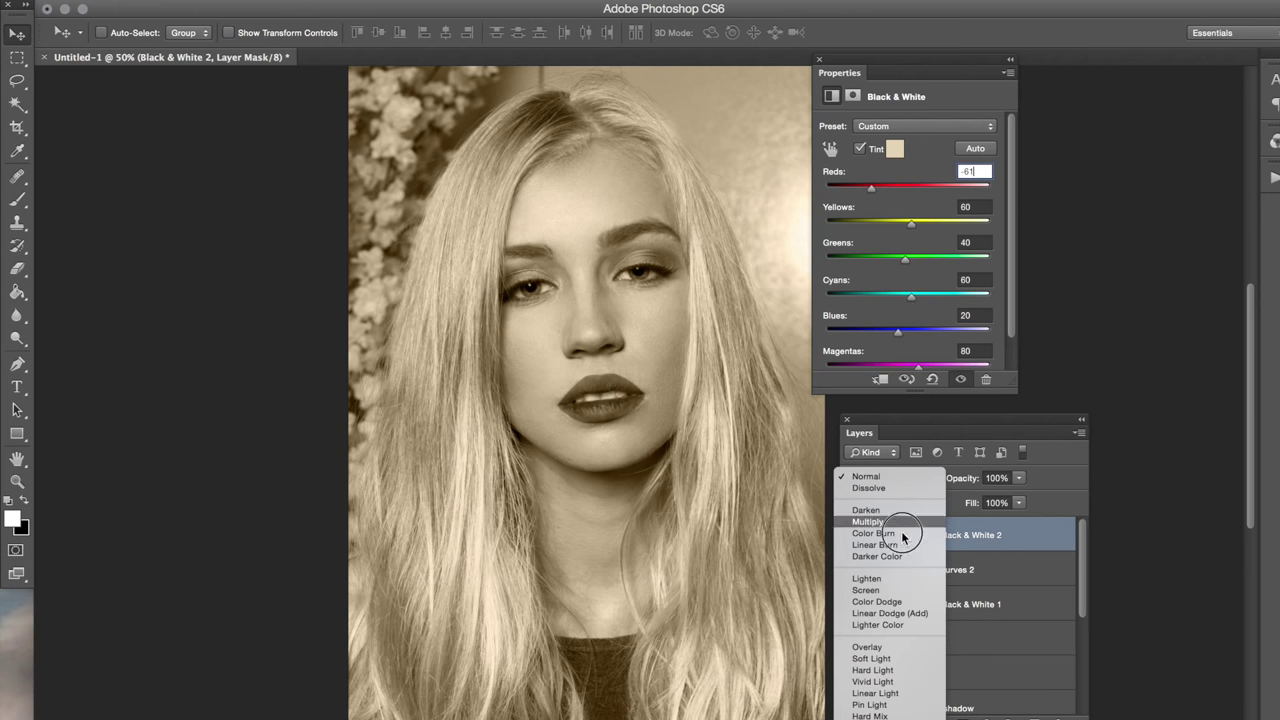
click(892, 647)
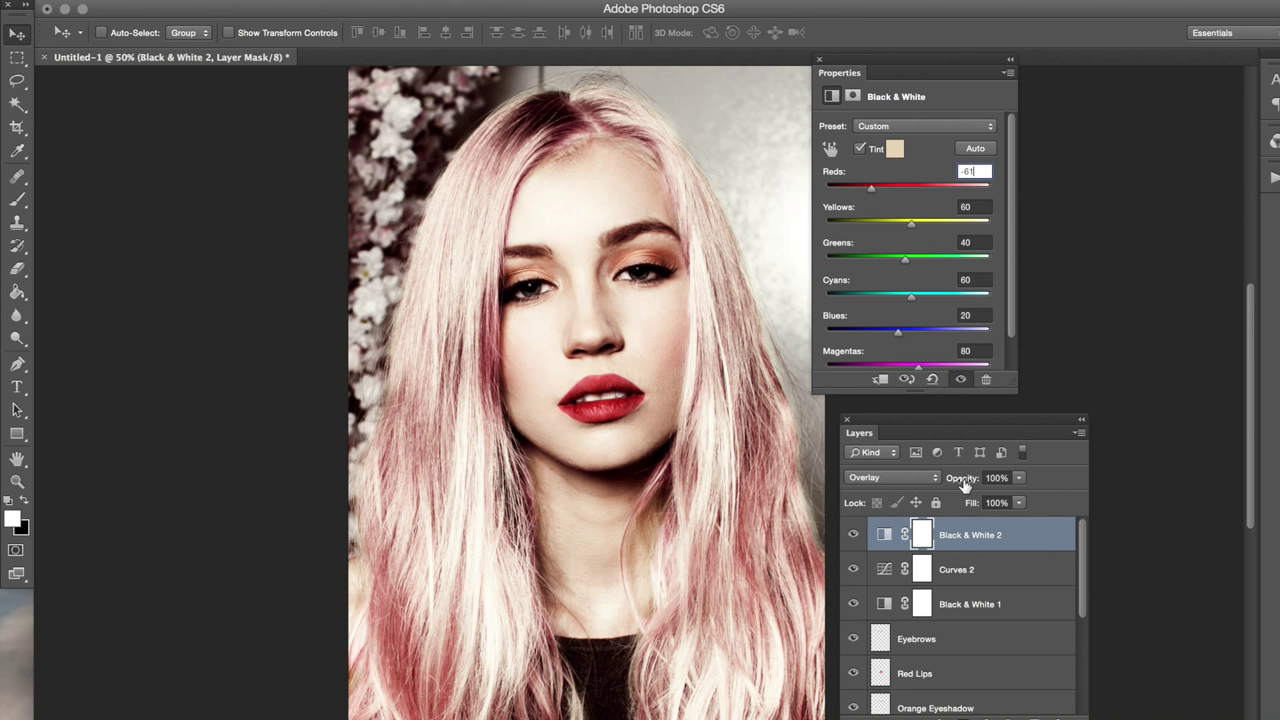
mouse_move(963, 483)
mouse_down()
mouse_move(925, 487)
mouse_move(950, 486)
mouse_up()
- Compare the image with and without the tinted Black & White layer
click(855, 536)
click(855, 536)
click(855, 536)
click(855, 536)
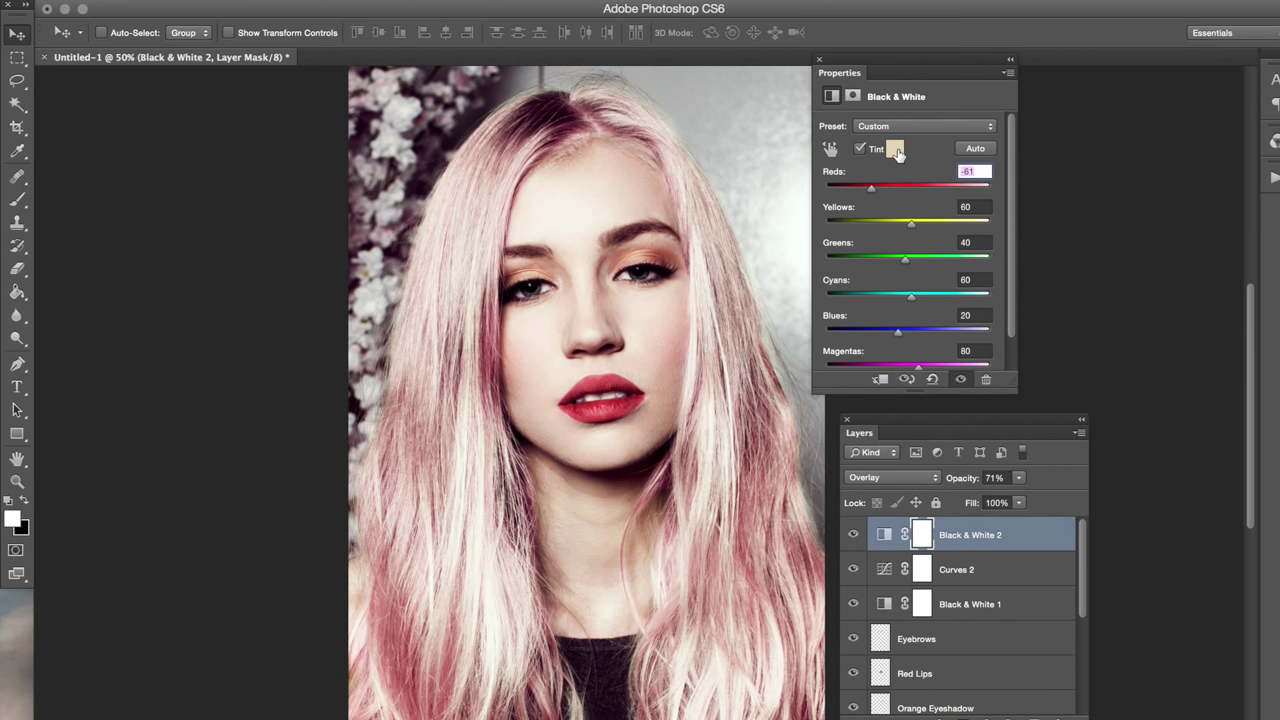
click(854, 536)
click(854, 536)
click(852, 537)
click(852, 537)
click(852, 537)
click(852, 537)
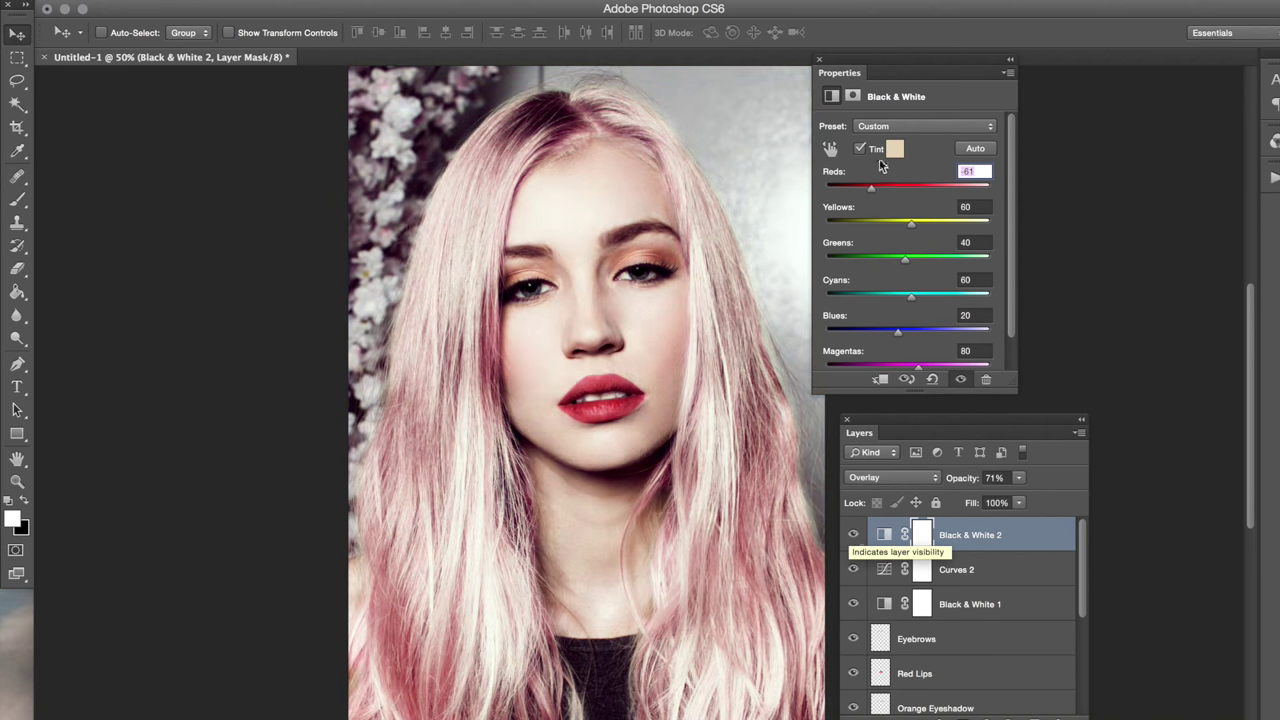
- Preview other tint colors for the tinted Black & White layer, such as light green a9ff70, and discard them
click(894, 148)
drag(592, 316, 823, 169)
click(1004, 348)
click(1019, 372)
drag(931, 306, 937, 188)
click(801, 404)
click(774, 246)
drag(934, 323, 896, 203)
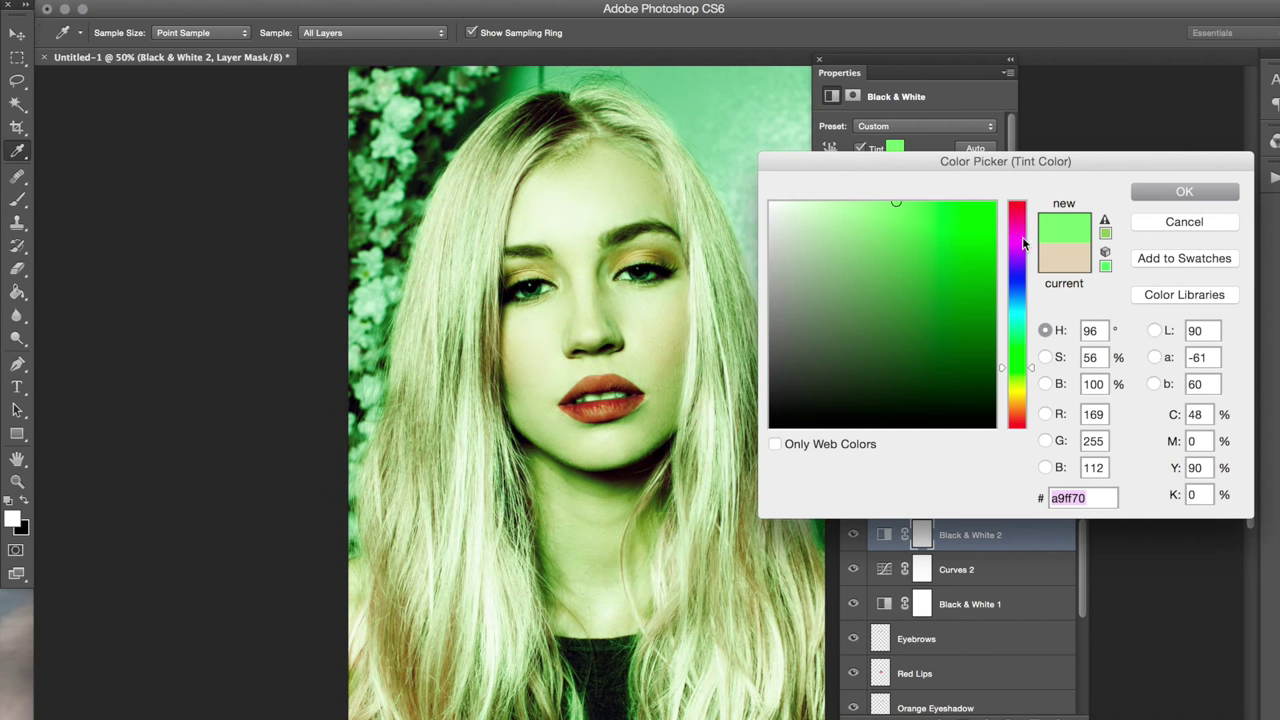
click(1018, 204)
mouse_move(946, 290)
mouse_down()
mouse_move(960, 212)
mouse_move(971, 234)
mouse_move(929, 249)
mouse_move(895, 217)
mouse_up()
click(1201, 228)
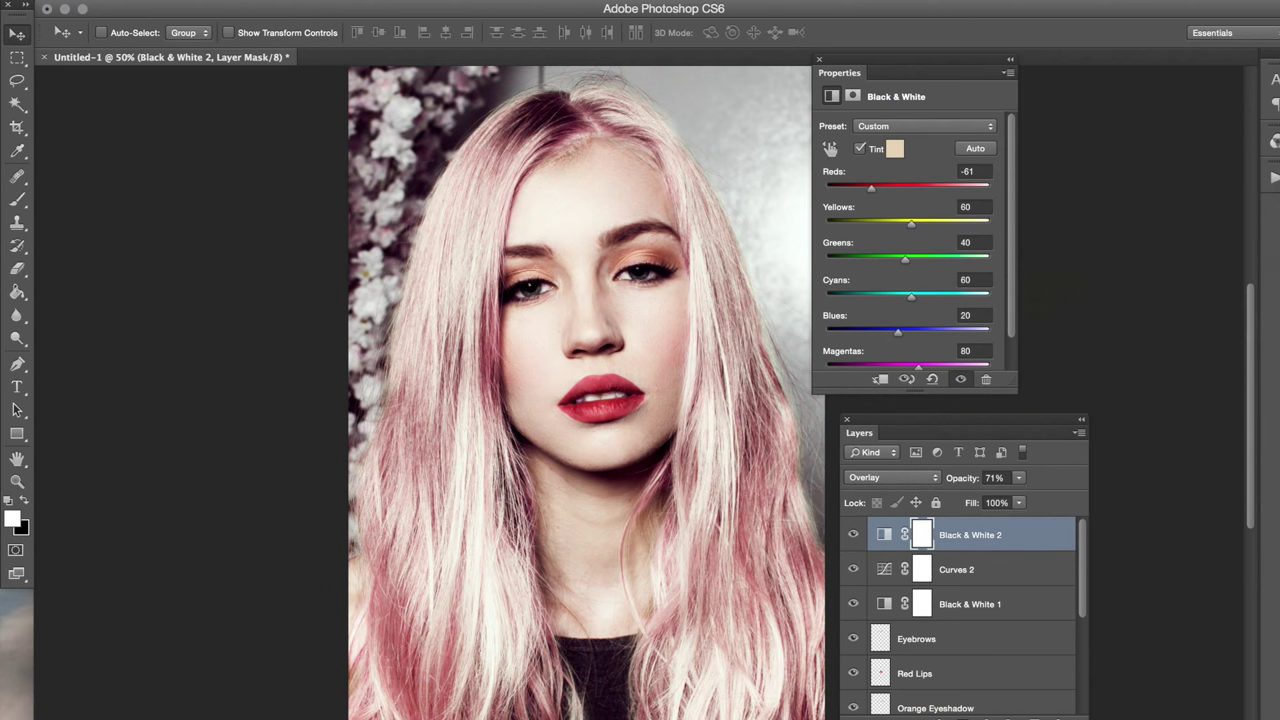
- Add a Vibrance adjustment layer on top of the stack with Vibrance +28 and Saturation -10
click(275, 2)
mouse_move(448, 156)
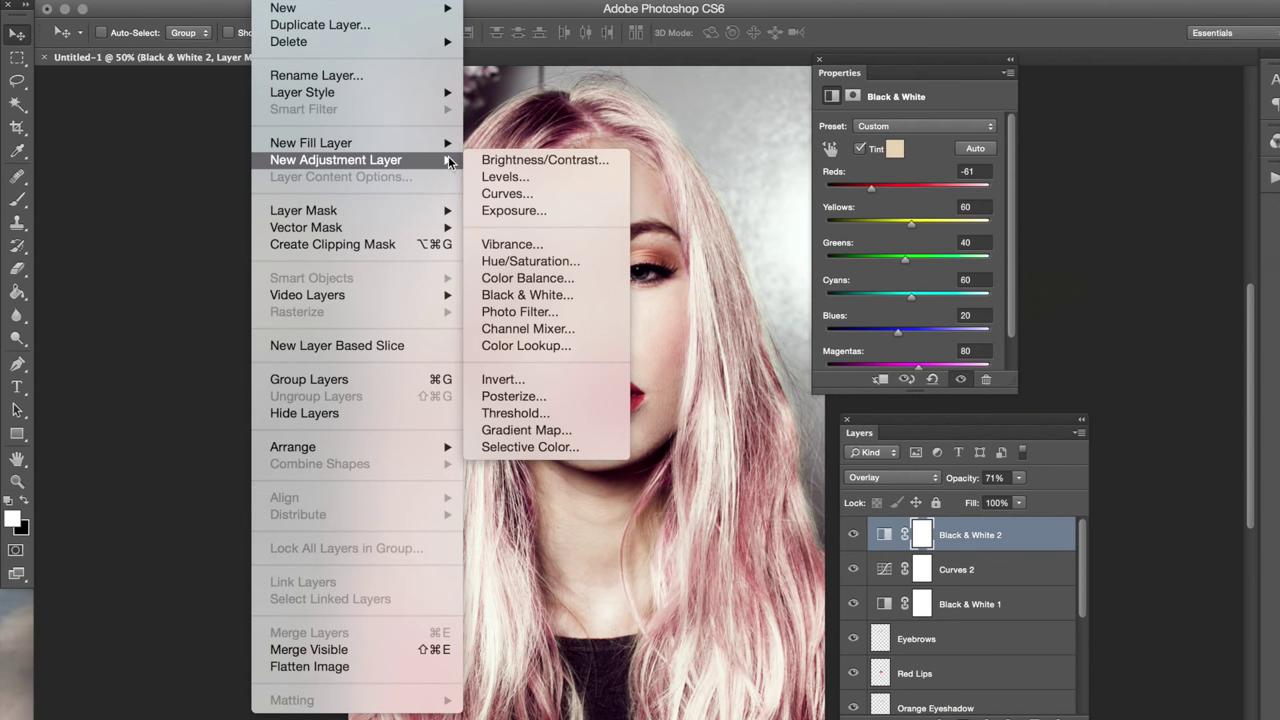
click(505, 250)
key(Return)
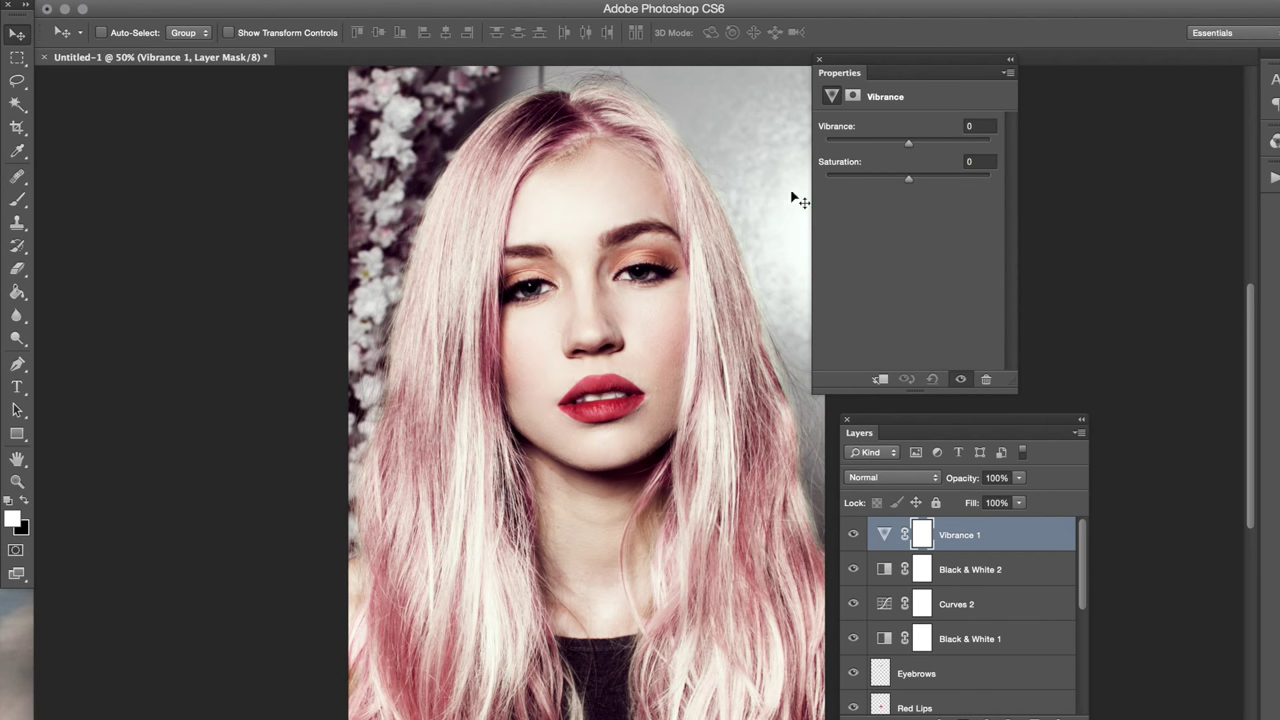
drag(907, 140, 932, 147)
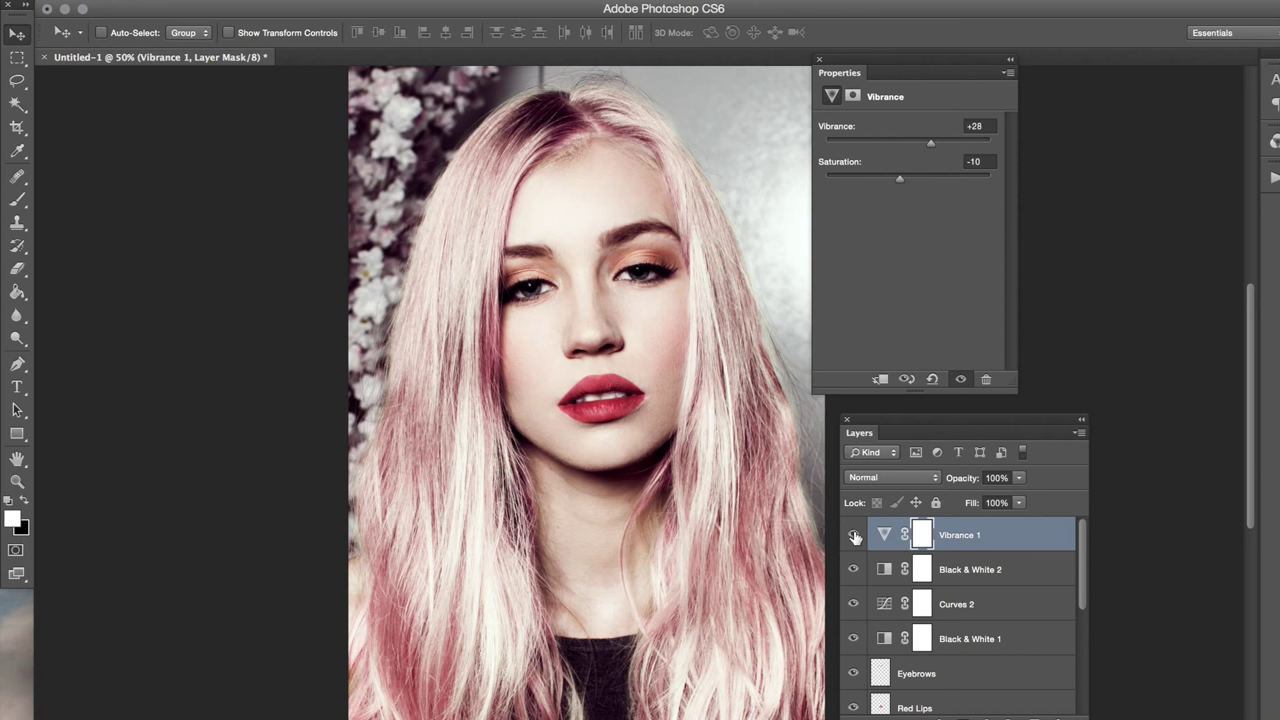
- Set the Red Lips layer's blend mode to Multiply and adjust its opacity for a deeper red
scroll(855, 538, down, 2)
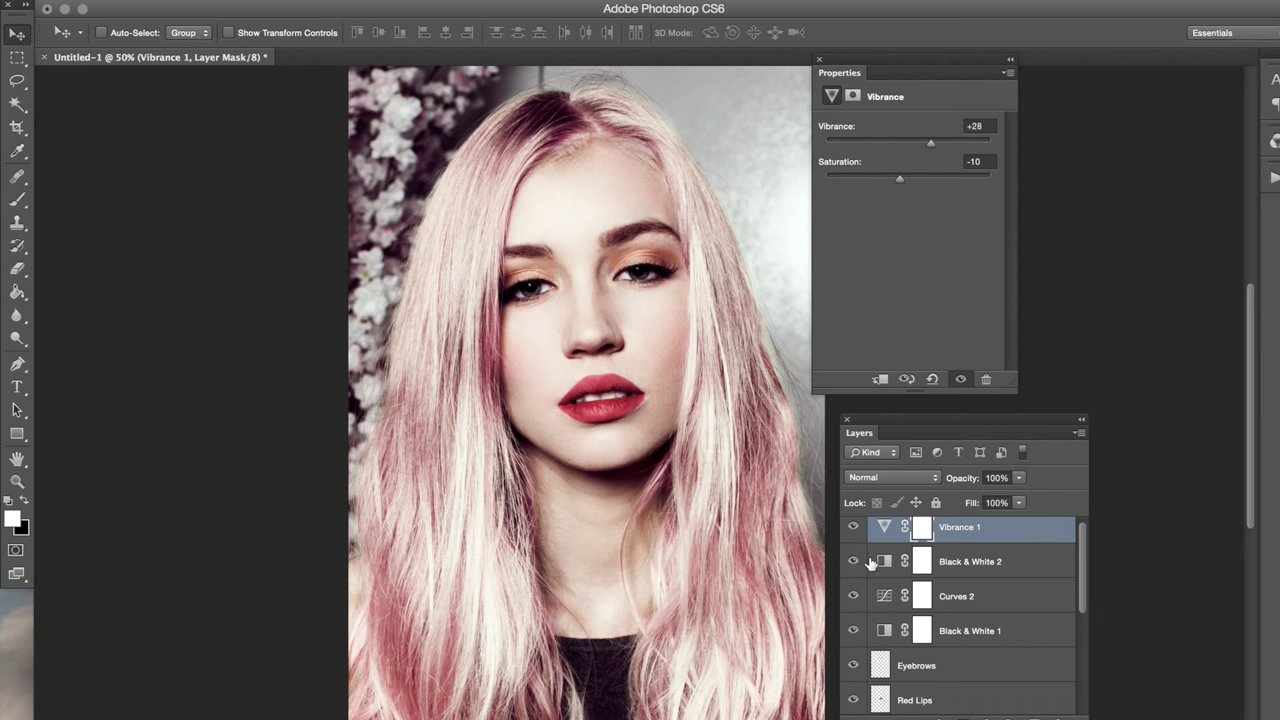
click(888, 636)
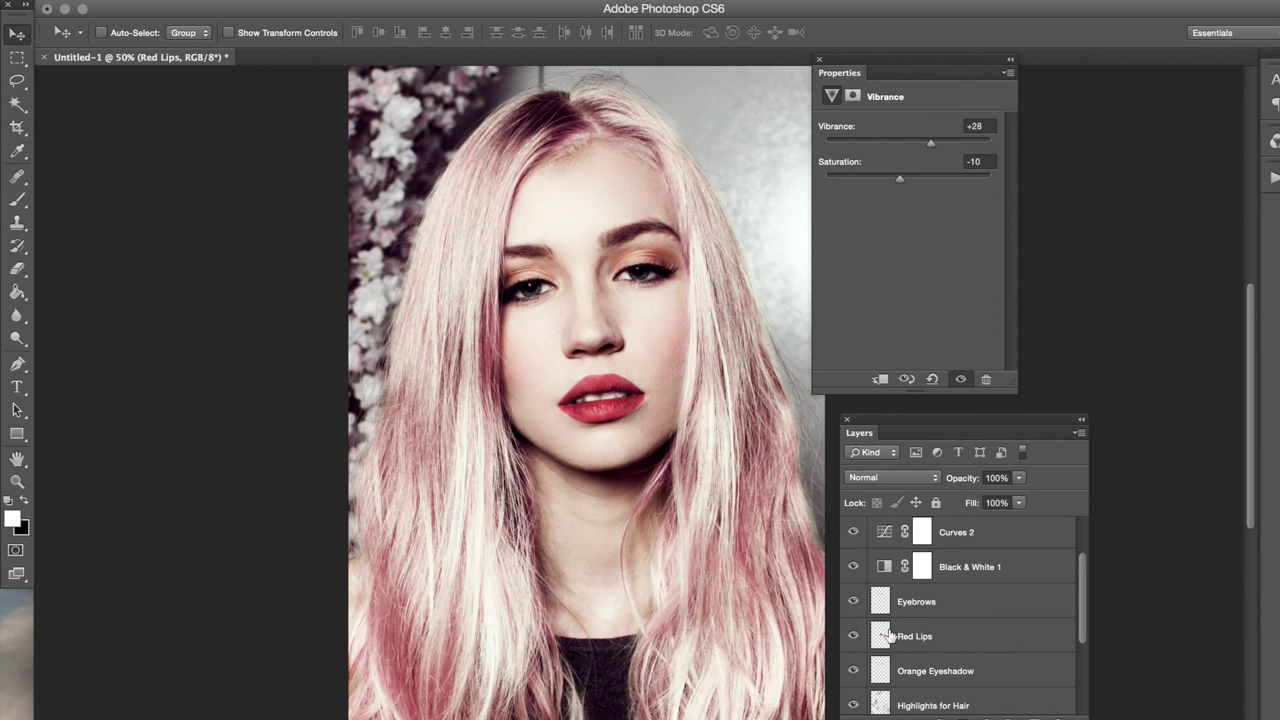
key(shift+alt+m)
mouse_move(962, 478)
mouse_down()
mouse_move(985, 481)
mouse_move(964, 483)
mouse_up()
- Check the image with the tinted Black & White layer hidden and shown, and open that layer's settings
scroll(924, 611, up, 3)
click(853, 569)
click(853, 569)
click(882, 570)
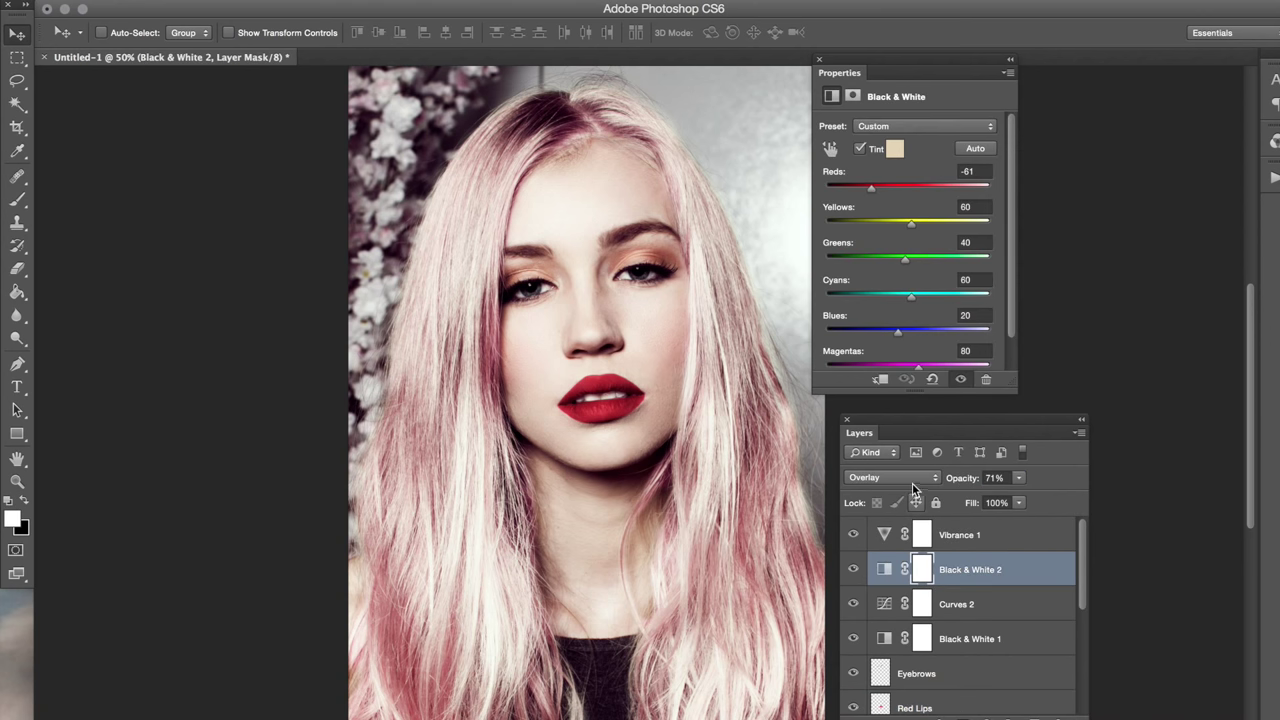
- Set the Vibrance layer to Vibrance +43 and Saturation +1, moving its settings off the image
click(885, 534)
drag(947, 142, 908, 182)
key(super+minus)
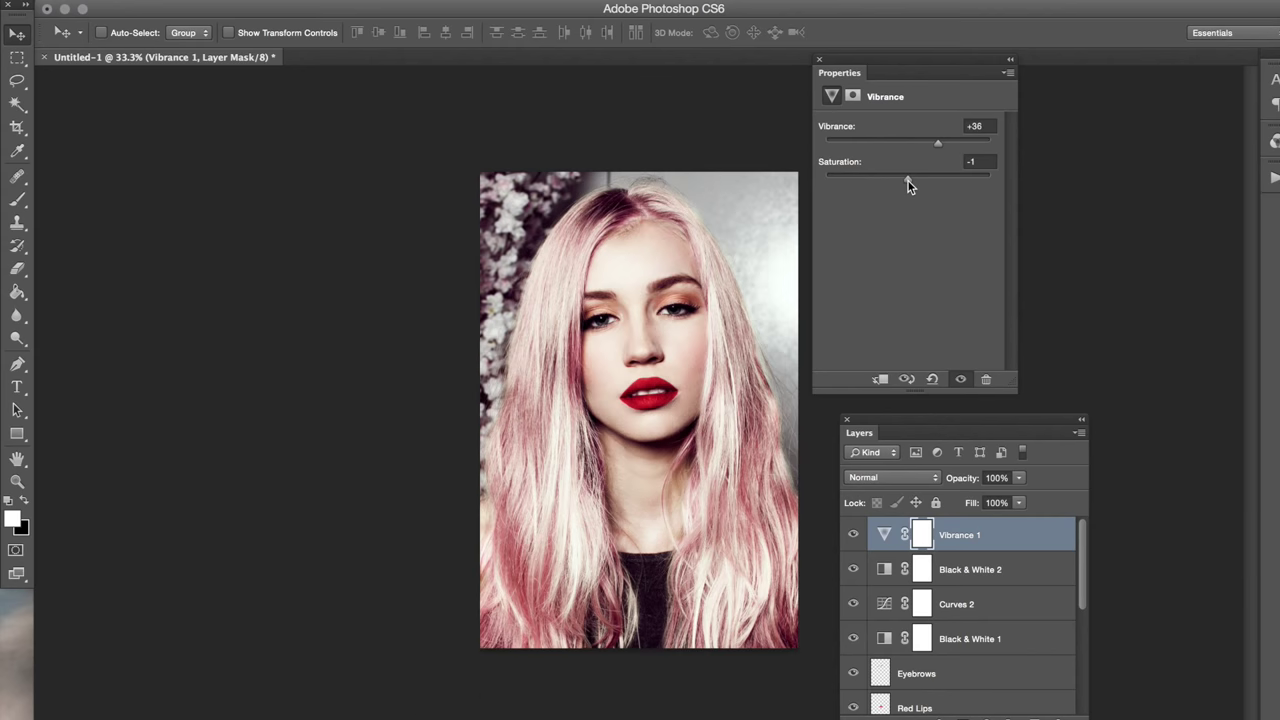
key(super+plus)
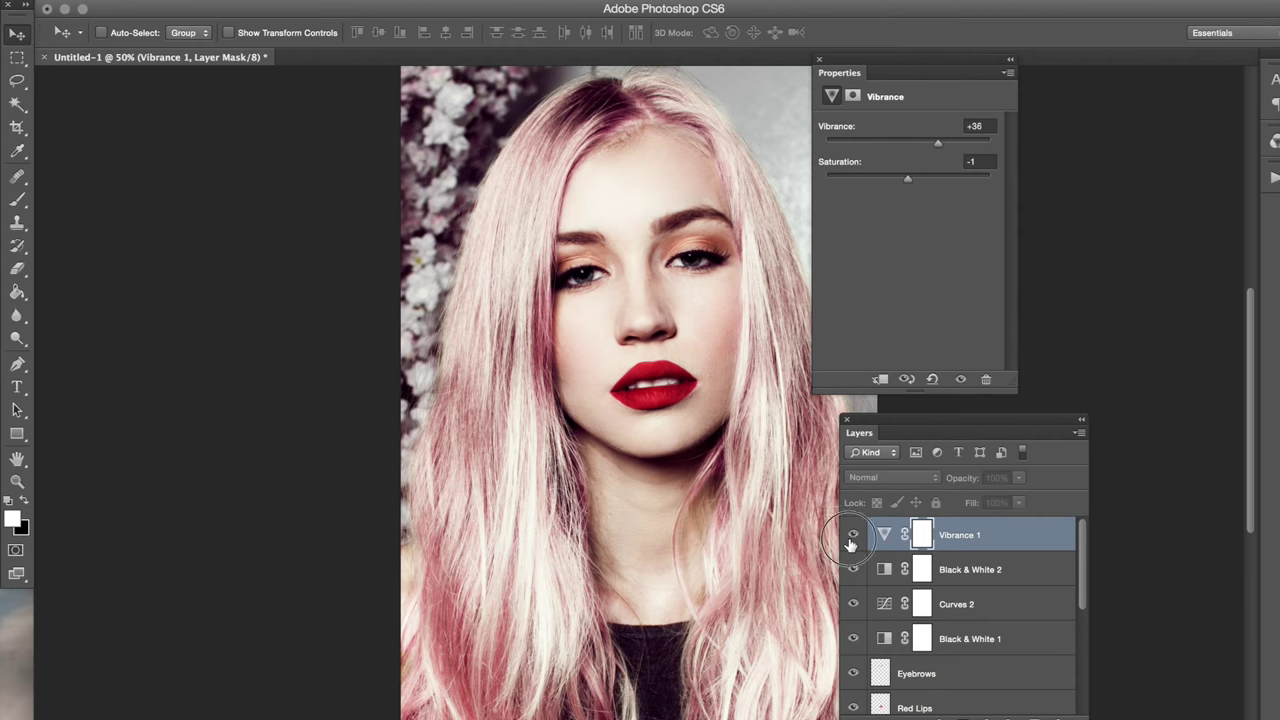
drag(899, 60, 977, 76)
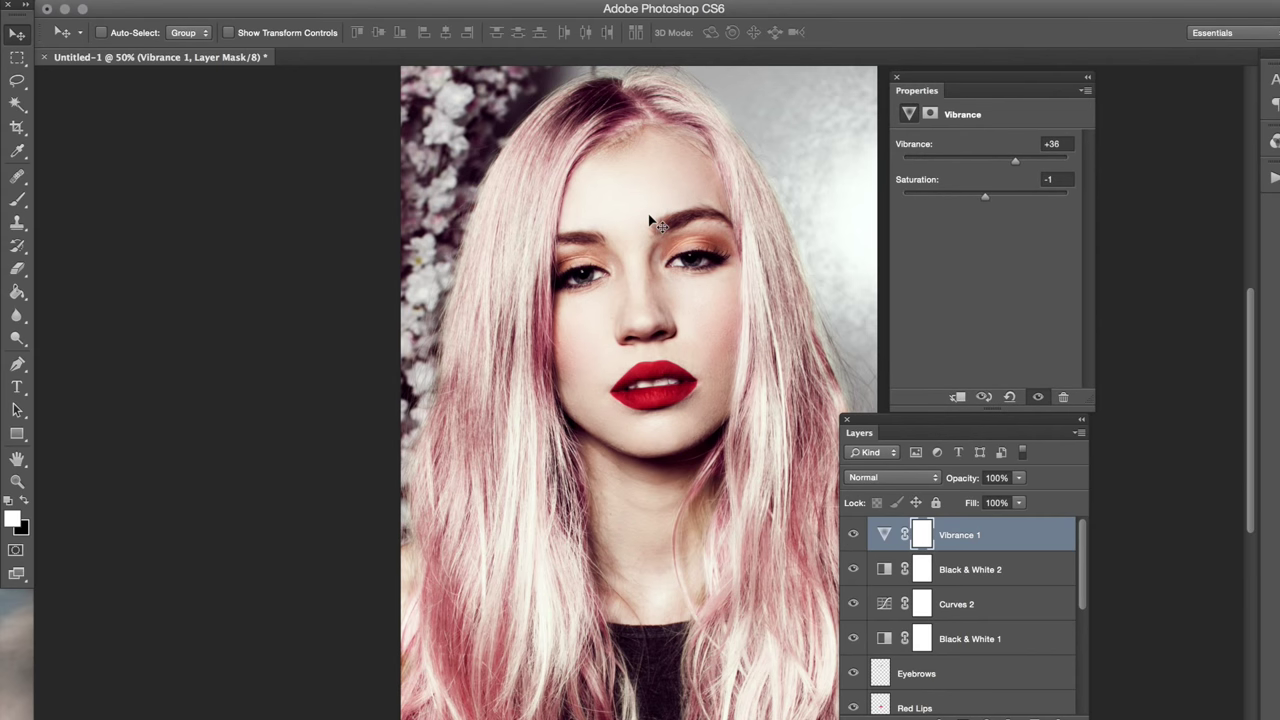
drag(1020, 163, 988, 203)
- Duplicate the Background layer and move the copy to the top of the layer stack, above the Vibrance layer
scroll(968, 585, down, 5)
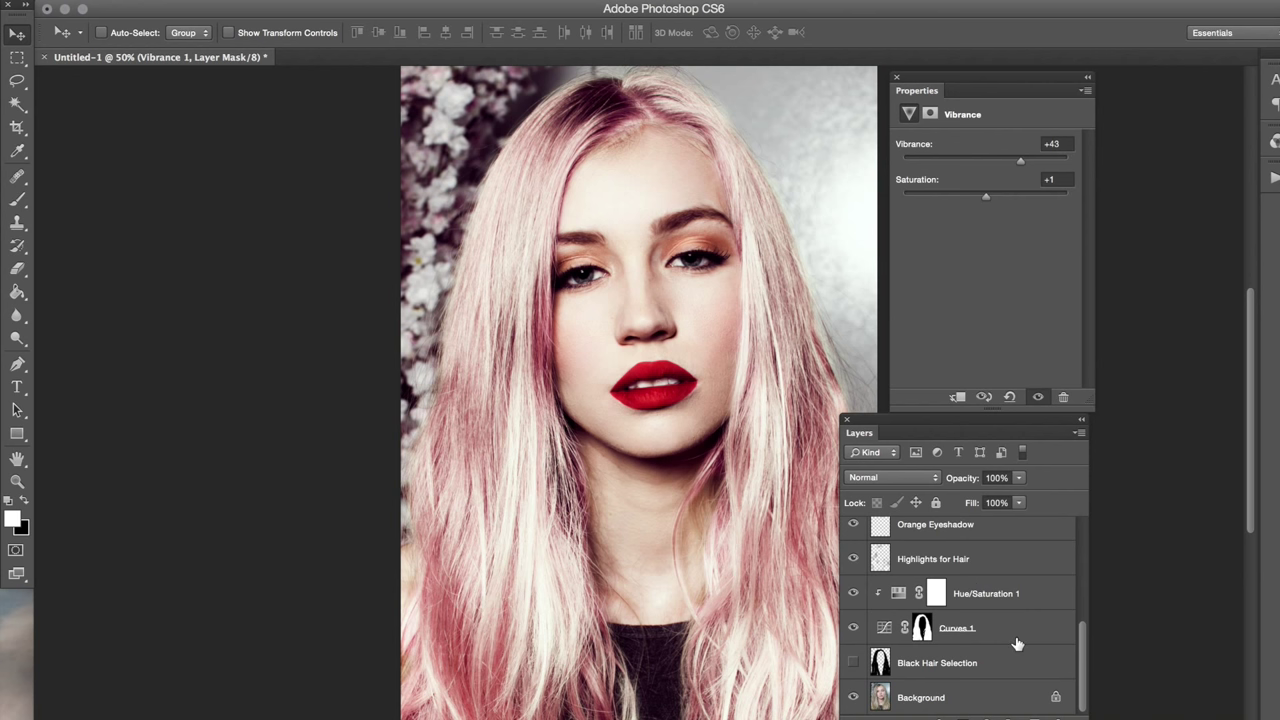
click(986, 699)
key(ctrl+j)
drag(1010, 699, 1012, 491)
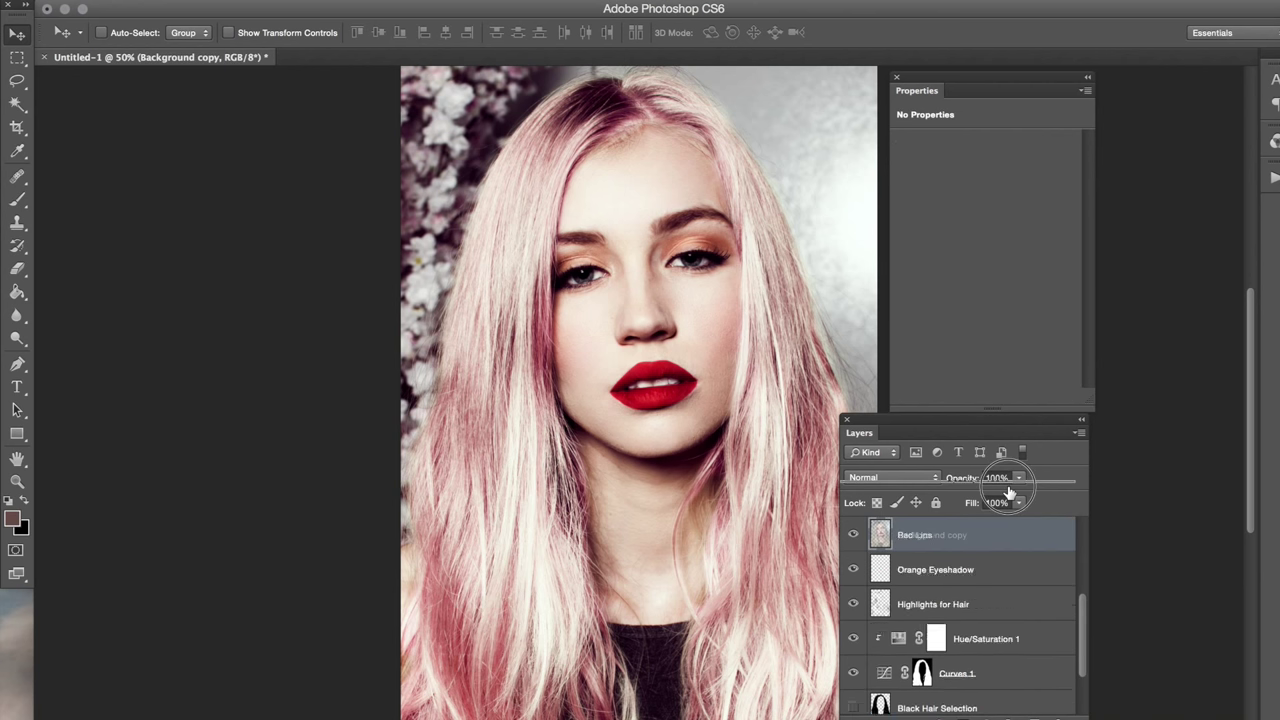
drag(1010, 491, 1006, 534)
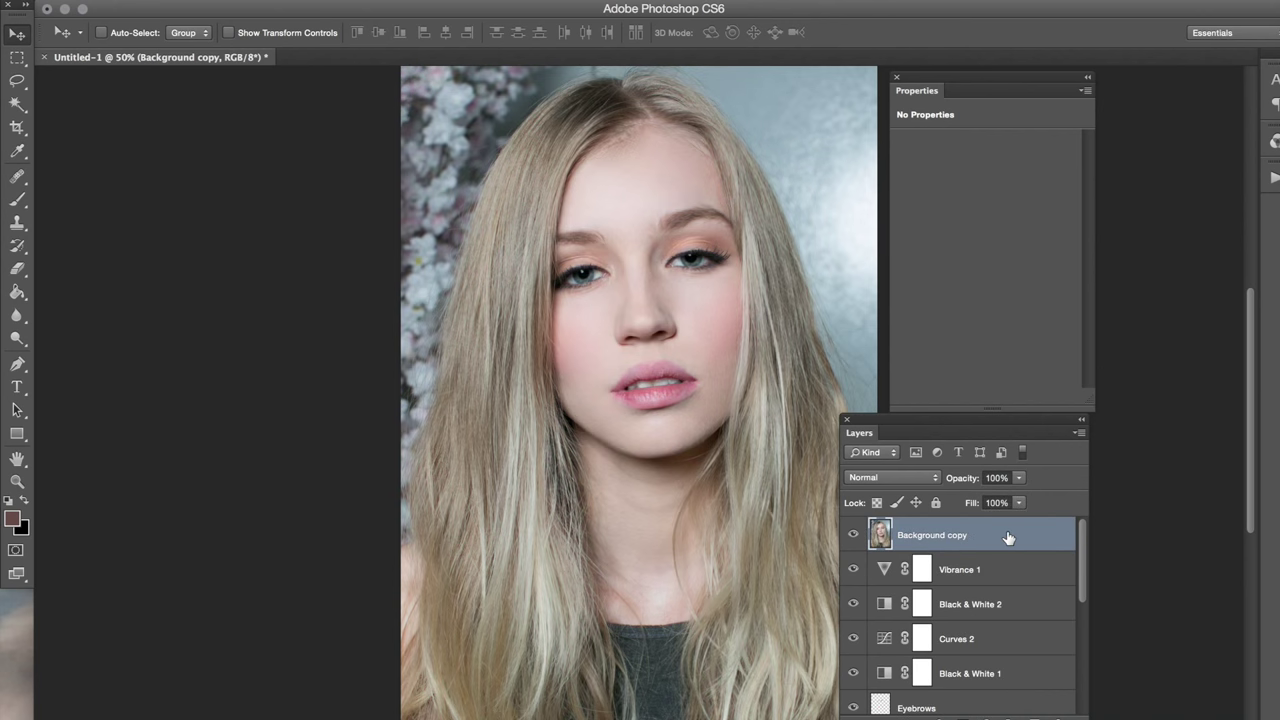
- Compare the edited portrait with the original photo by repeatedly hiding and showing the Background copy layer
click(851, 536)
click(849, 537)
click(849, 537)
click(849, 537)
click(849, 537)
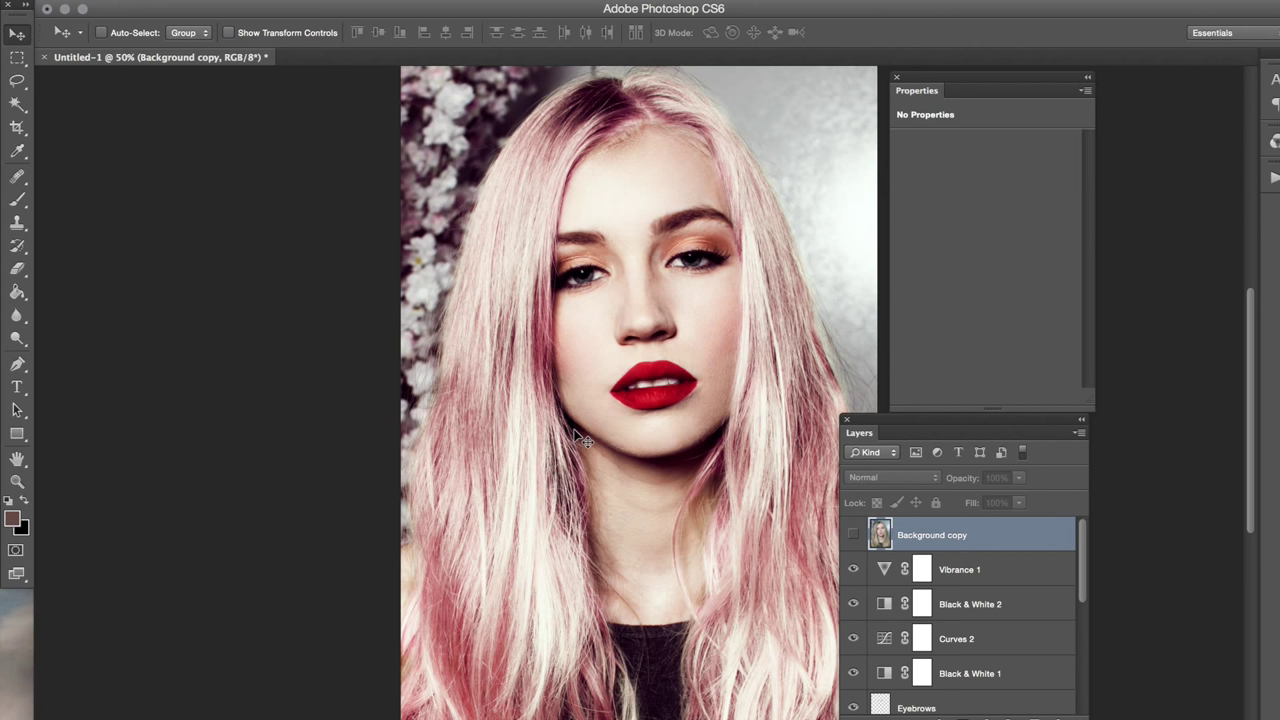
click(852, 535)
click(852, 535)
click(853, 536)
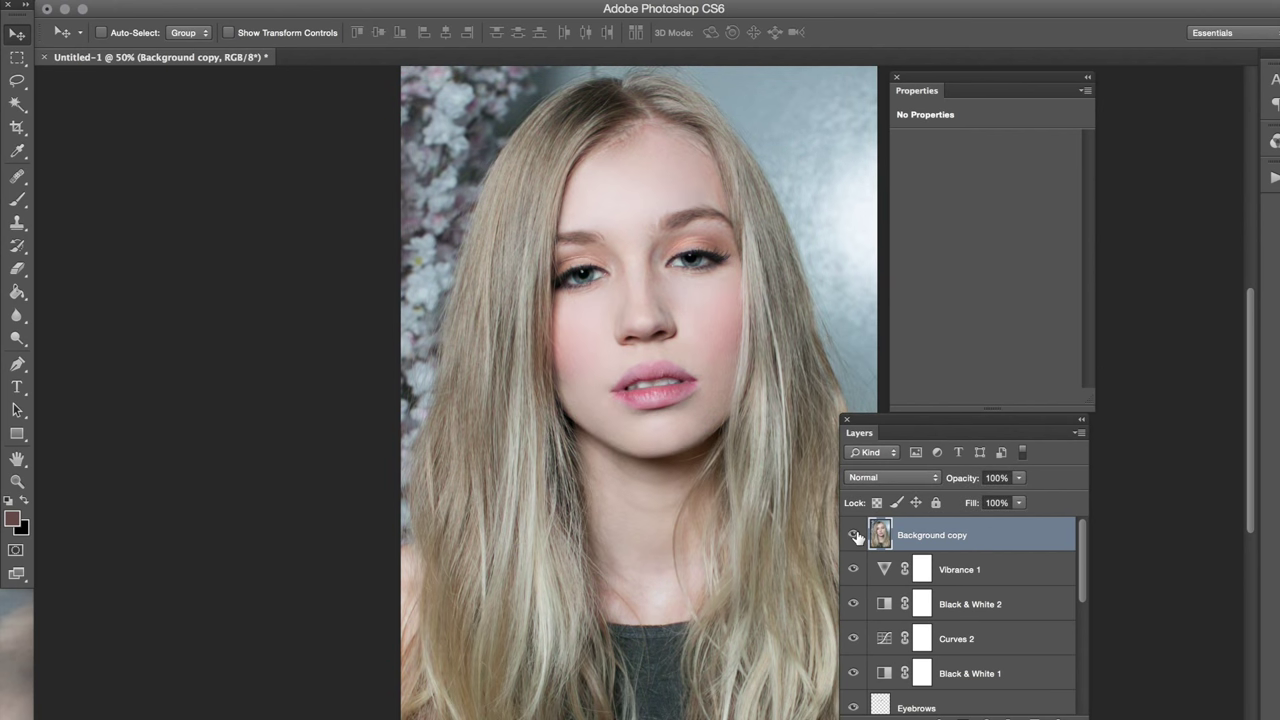
click(853, 536)
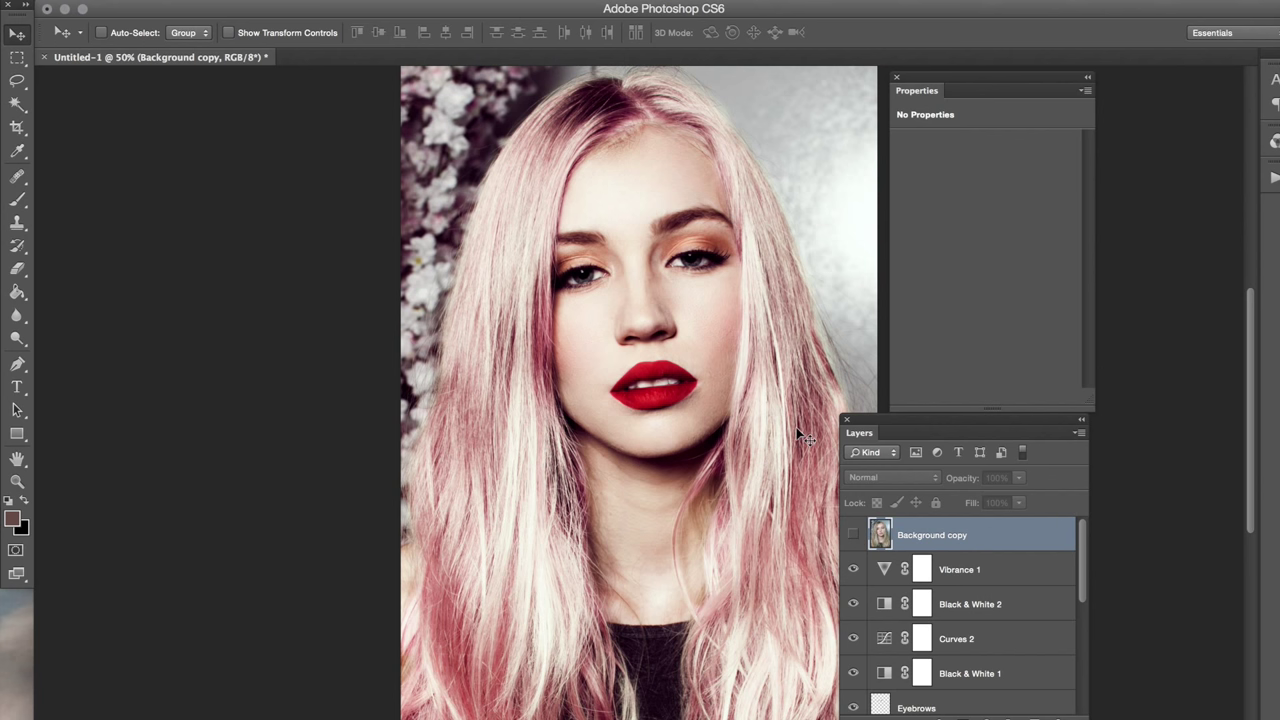
click(853, 535)
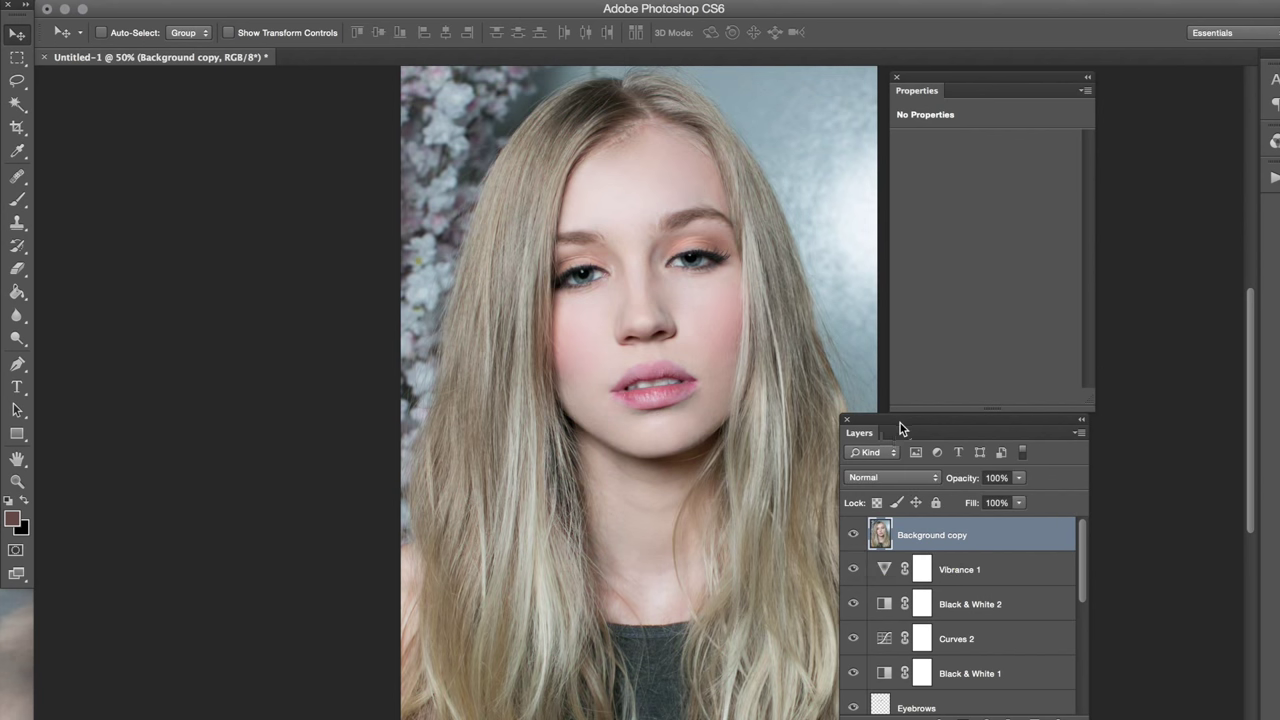
- Move the layer list clear of the portrait and check the image with the Background copy hidden and shown again
drag(900, 423, 934, 423)
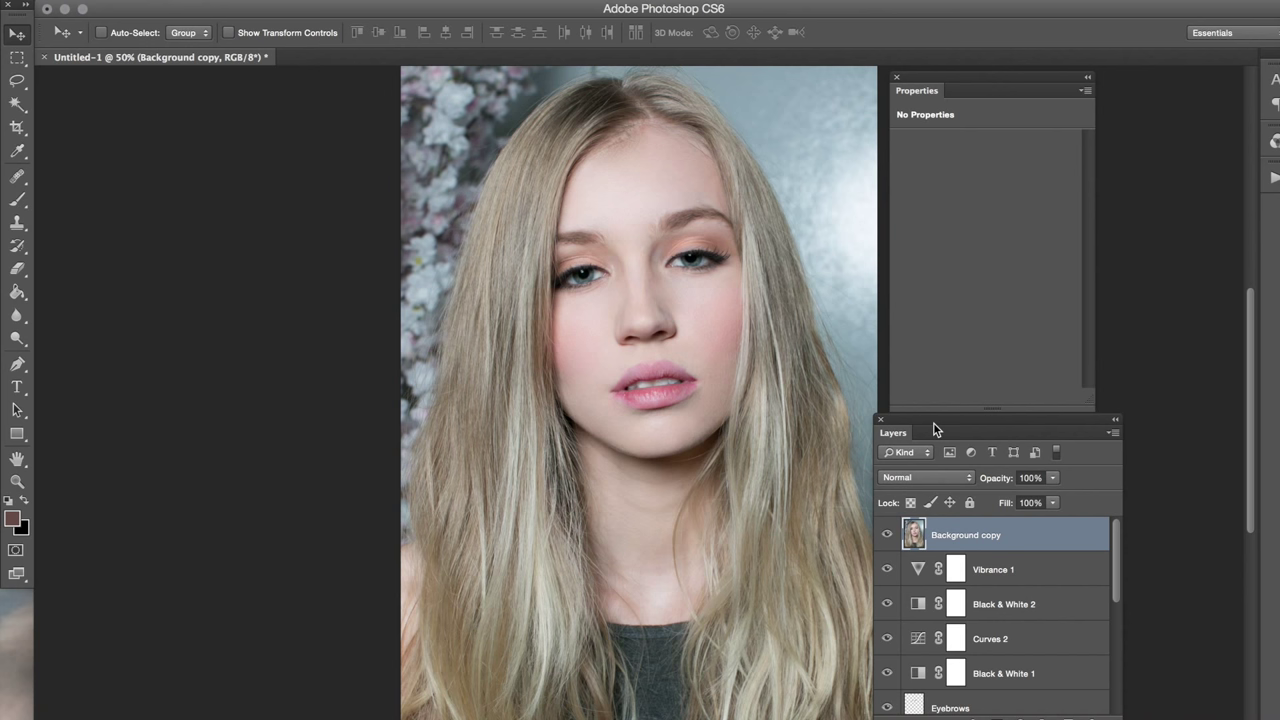
click(888, 535)
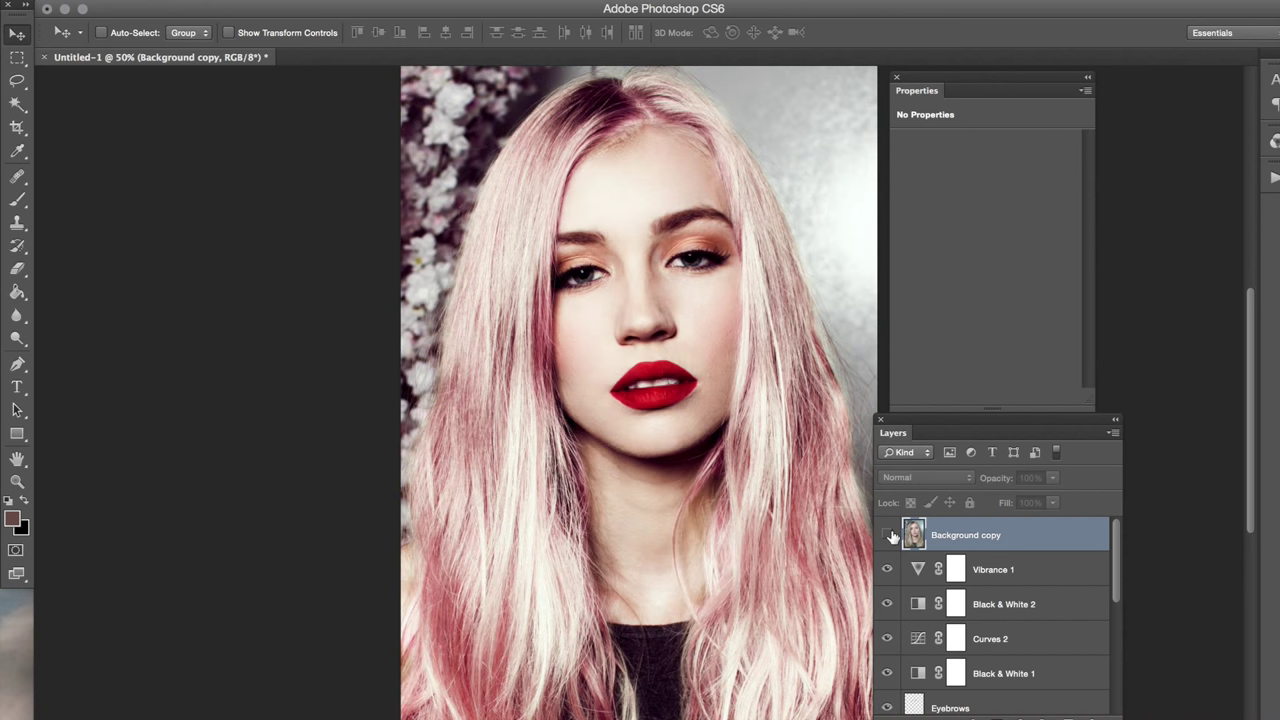
click(888, 535)
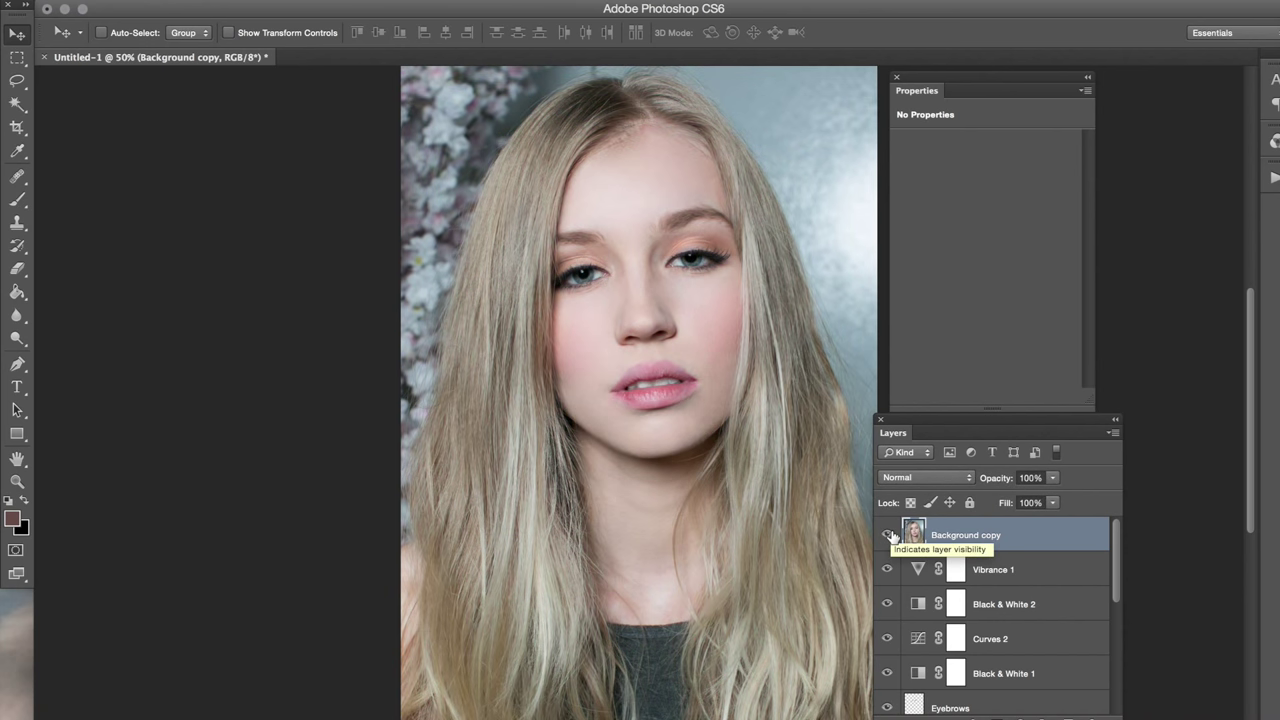
- Compare the face with the original at 66.7% zoom and leave the Background copy layer hidden
key(super+equal)
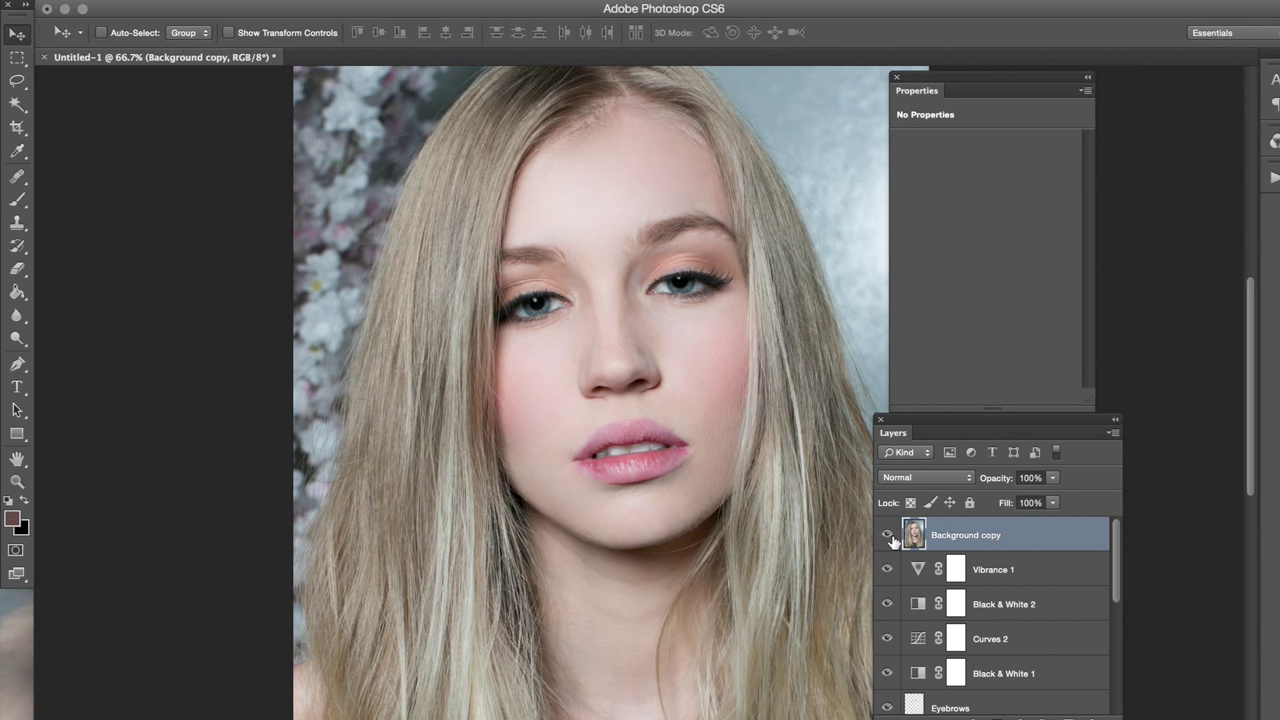
click(888, 537)
click(888, 537)
click(888, 537)
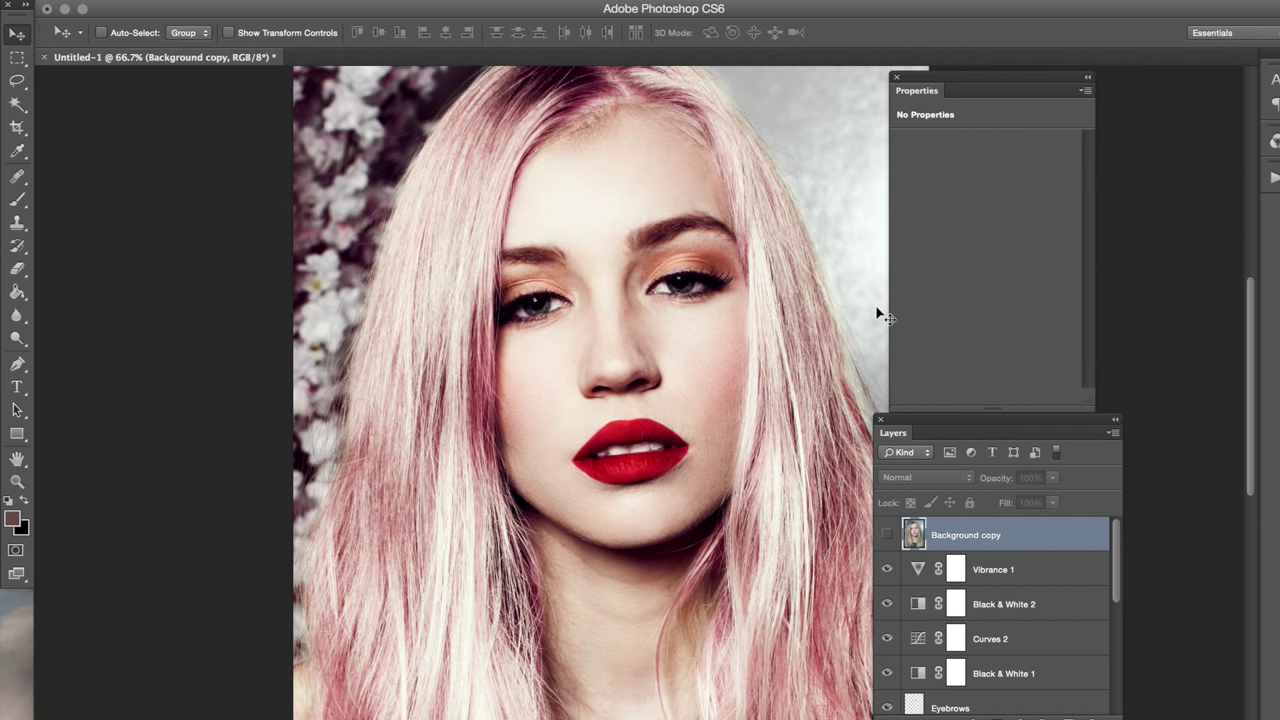
key(super+minus)
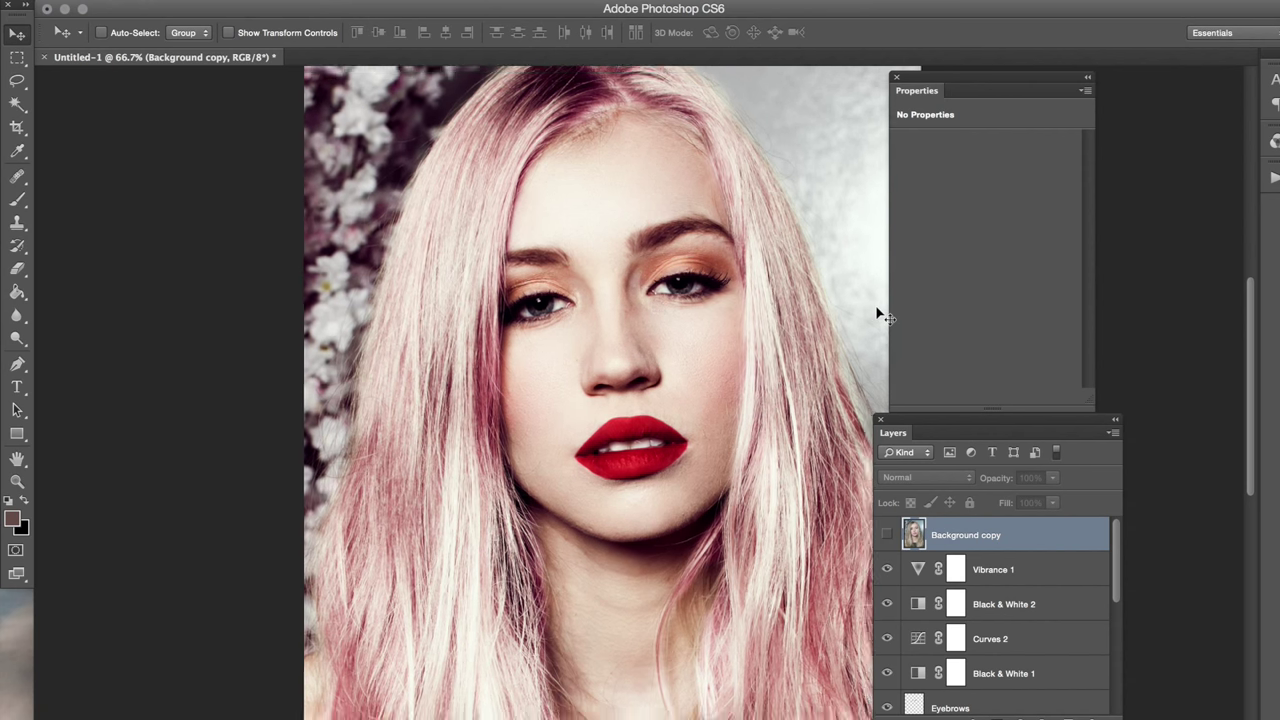